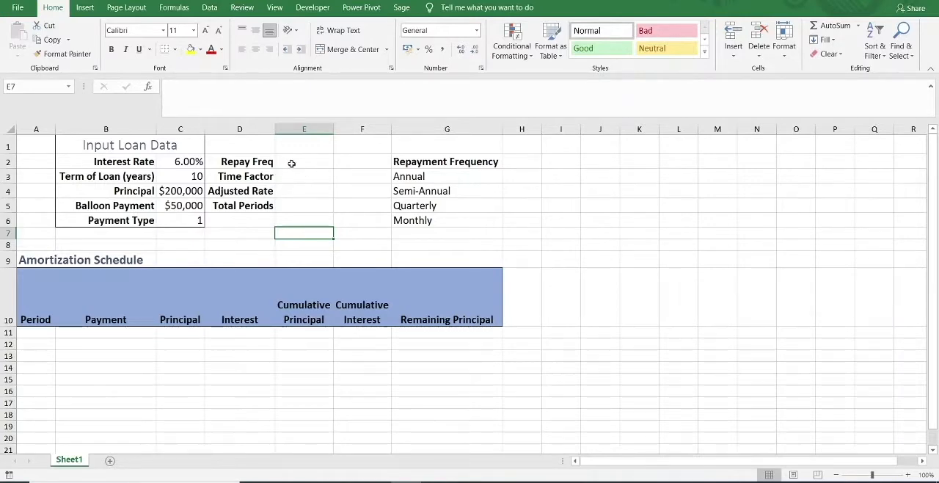
Insert a combo box form control over cell E2 beside the Repay Freq label and fit it within the cell.
left_click(292, 162)
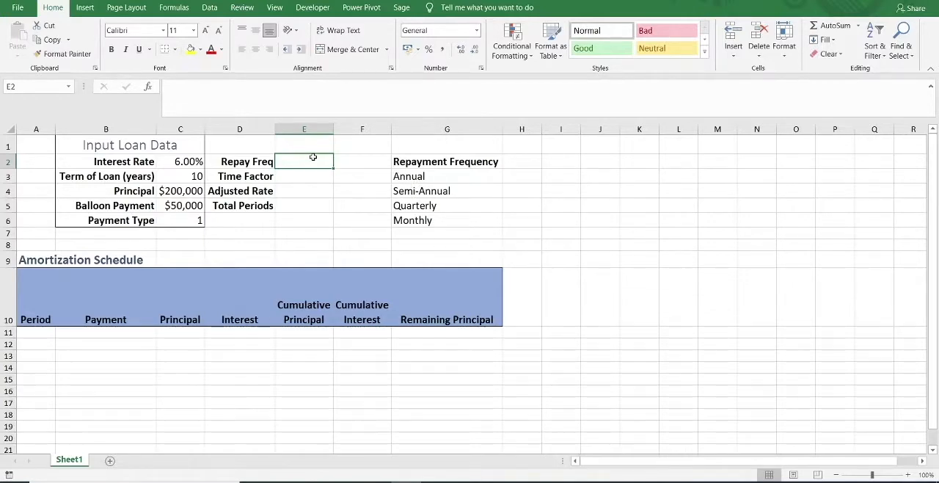
left_click(316, 8)
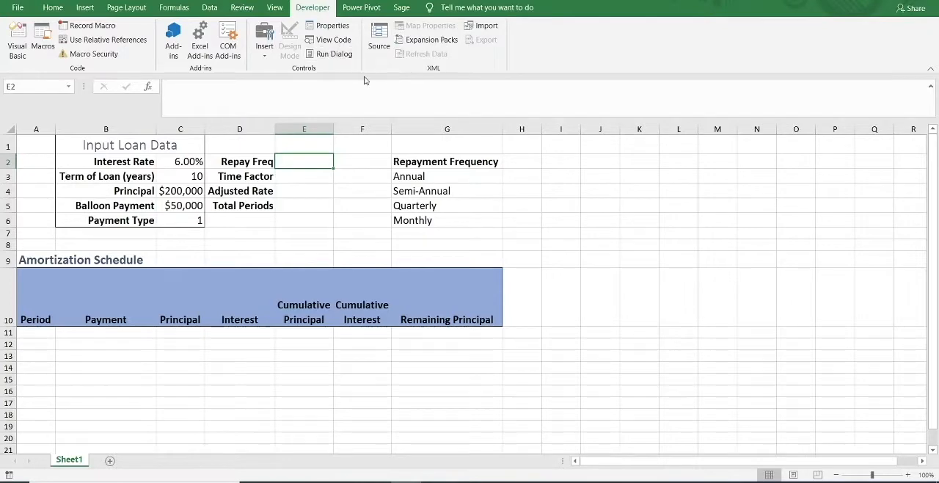
left_click(266, 57)
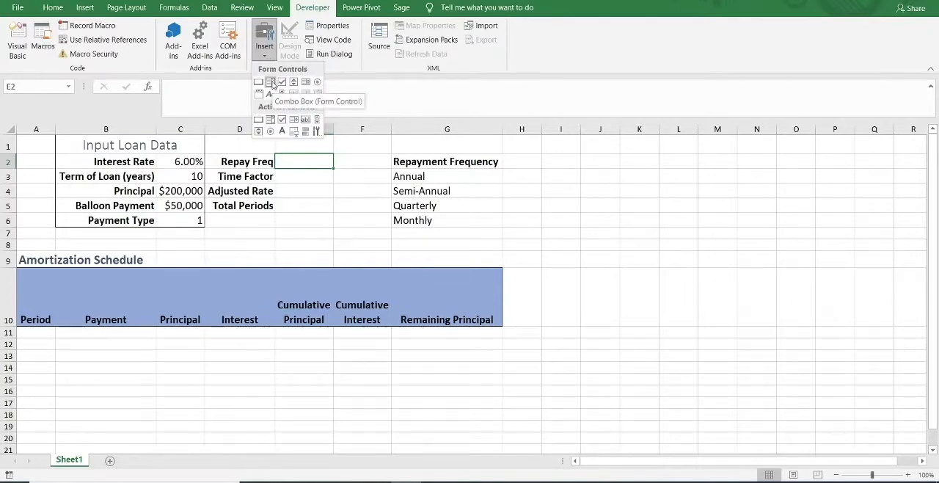
left_click(271, 82)
left_click_drag(288, 154, 329, 166)
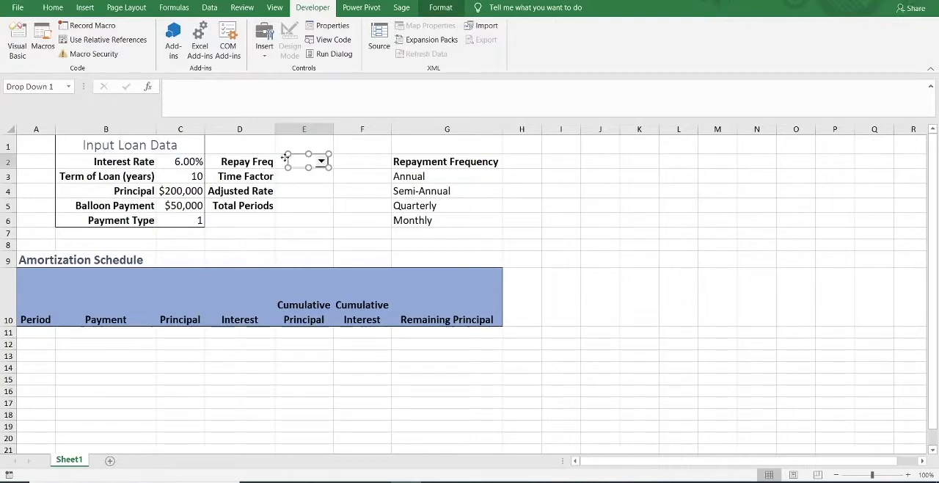
left_click_drag(288, 162, 284, 163)
left_click(304, 187)
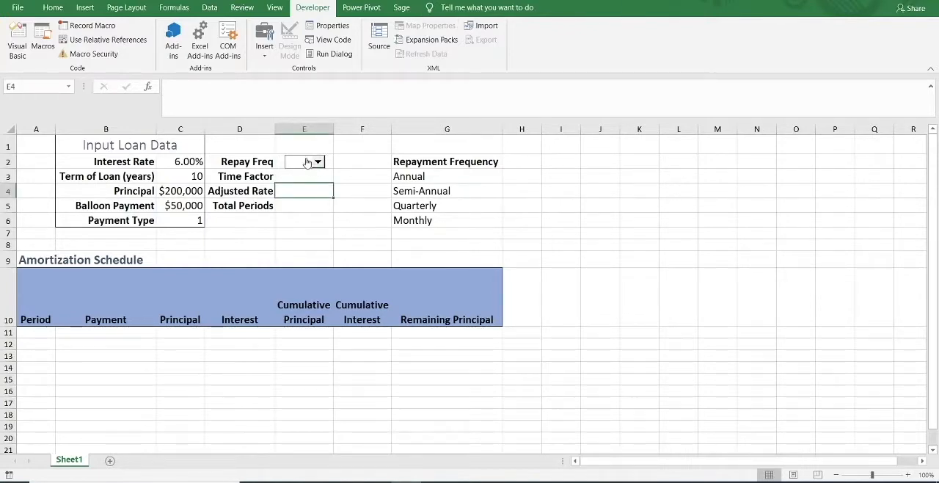
Open the combo box's control settings and set its input range to $G$3:$G$6.
right_click(307, 163)
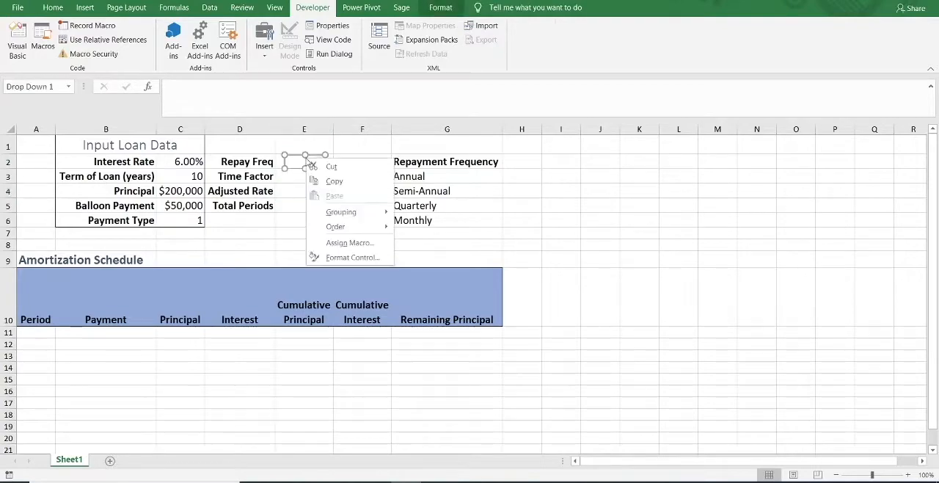
left_click(340, 258)
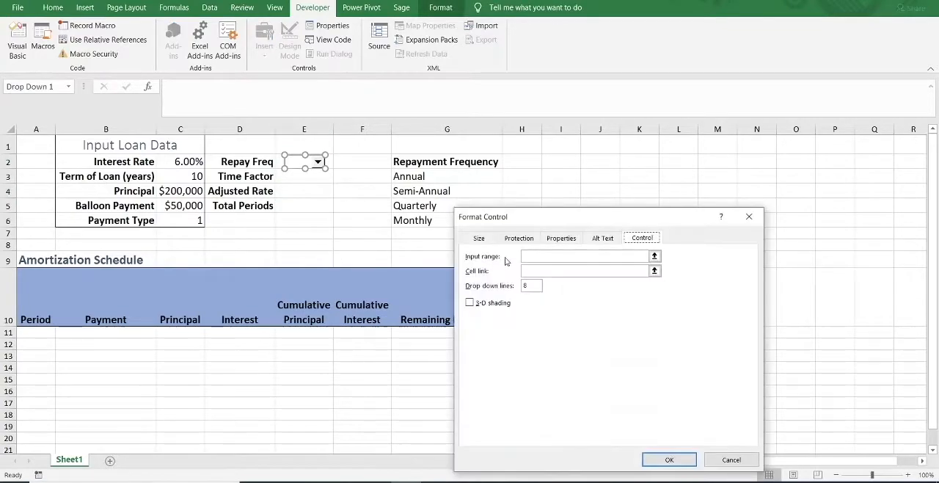
left_click(654, 256)
left_click(440, 176)
left_click_drag(440, 176, 432, 220)
left_click(756, 232)
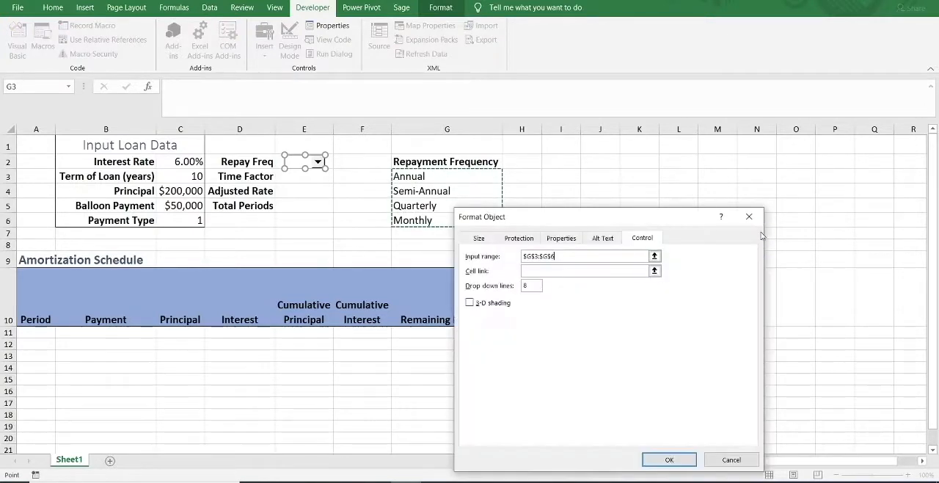
Link the combo box to cell $F$2 and apply the control settings.
left_click(655, 272)
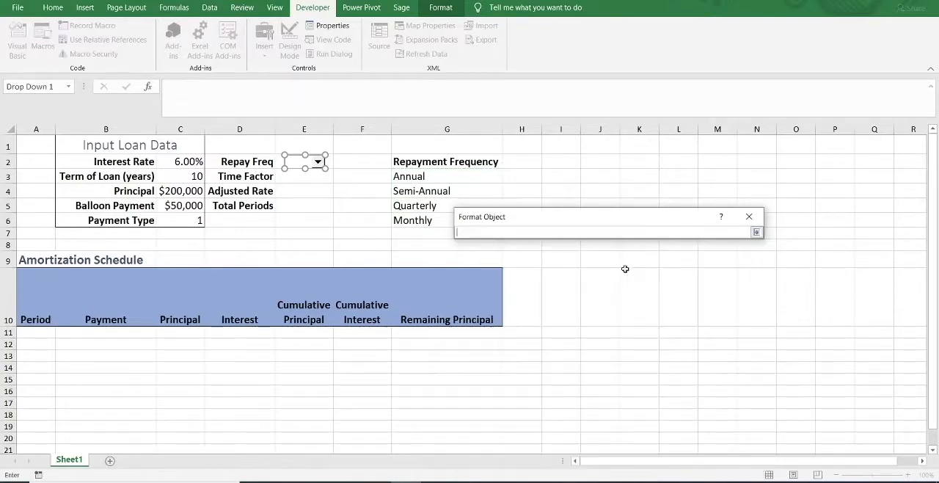
left_click(361, 162)
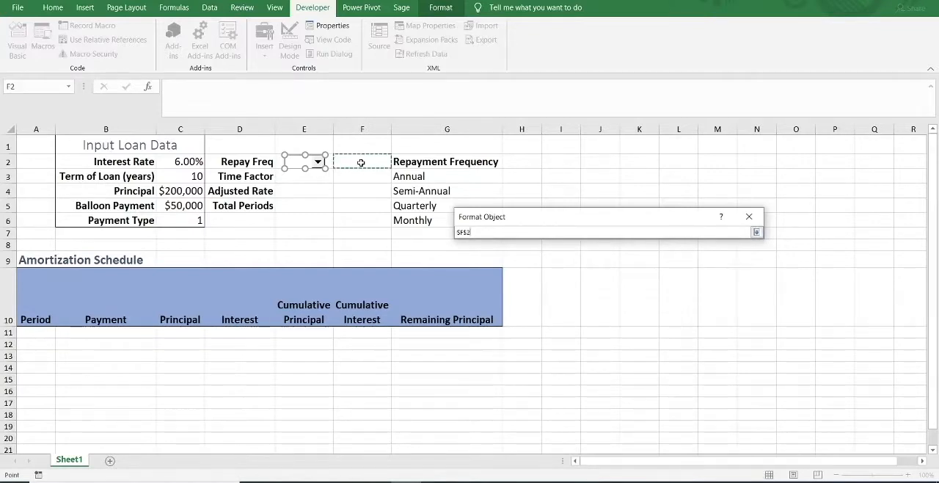
left_click(756, 232)
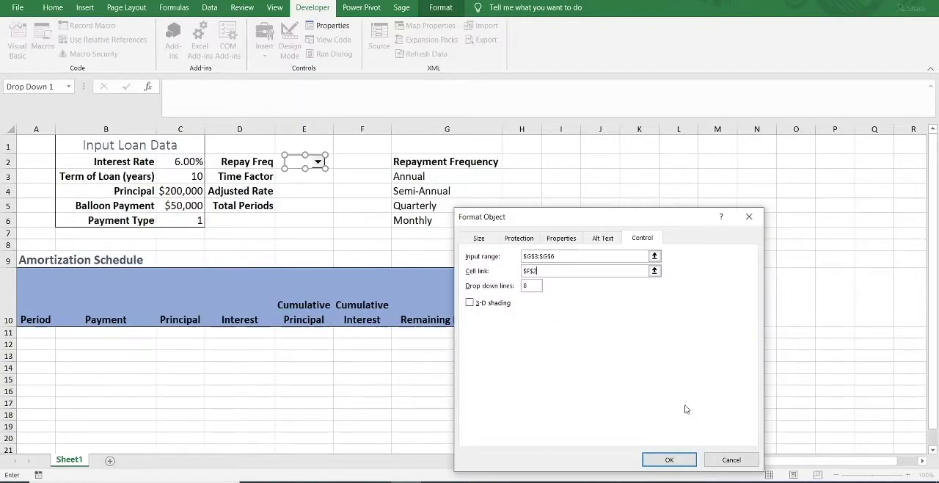
left_click(676, 461)
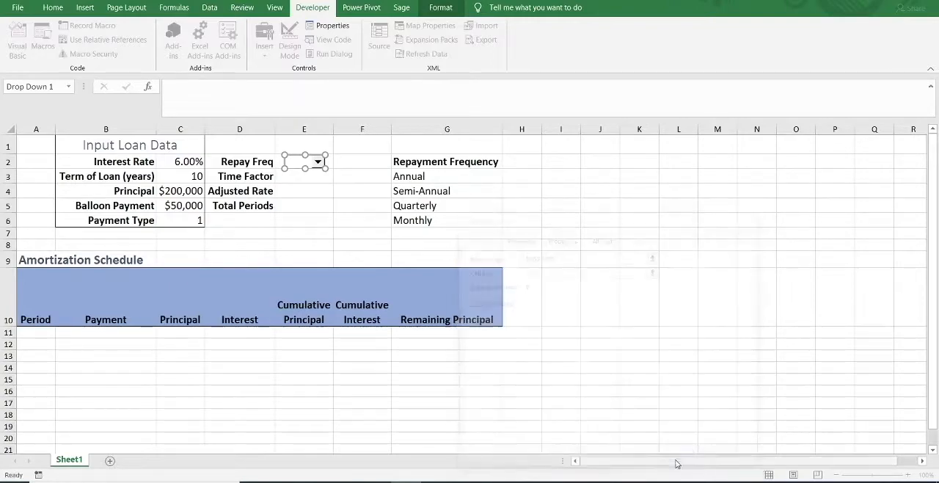
left_click(306, 196)
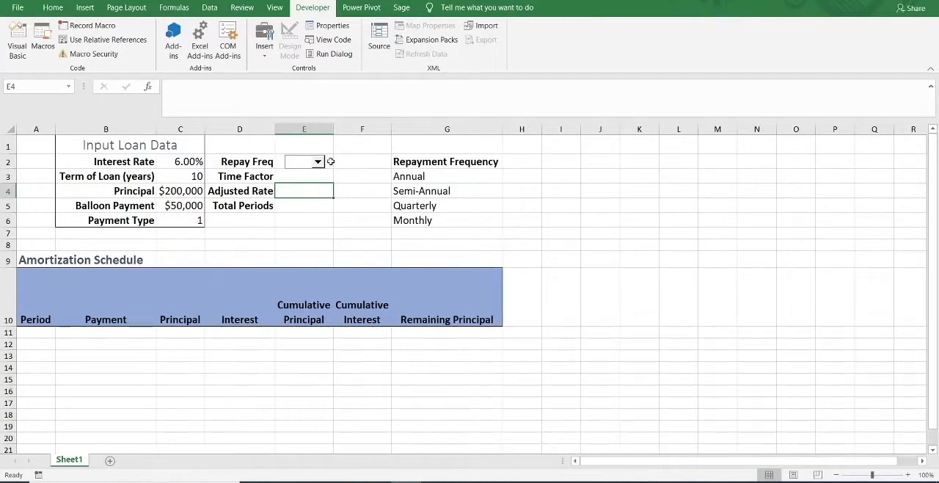
Test the repayment frequency combo box by choosing Annual, Semi-Annual, Quarterly and Monthly in turn.
left_click(318, 161)
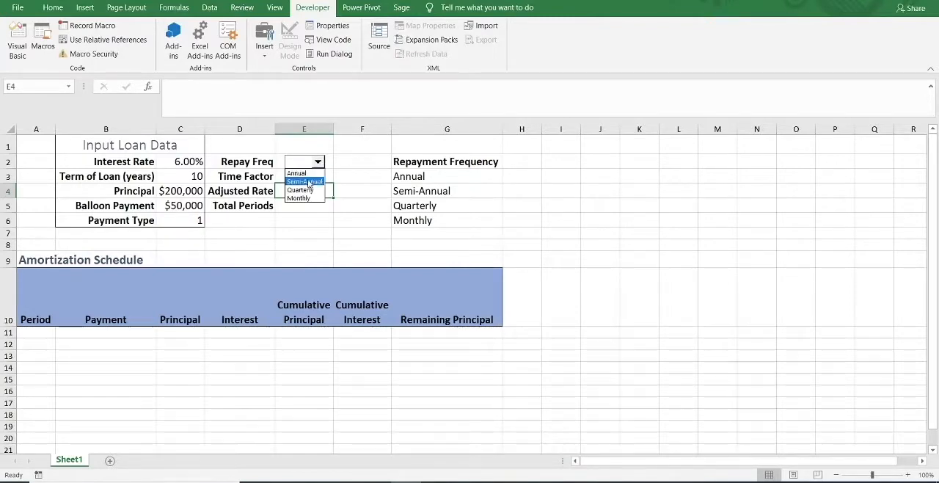
left_click(305, 175)
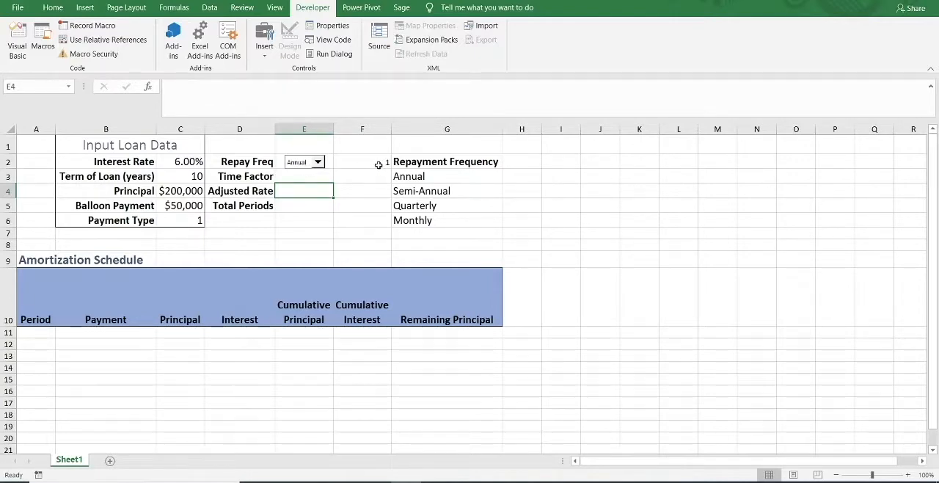
left_click(318, 162)
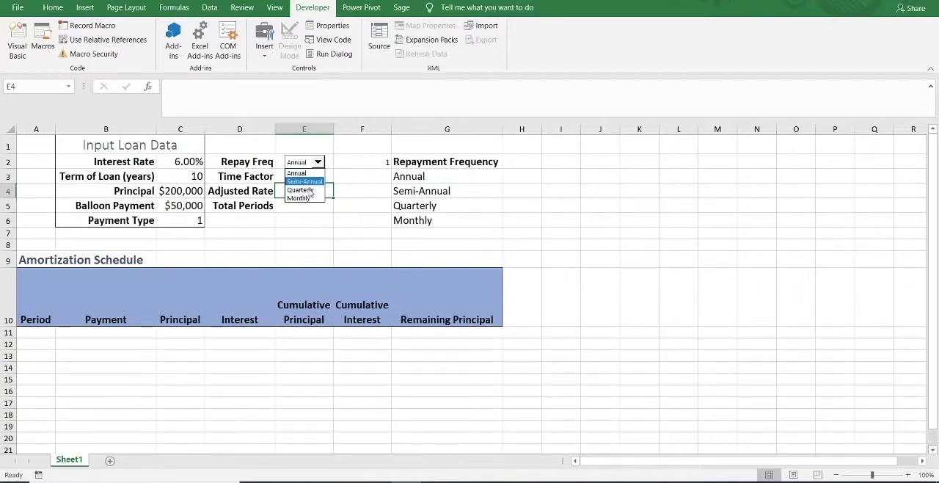
left_click(422, 166)
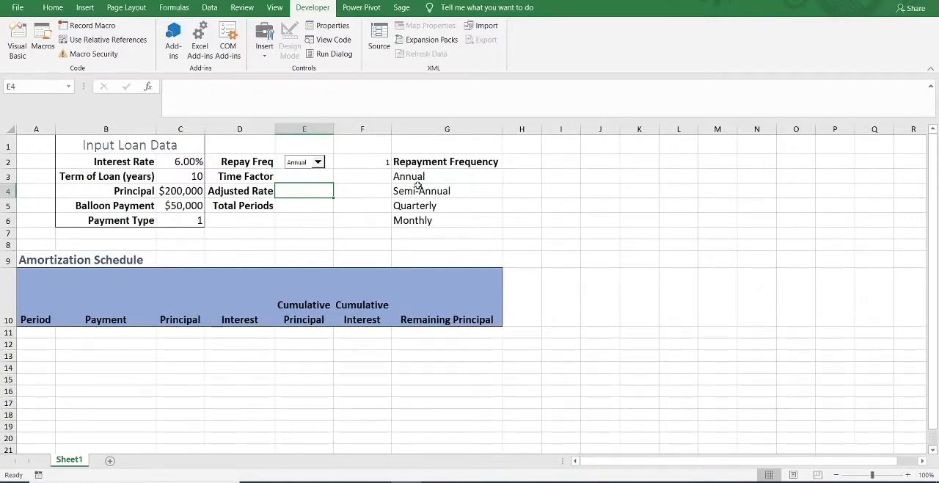
left_click(319, 162)
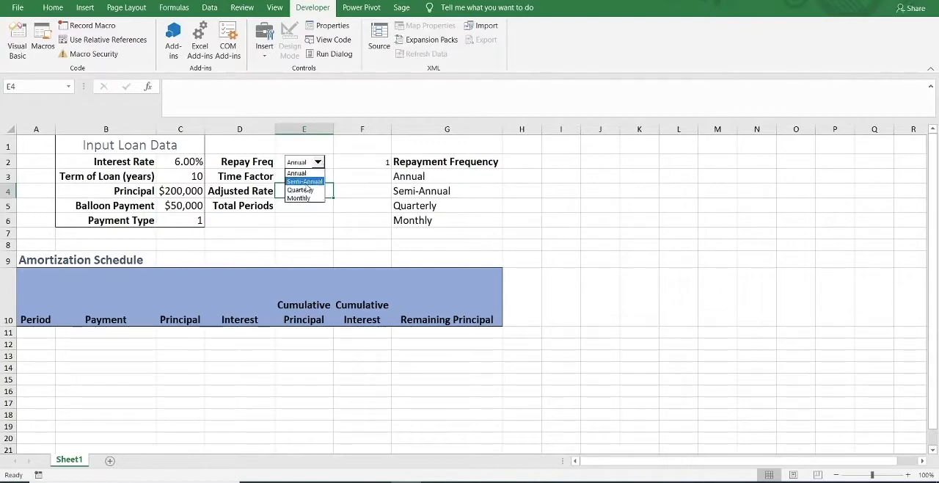
left_click(303, 182)
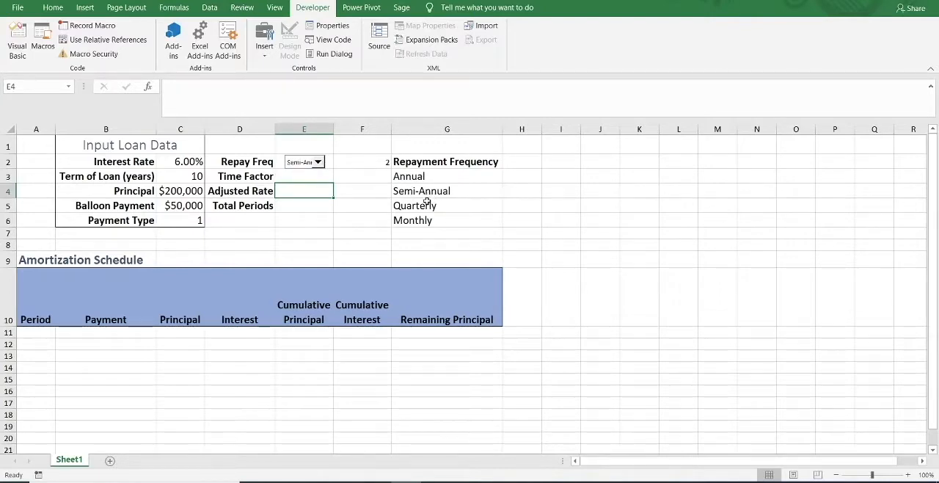
left_click(318, 162)
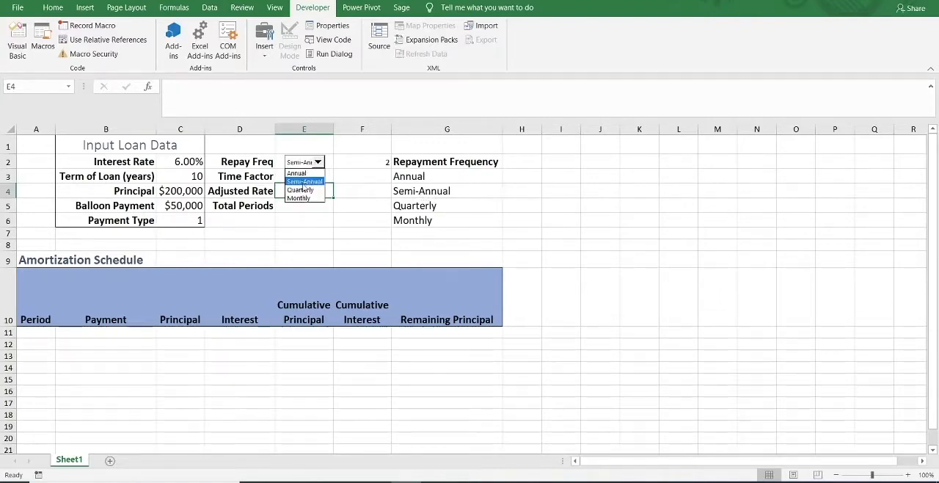
left_click(301, 189)
left_click(318, 163)
left_click(305, 196)
left_click(380, 189)
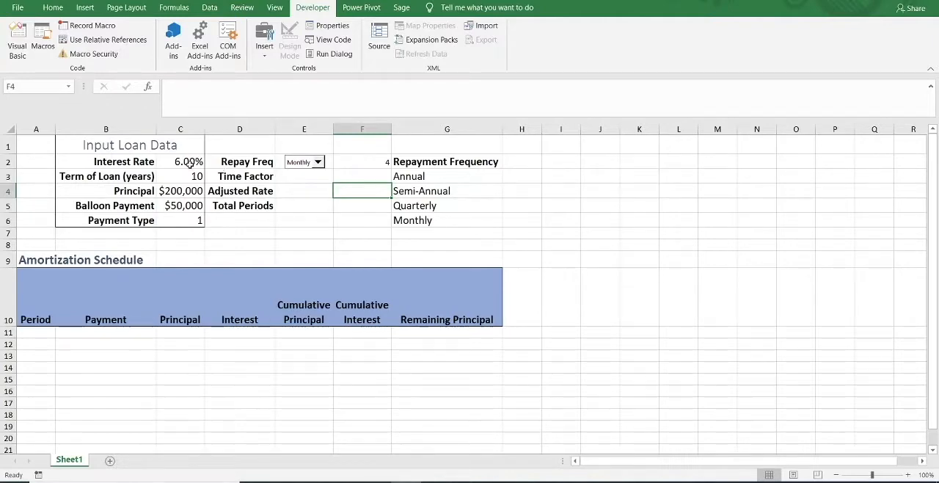
Enter the Time Factor formula =CHOOSE(F2,1,2,4,12) in cell E3.
left_click(293, 179)
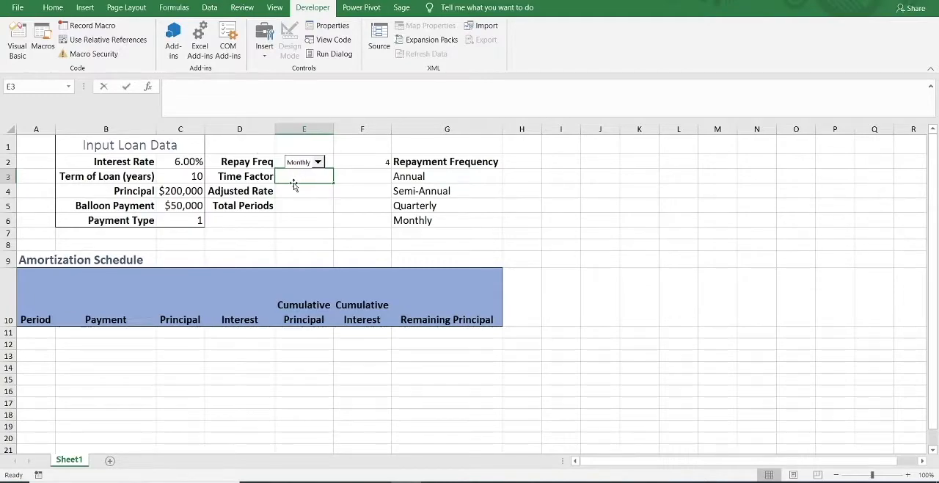
type("=choose")
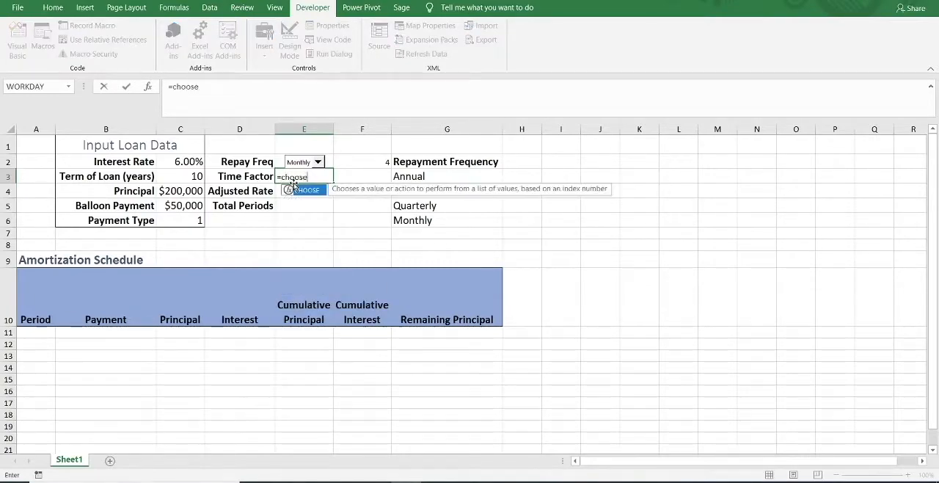
key("Tab")
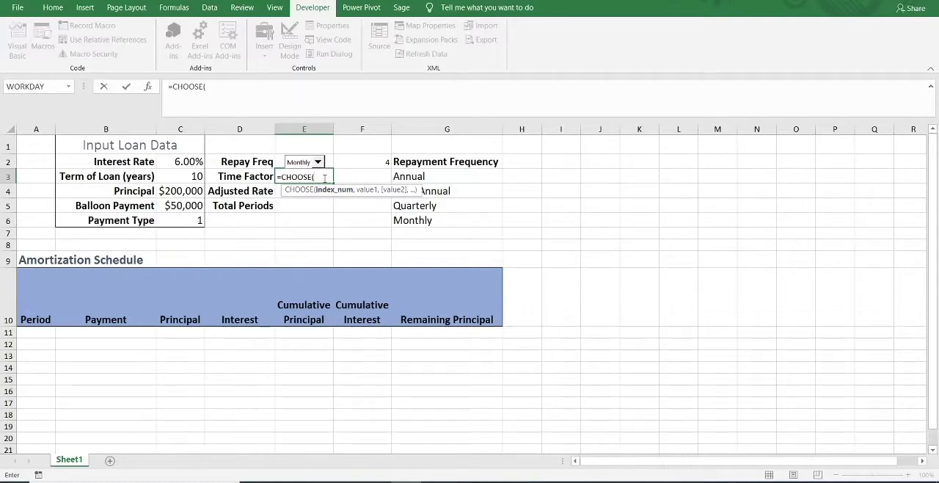
left_click(372, 162)
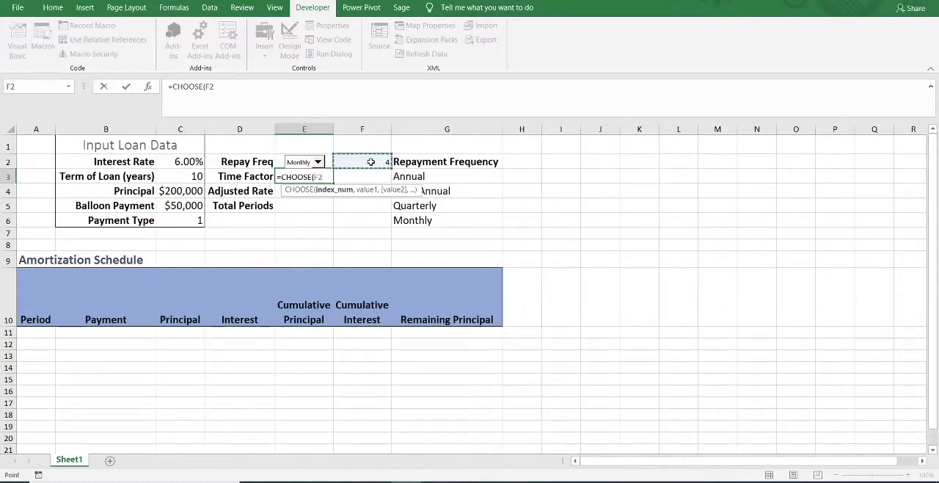
type(",1")
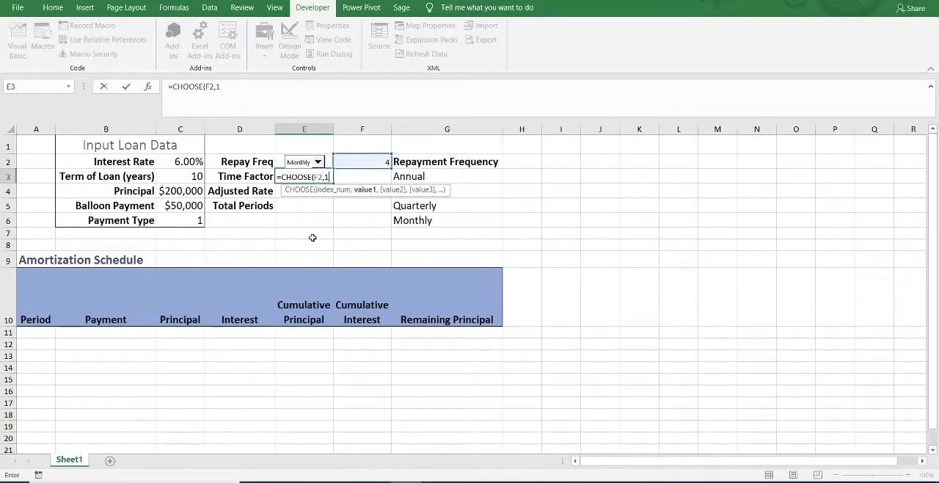
type(",")
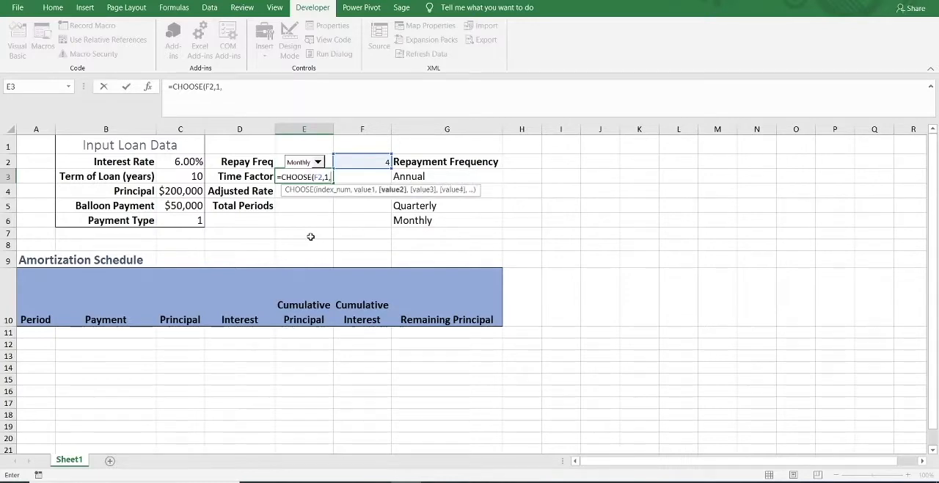
type("21")
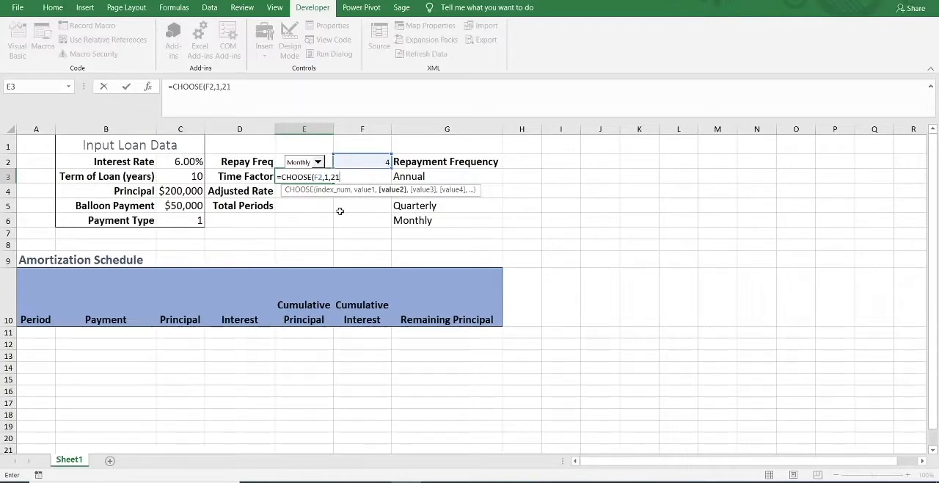
key("BackSpace")
type(",4,12")
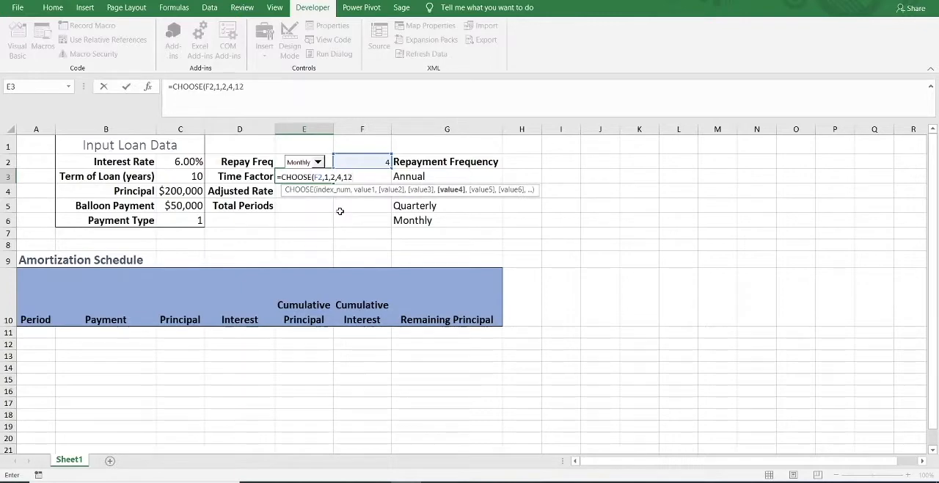
type(")")
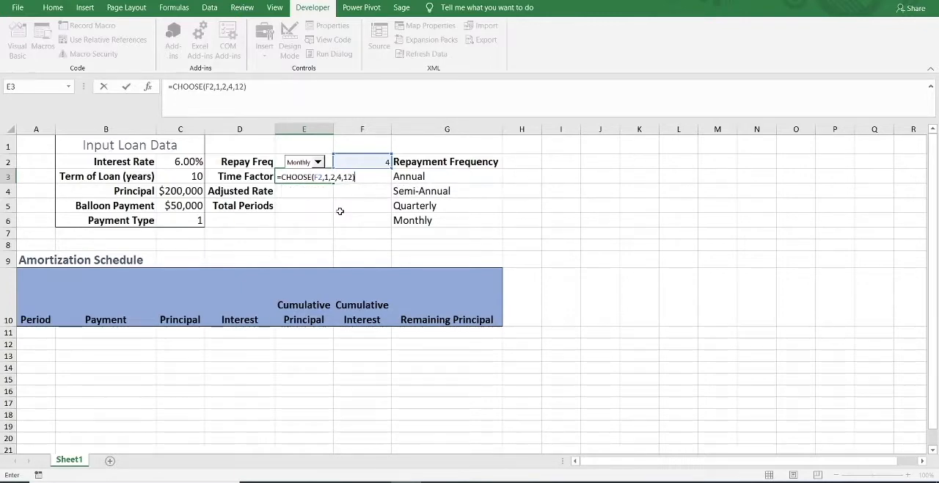
key("ctrl+Return")
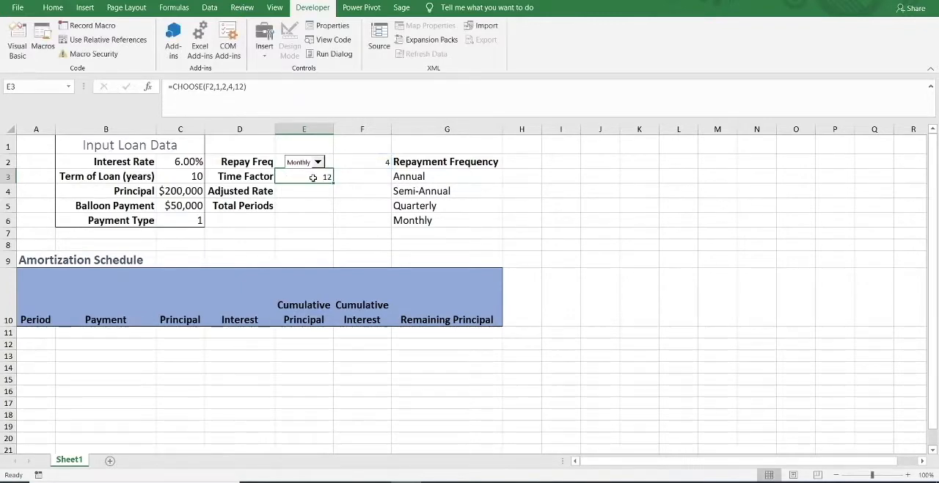
Test the Time Factor formula by switching the repayment frequency to Annual and then to Quarterly.
left_click(312, 190)
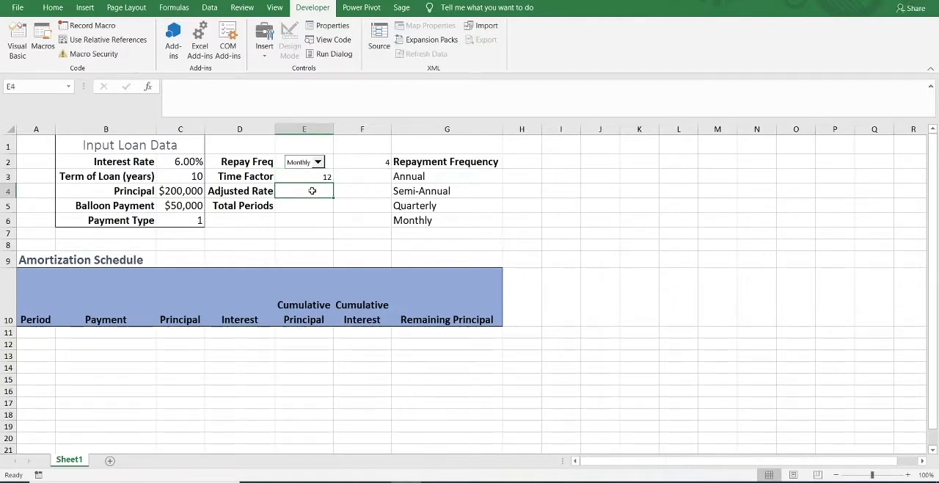
left_click(321, 174)
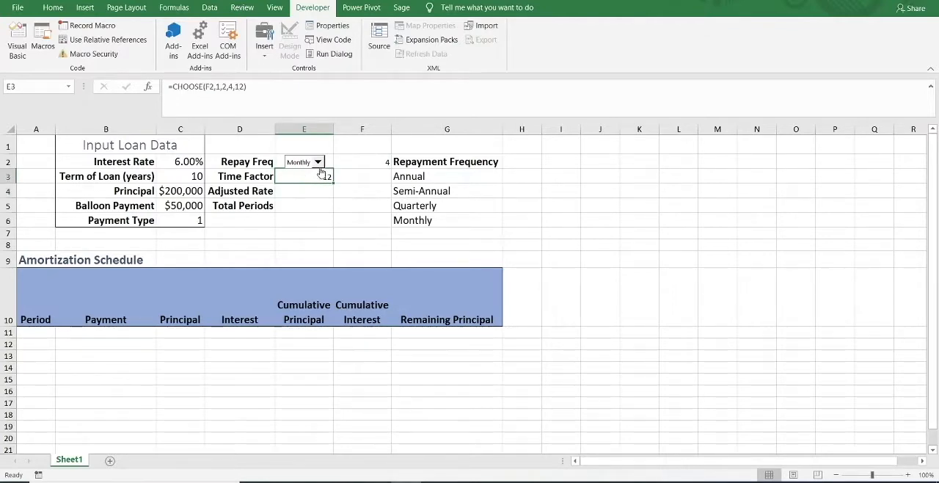
left_click(318, 162)
left_click(313, 173)
left_click(317, 162)
left_click(308, 191)
Enter the Adjusted Rate formula =C2/E3 in cell E4 to divide the interest rate by the time factor.
left_click(312, 193)
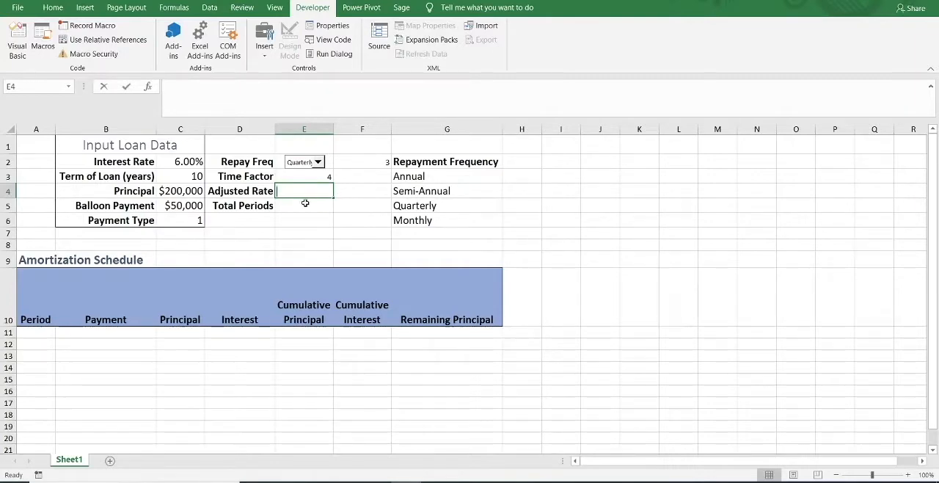
type("=")
left_click(178, 161)
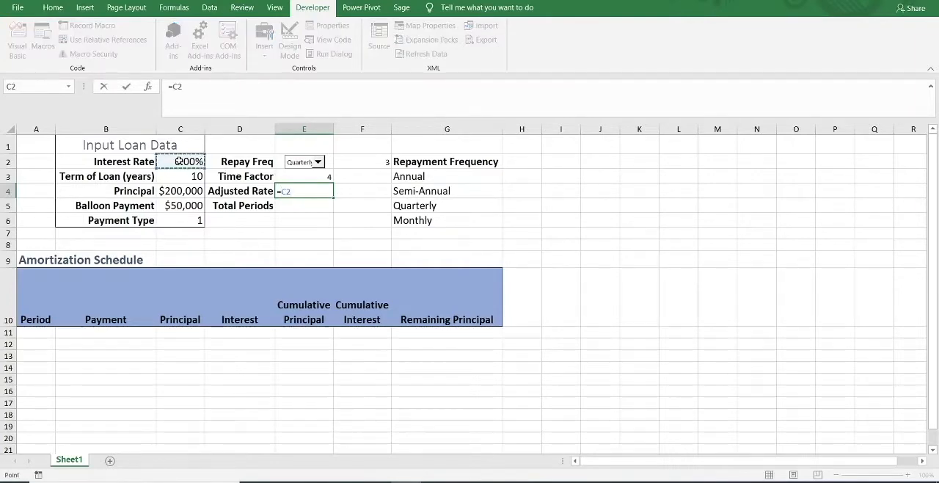
type("/")
left_click(323, 176)
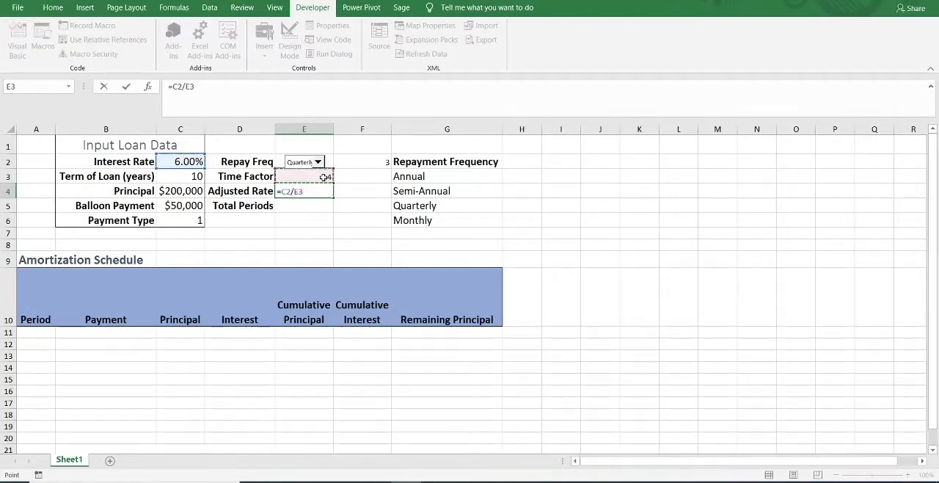
key("Return")
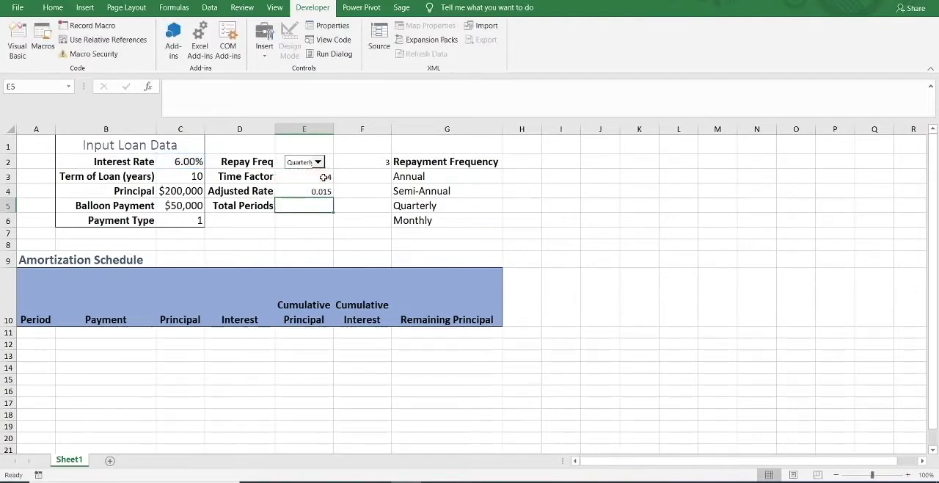
Copy the percentage format of the Interest Rate in C2 onto the Adjusted Rate cell E4.
left_click(324, 192)
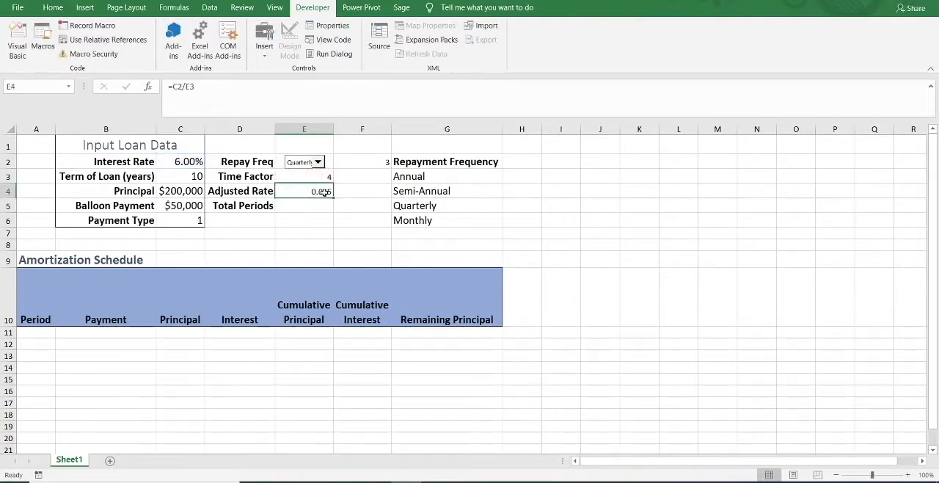
left_click(192, 163)
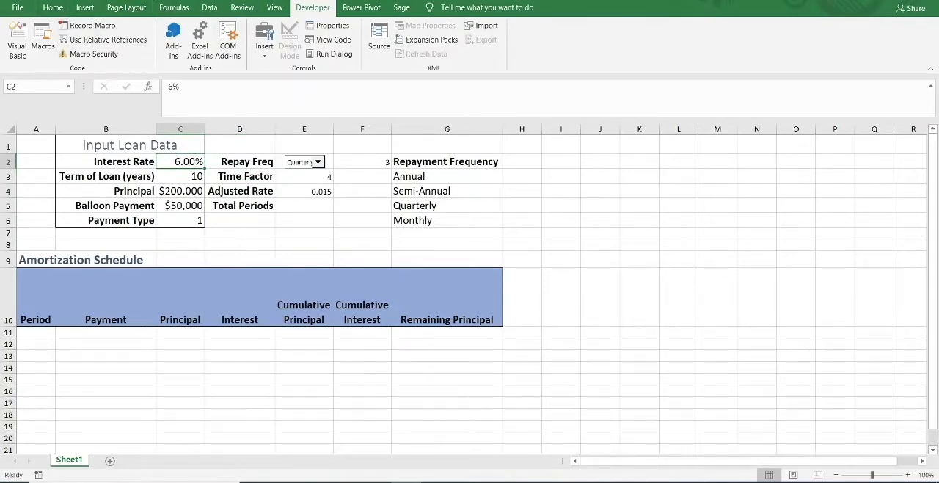
left_click(322, 190)
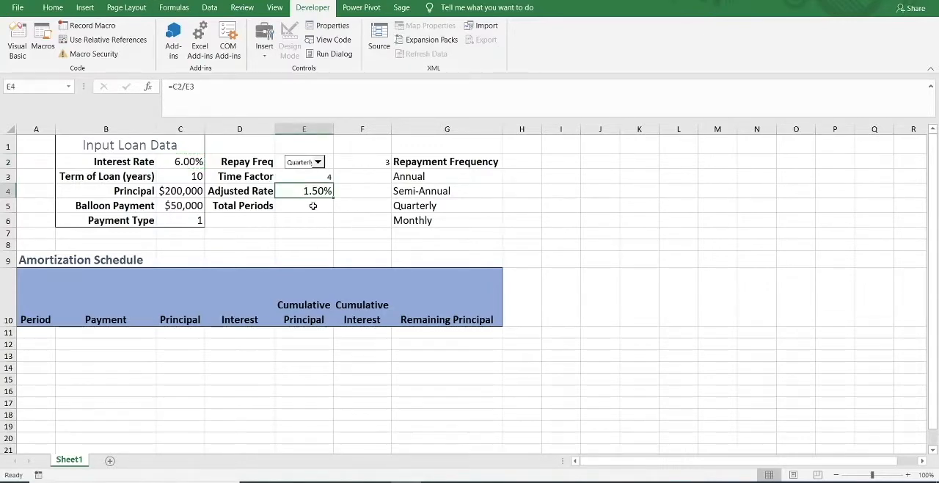
Enter the Total Periods formula =C3*E3 in cell E5 to multiply the loan term by the time factor.
left_click(312, 206)
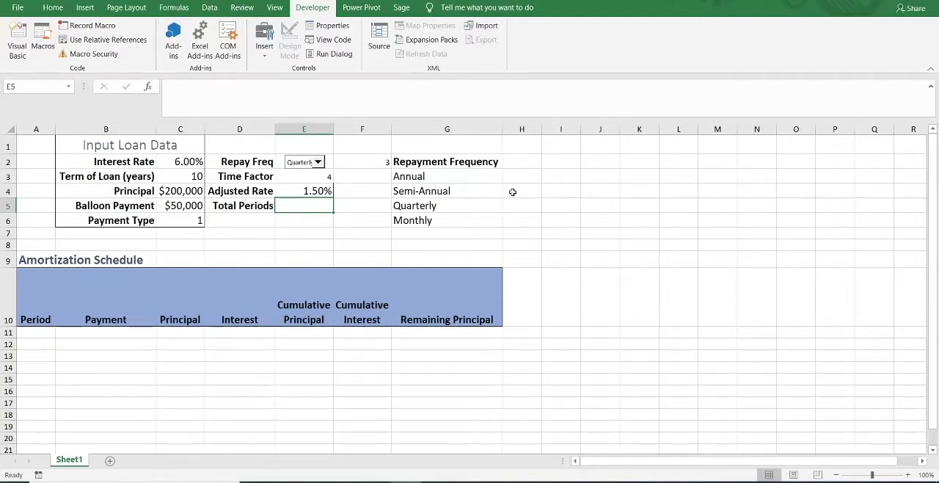
left_click(430, 221)
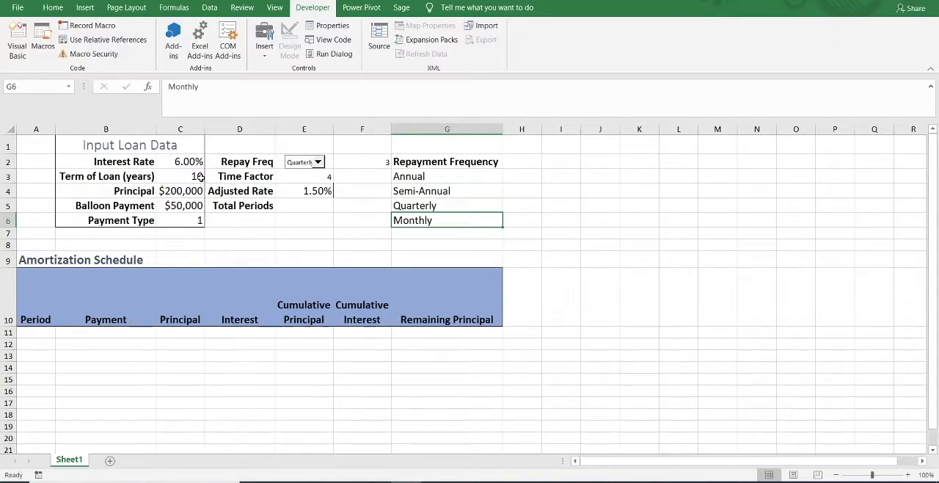
left_click(310, 208)
type("=")
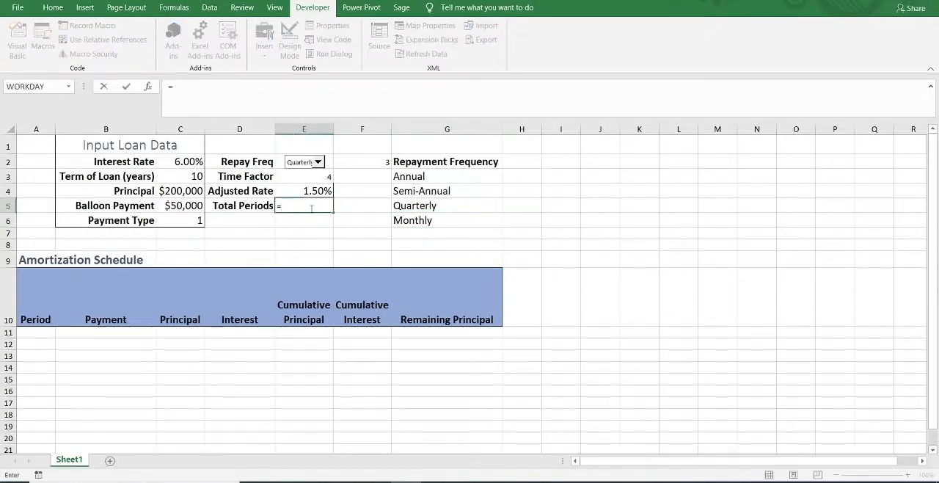
left_click(199, 176)
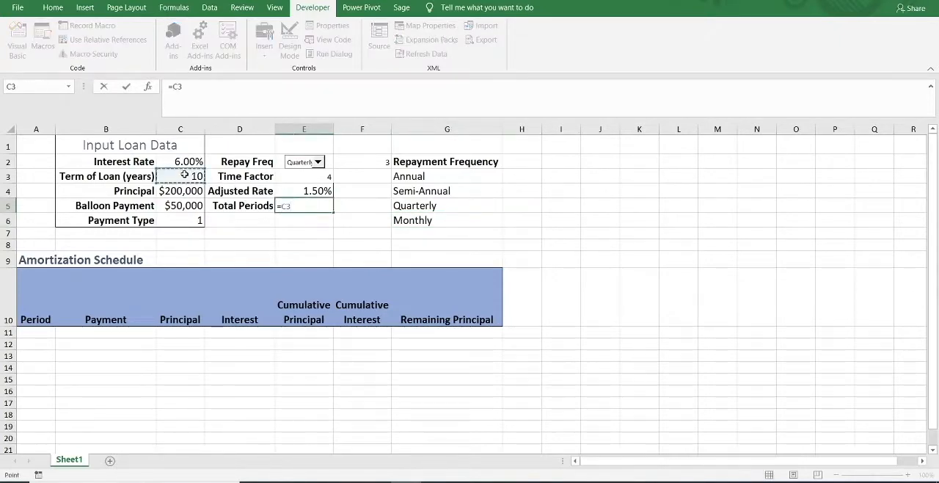
left_click(317, 180)
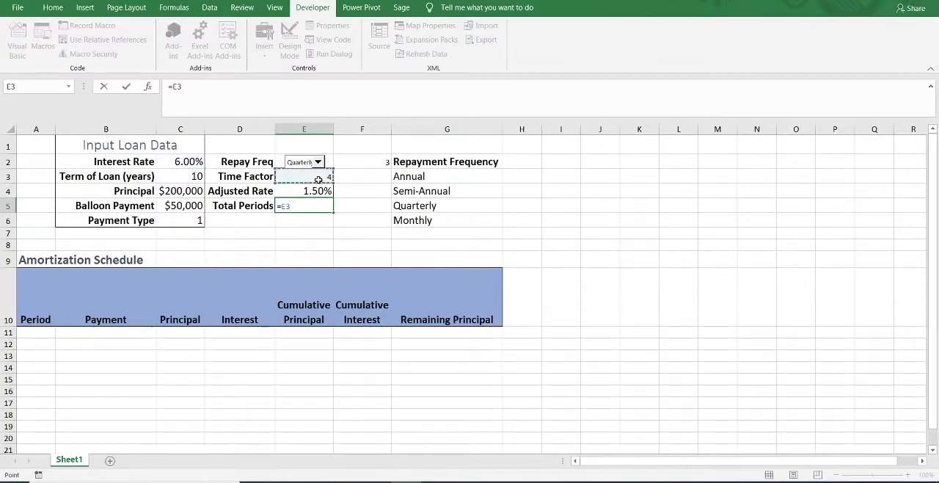
left_click(205, 178)
type("*")
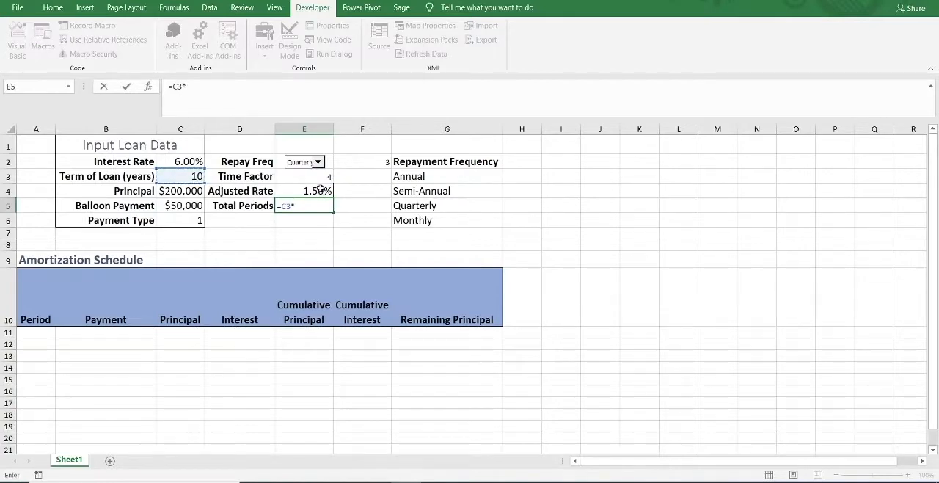
left_click(320, 180)
key("Return")
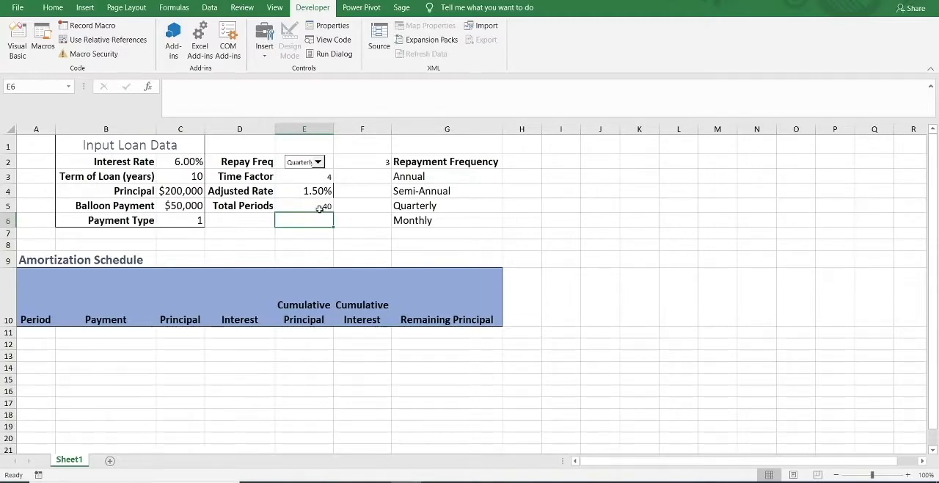
Switch the repayment frequency to Annual and check the Time Factor, Adjusted Rate and Total Periods formulas against the loan term.
left_click(310, 178)
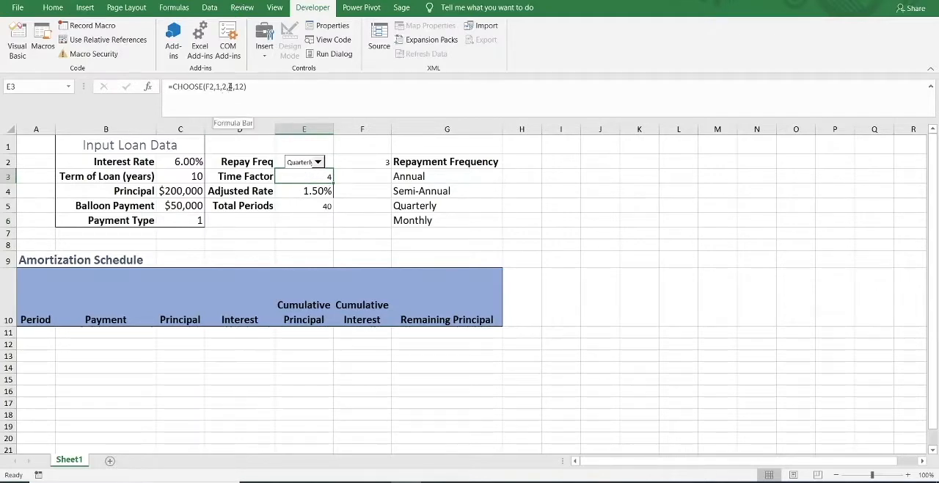
left_click(317, 192)
left_click(319, 163)
left_click(300, 173)
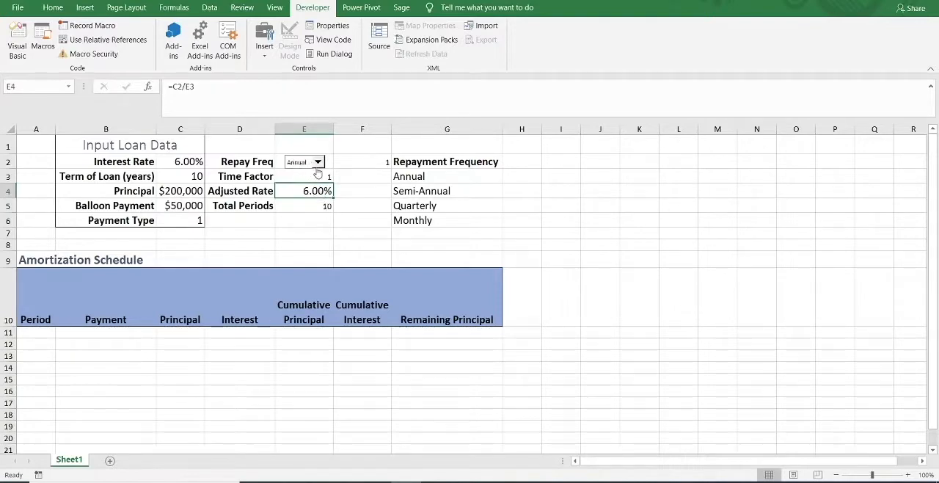
left_click(326, 178)
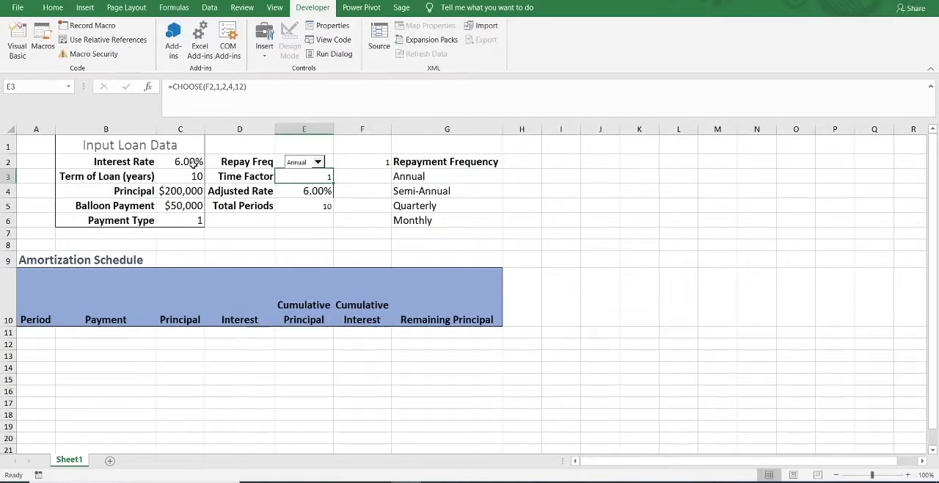
left_click(313, 194)
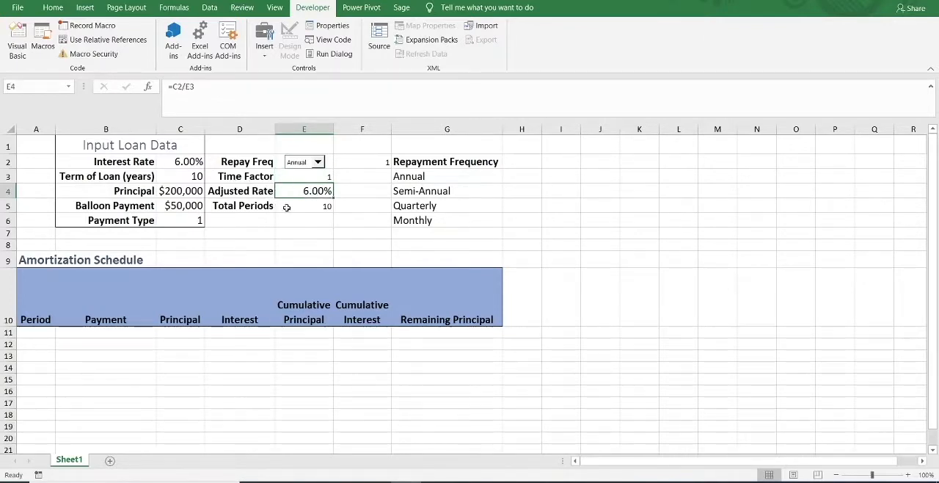
left_click(328, 209)
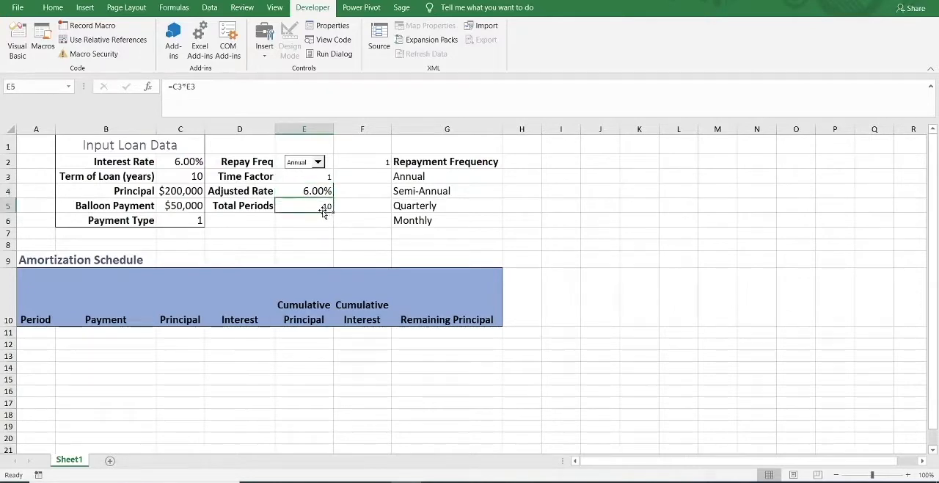
left_click(183, 176)
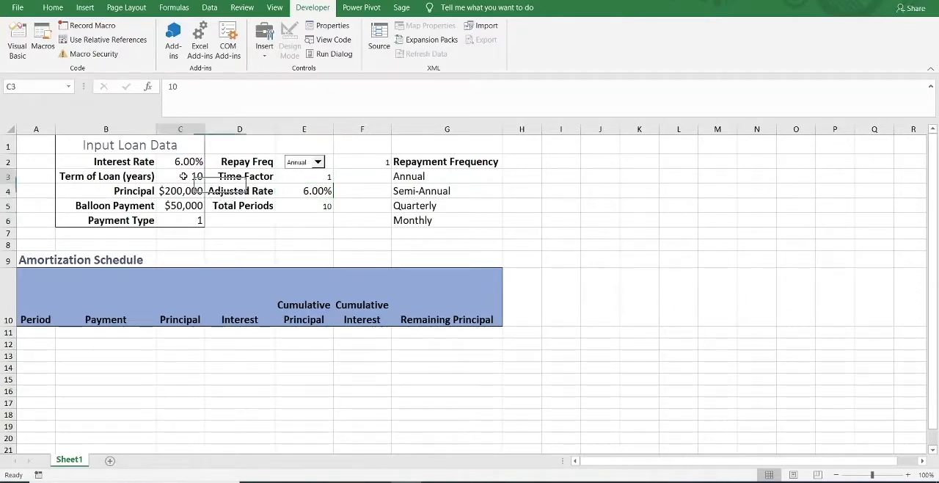
left_click(319, 180)
left_click(318, 208)
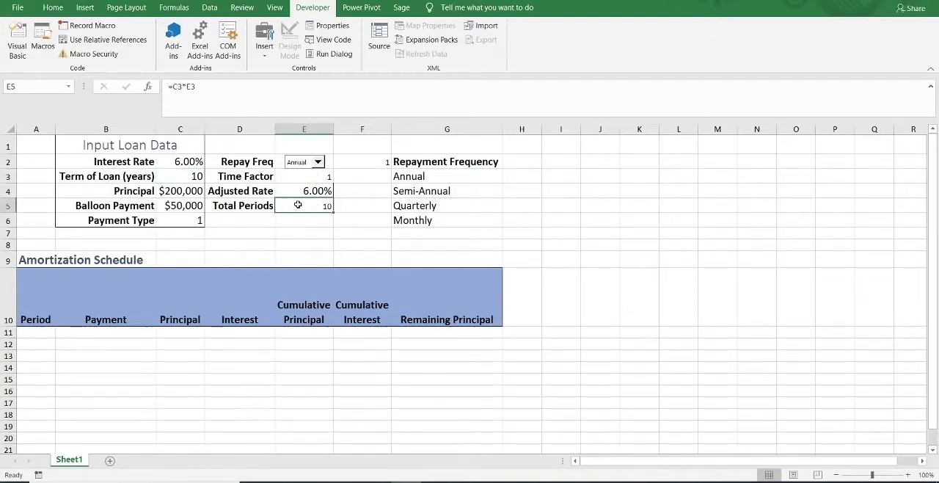
Switch the repayment frequency to Semi-Annual and check the Adjusted Rate and Total Periods cells.
left_click(317, 162)
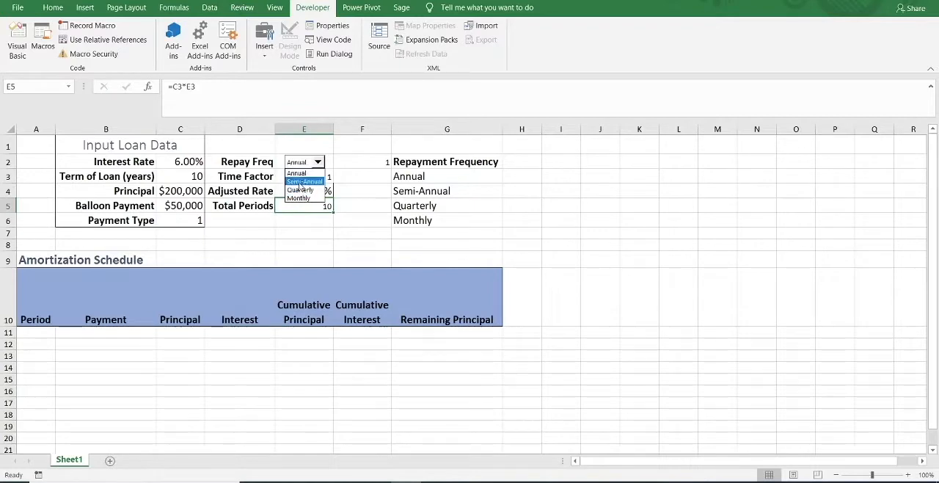
left_click(302, 181)
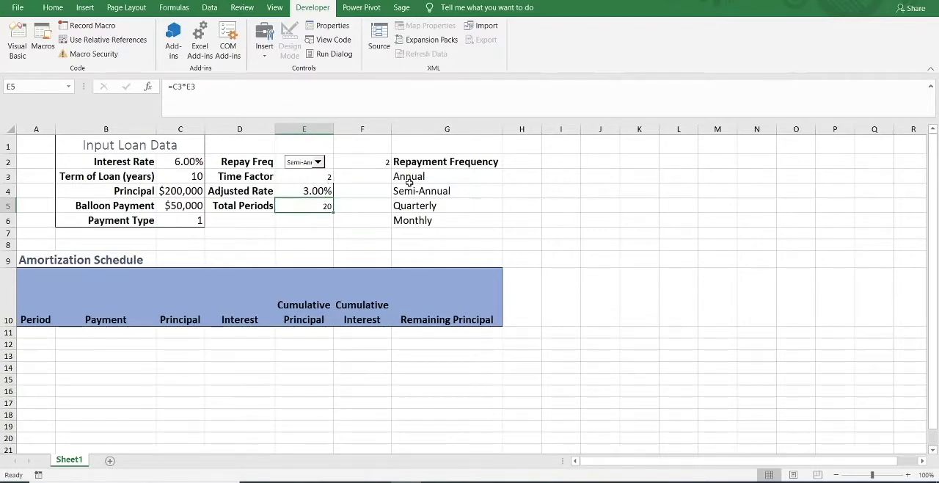
left_click(312, 189)
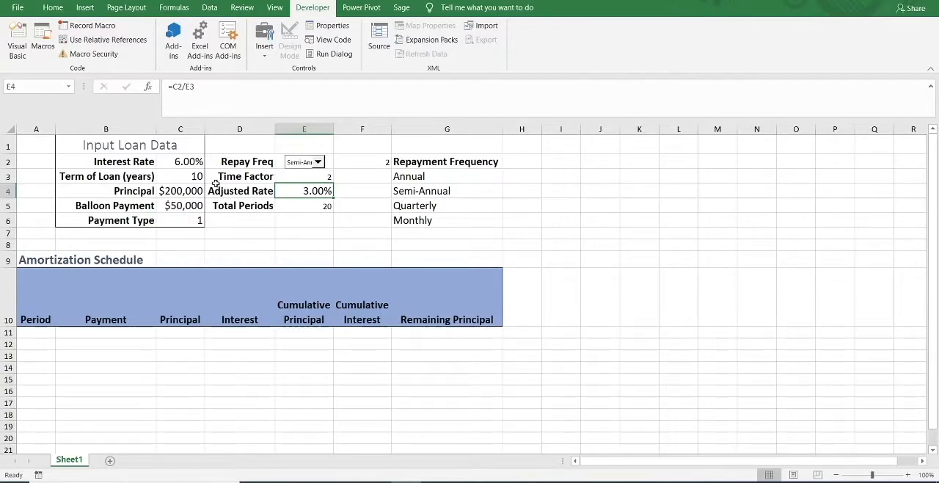
left_click(307, 205)
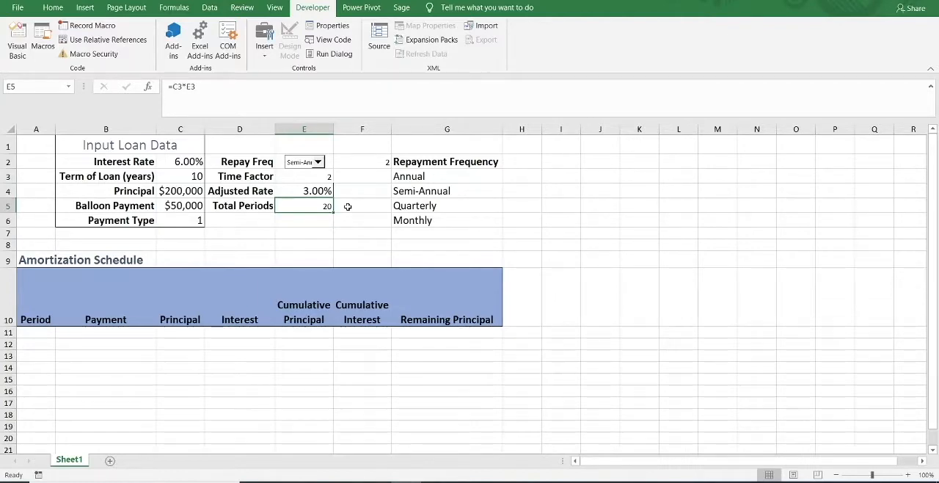
Switch the repayment frequency to Quarterly and check Total Periods against the loan term.
left_click(319, 163)
left_click(301, 190)
left_click(317, 162)
left_click(301, 189)
left_click(195, 176)
left_click(313, 205)
Set the repayment frequency to Monthly and check the Time Factor cell.
left_click(318, 162)
left_click(316, 195)
left_click(322, 177)
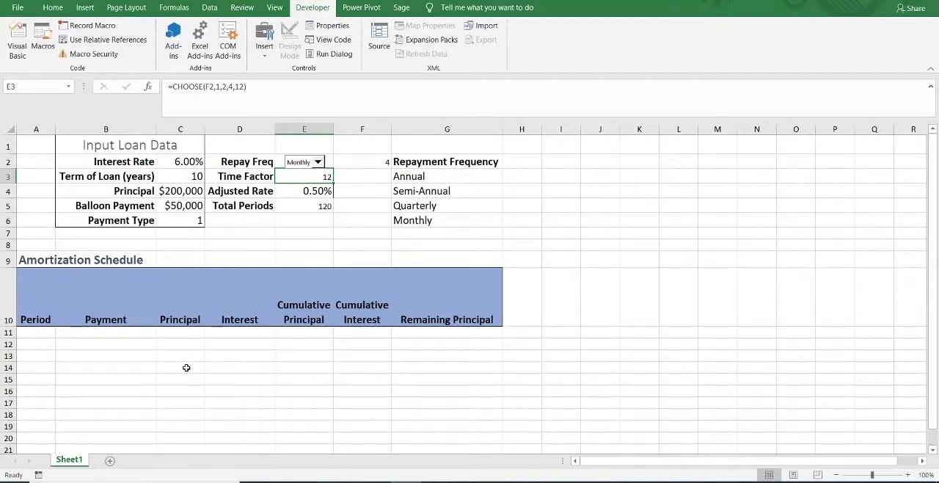
Set the Payment Type in cell C6 to 0.
left_click(185, 218)
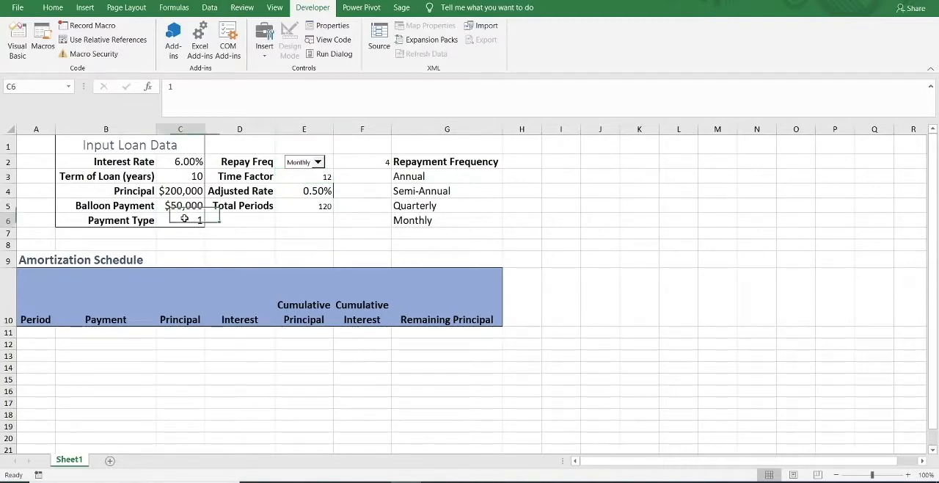
type("0")
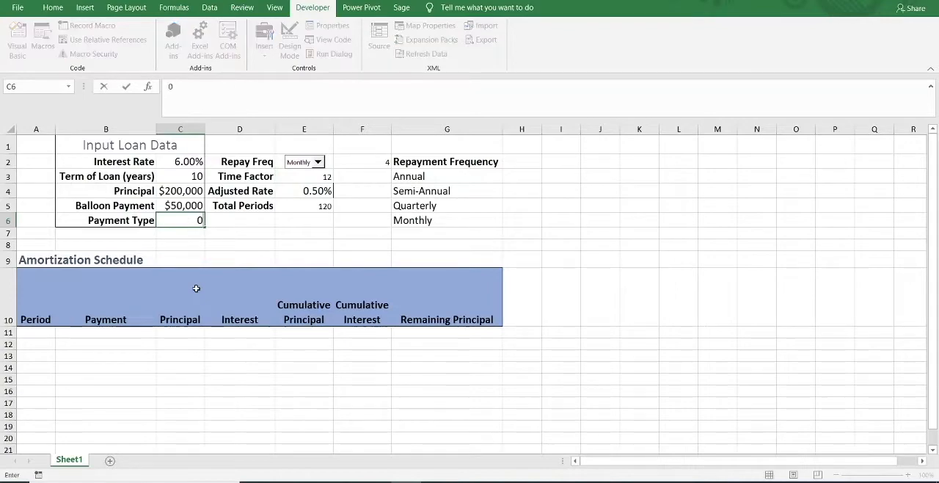
key("Return")
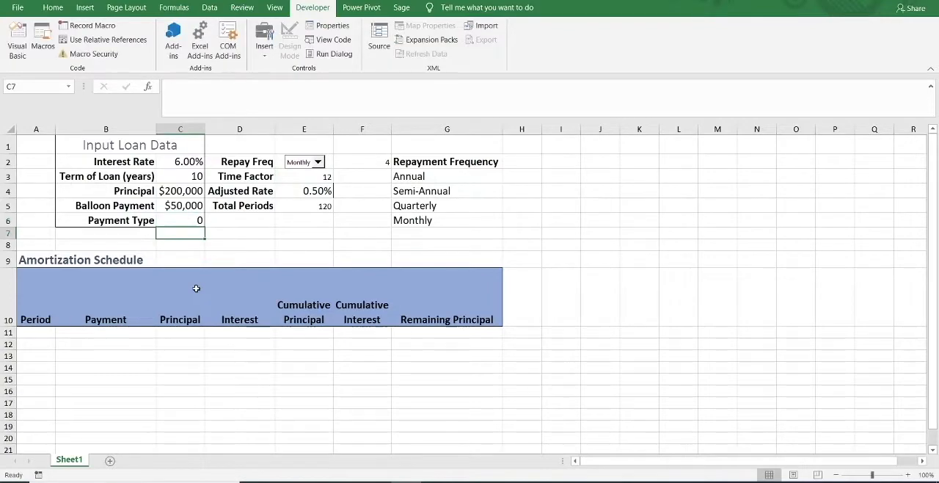
Enter 1 as the first period of the amortization schedule in cell A11.
left_click(49, 335)
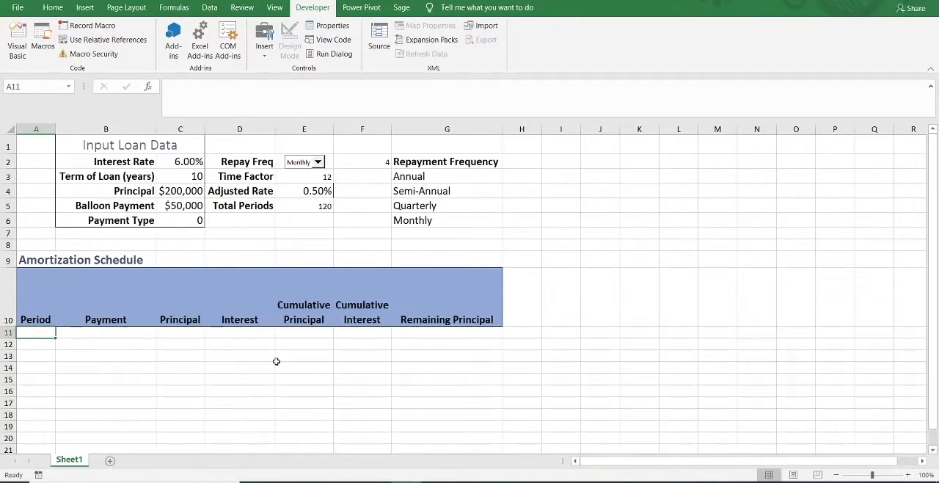
type("1")
key("Tab")
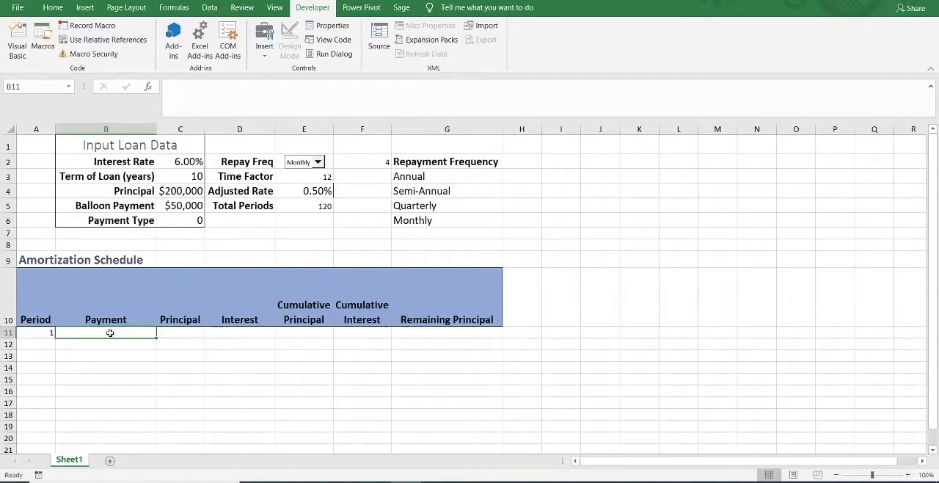
Begin a PMT formula in cell B11 with absolute references to adjusted rate $E$4, total periods $E$5 and principal $C$4.
type("=pmt")
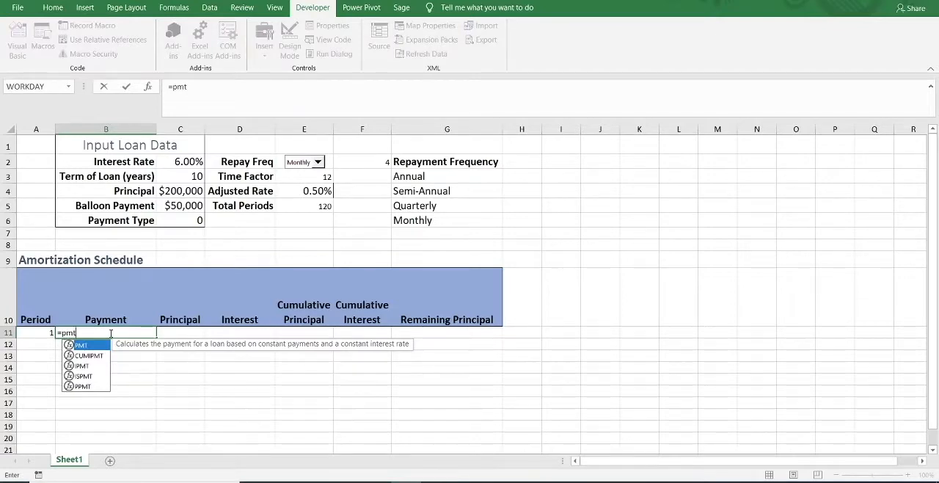
key("Tab")
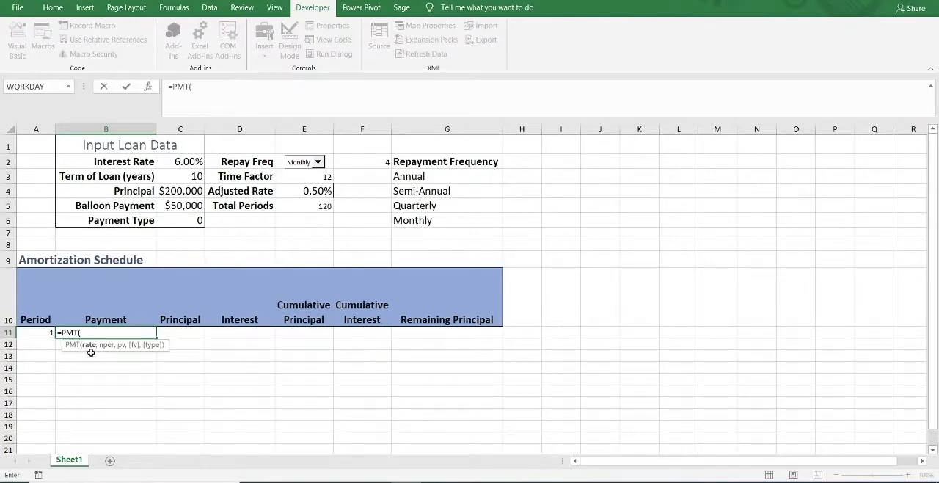
left_click(311, 190)
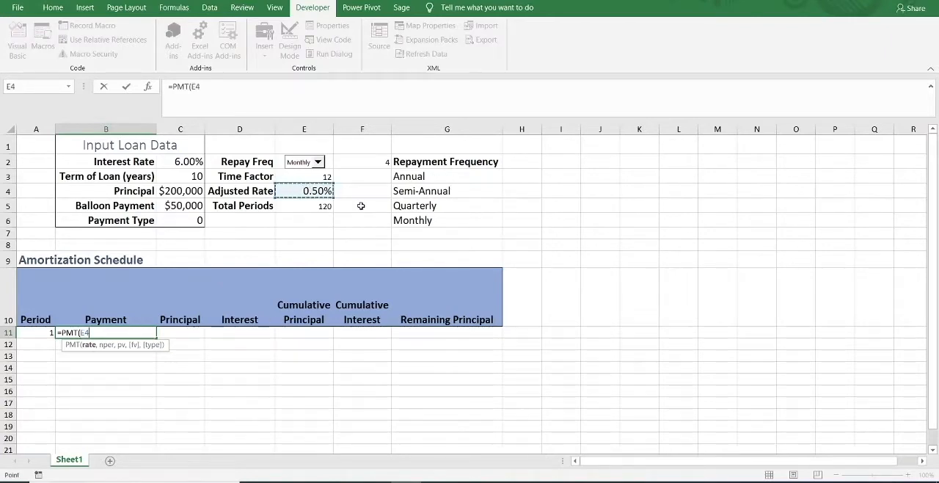
key("F4")
type(",")
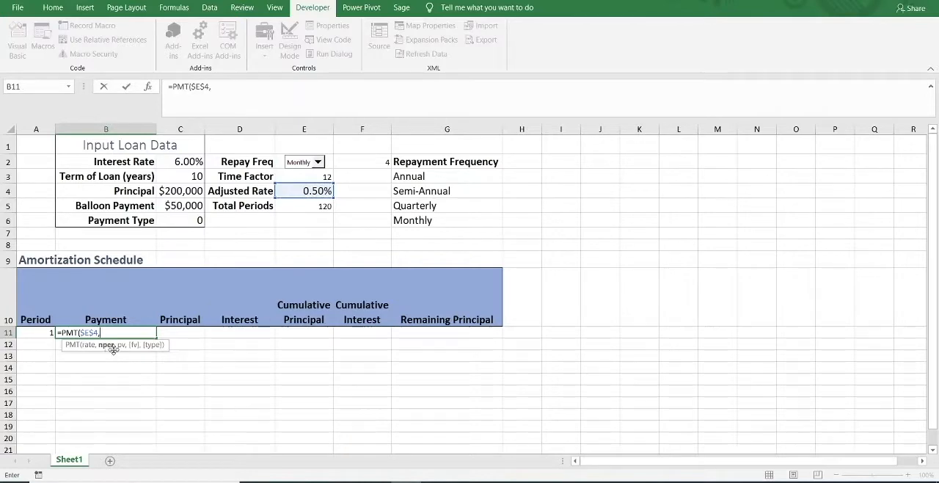
left_click(316, 209)
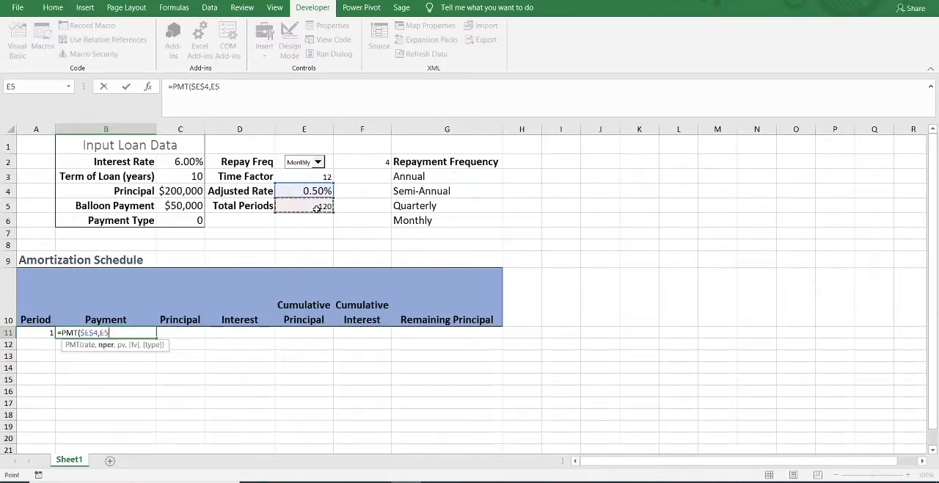
key("F4")
type(",")
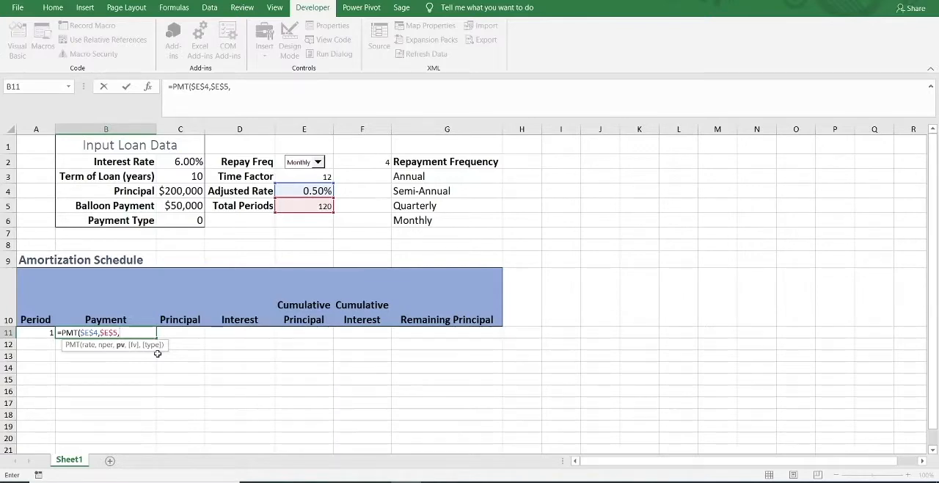
left_click(177, 189)
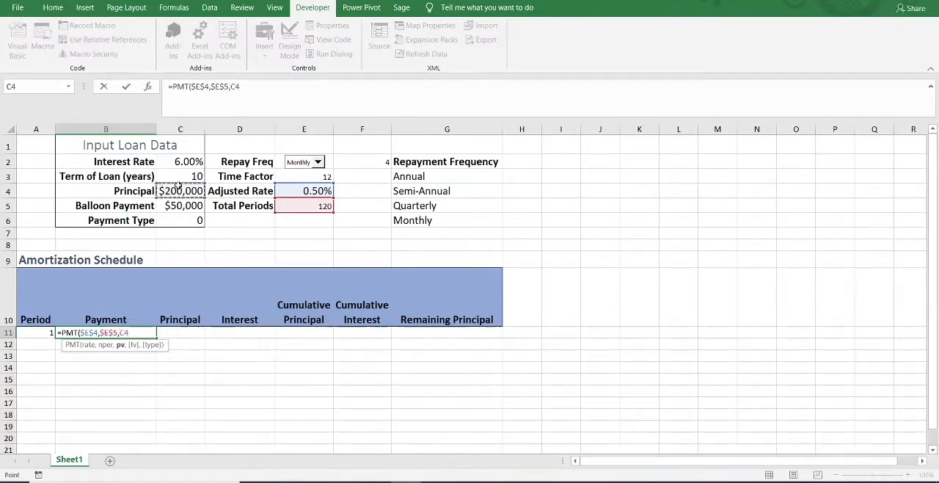
key("F4")
type(",")
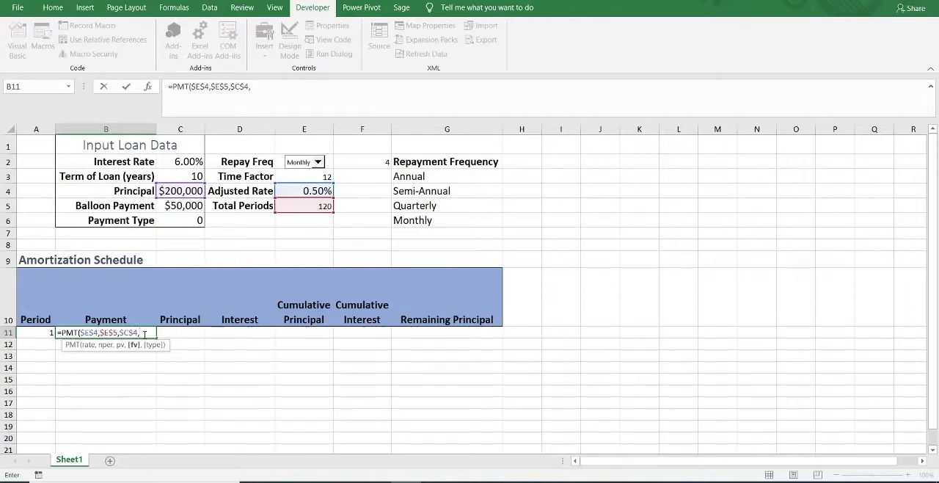
Complete the PMT formula in B11 with the negative balloon payment -$C$5 as future value and $C$6 as payment type.
type("-")
left_click(176, 206)
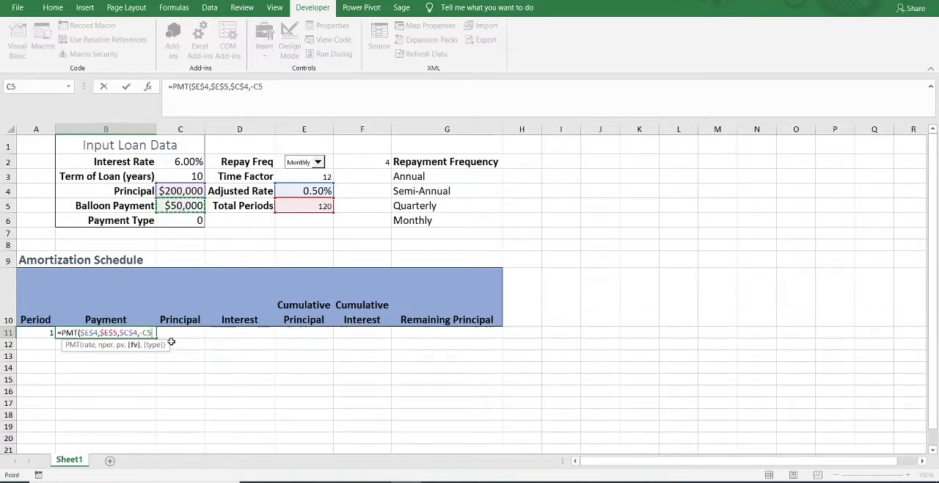
key("F4")
type(",")
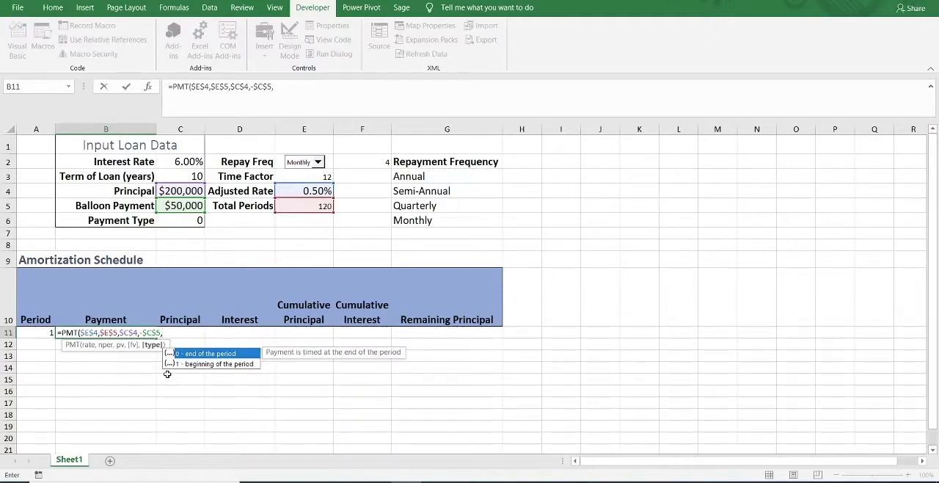
left_click(176, 222)
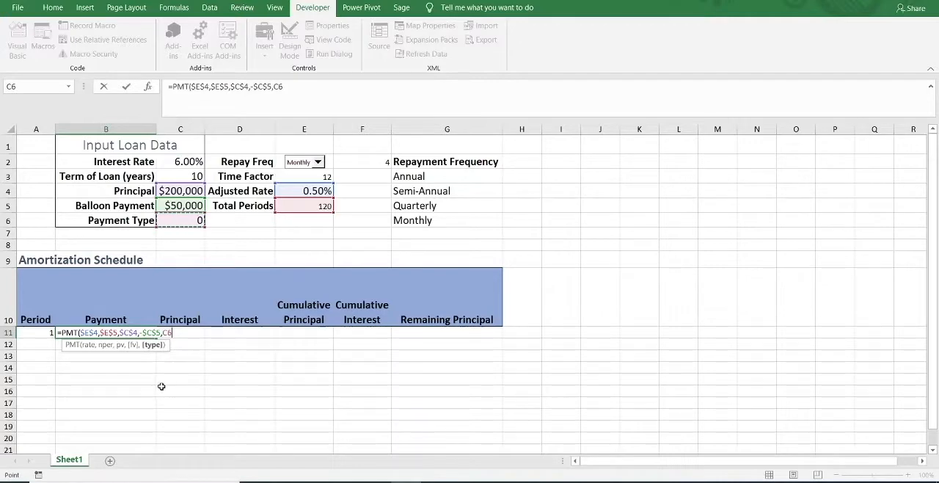
key("F4")
type(")")
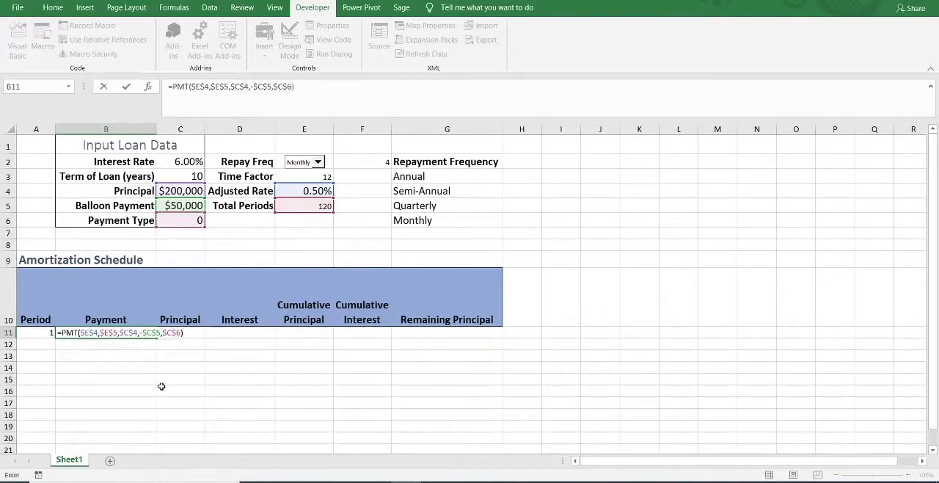
key("ctrl+Return")
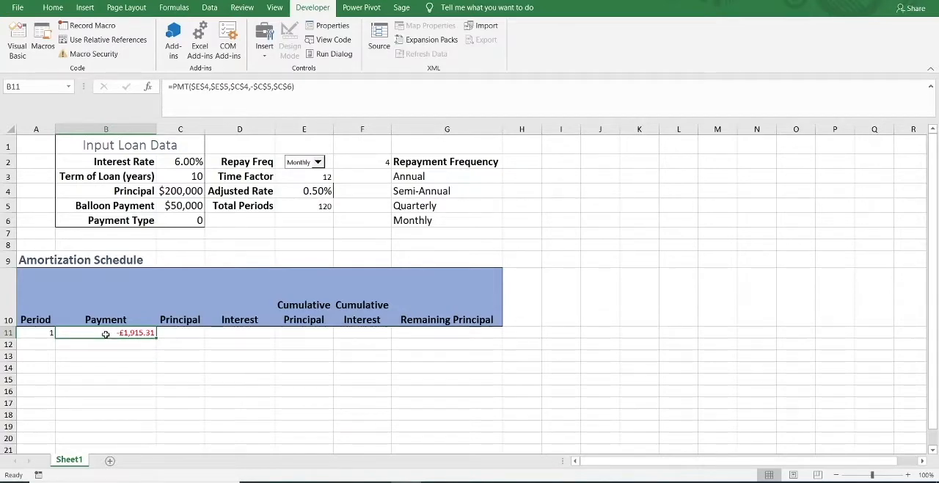
Begin a PPMT formula in cell C11 with rate $E$4, relative period A11 and total periods $E$5.
left_click(183, 333)
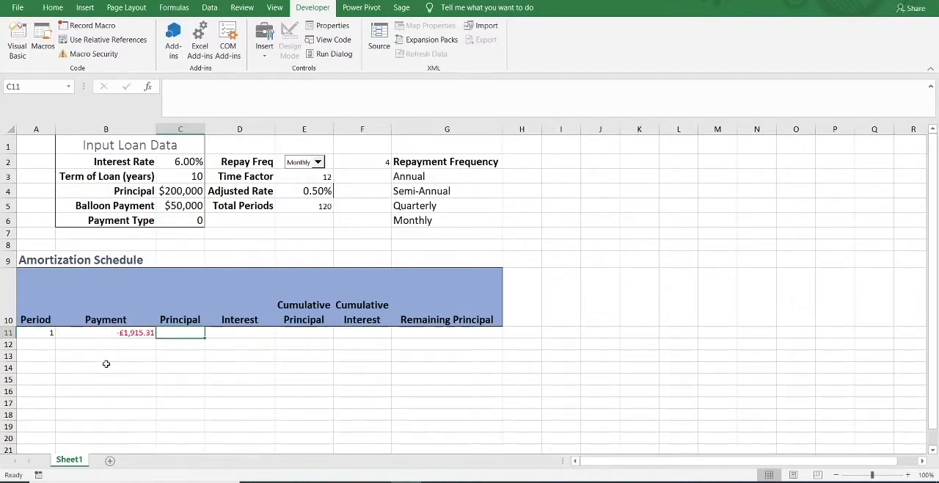
type("=")
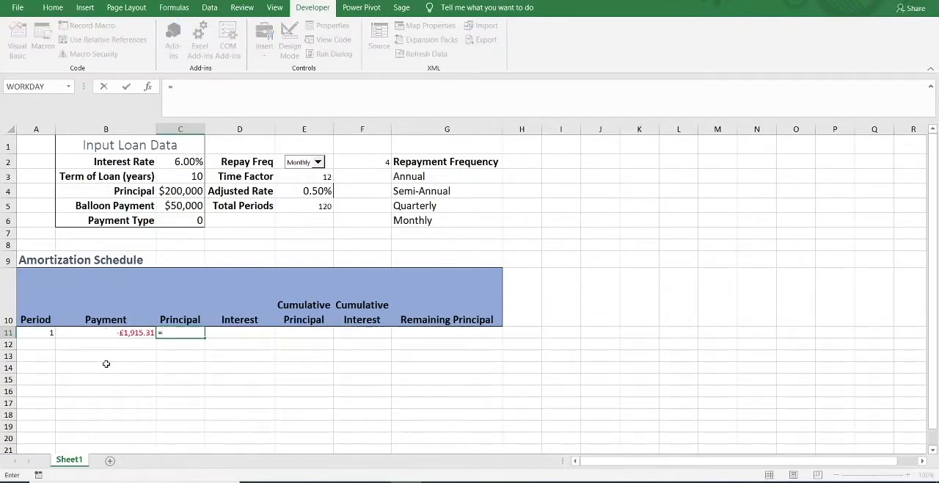
type("ppmt")
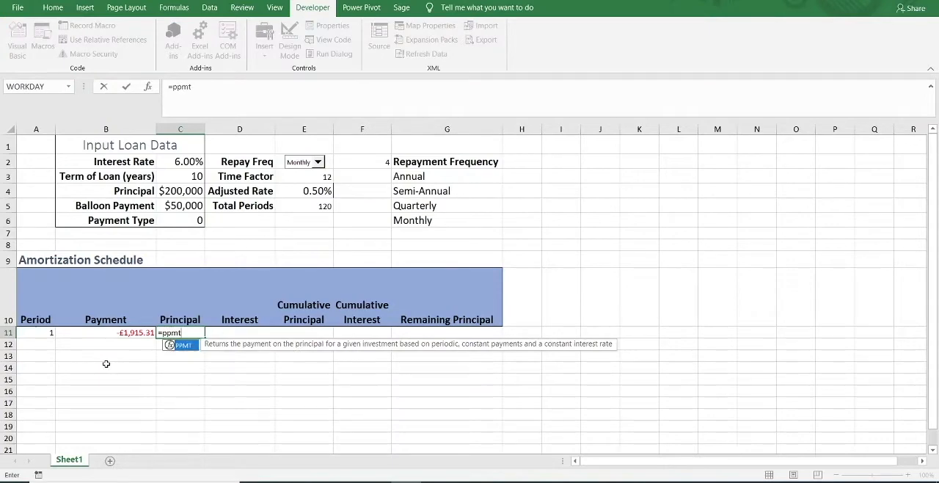
key("Tab")
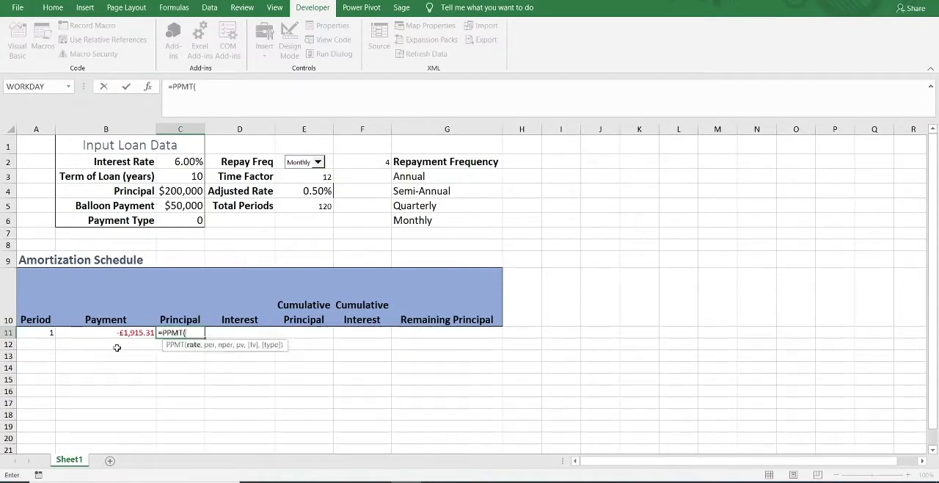
left_click(300, 189)
key("F4")
type(",")
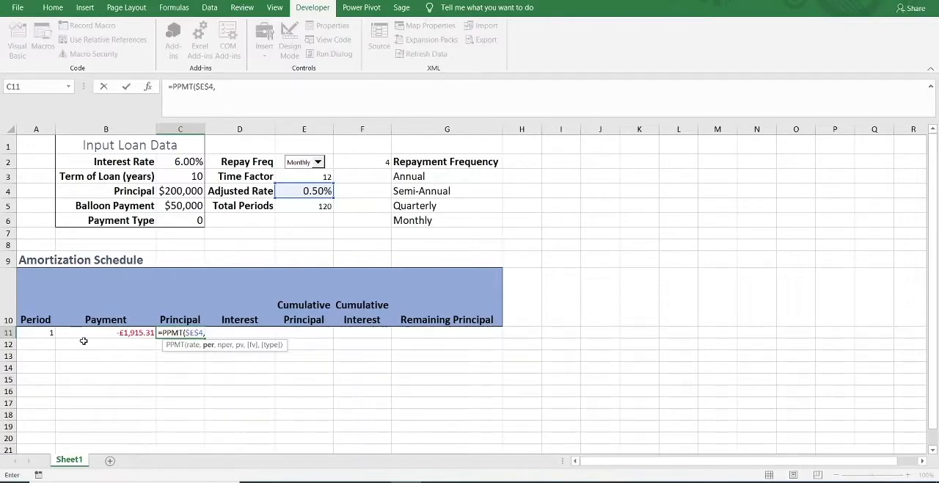
left_click(40, 333)
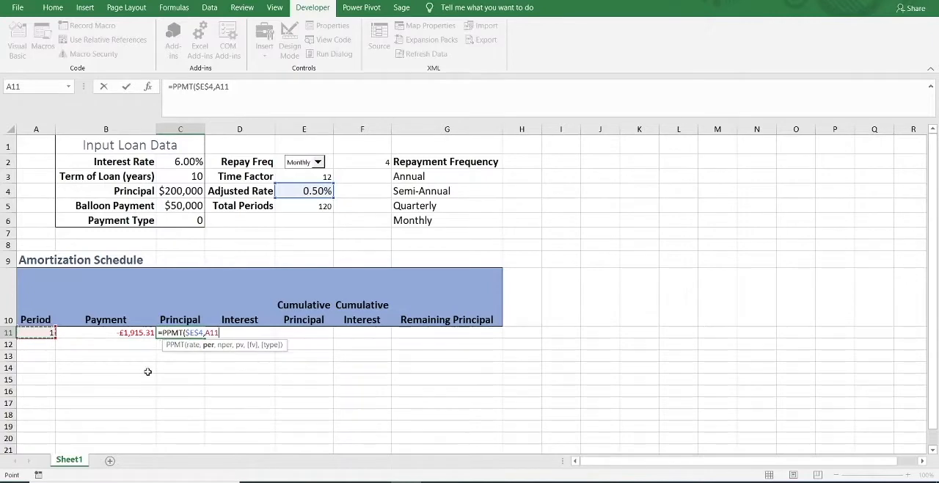
type(",")
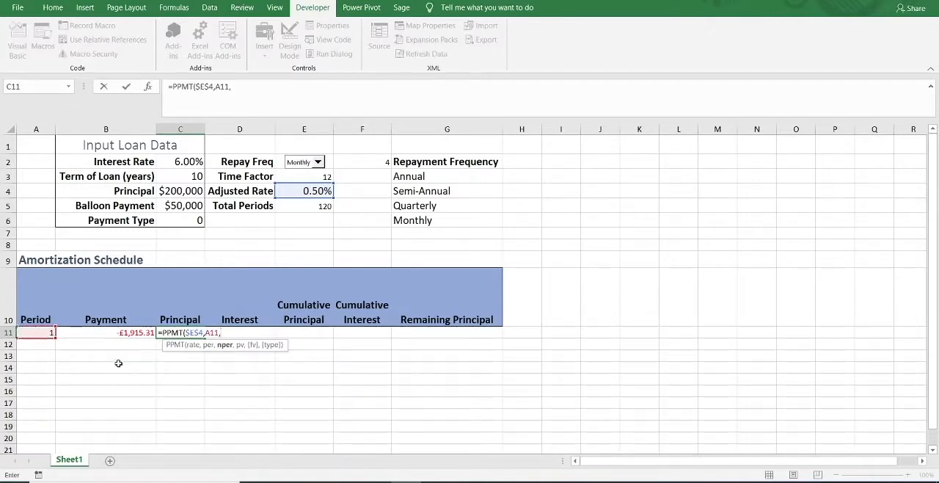
left_click(311, 206)
key("F4")
type(",")
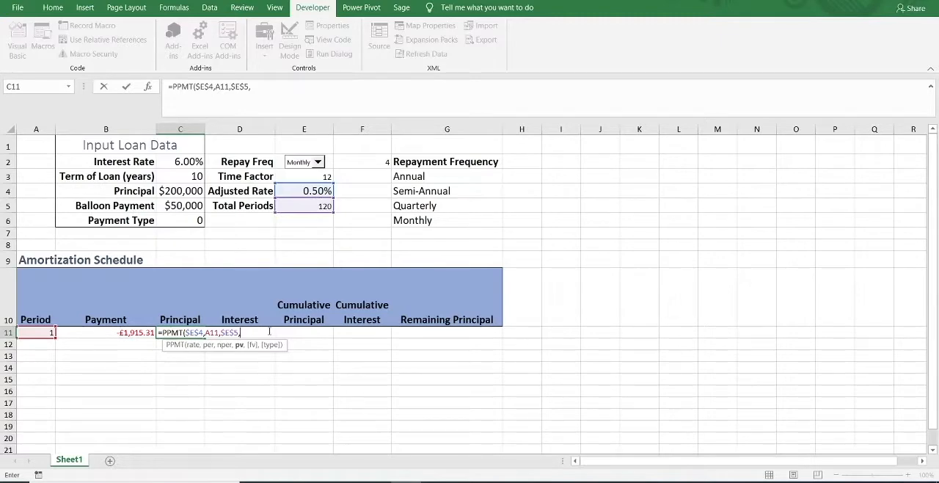
Complete the PPMT formula in C11 with principal $C$4, negative balloon payment -$C$5 and payment type $C$6.
left_click(182, 190)
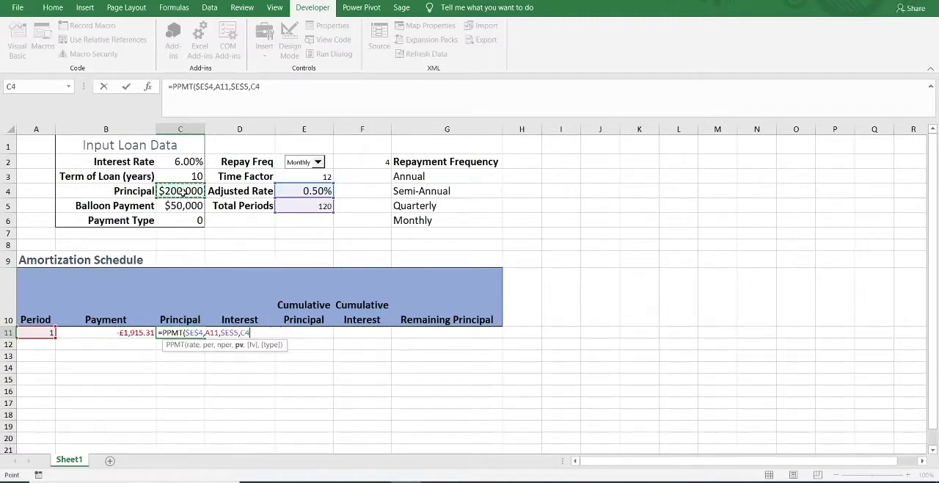
key("F4")
type(",")
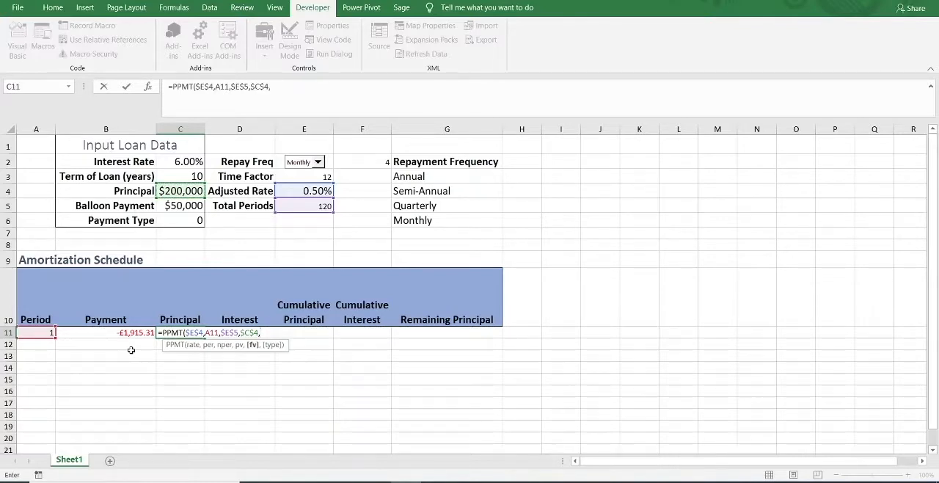
type("-")
left_click(169, 208)
key("F4")
type(",")
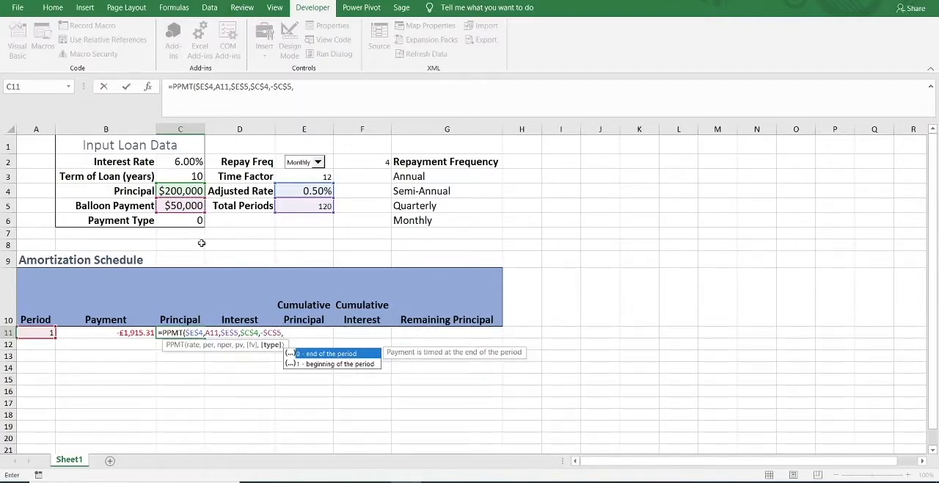
left_click(186, 222)
key("F4")
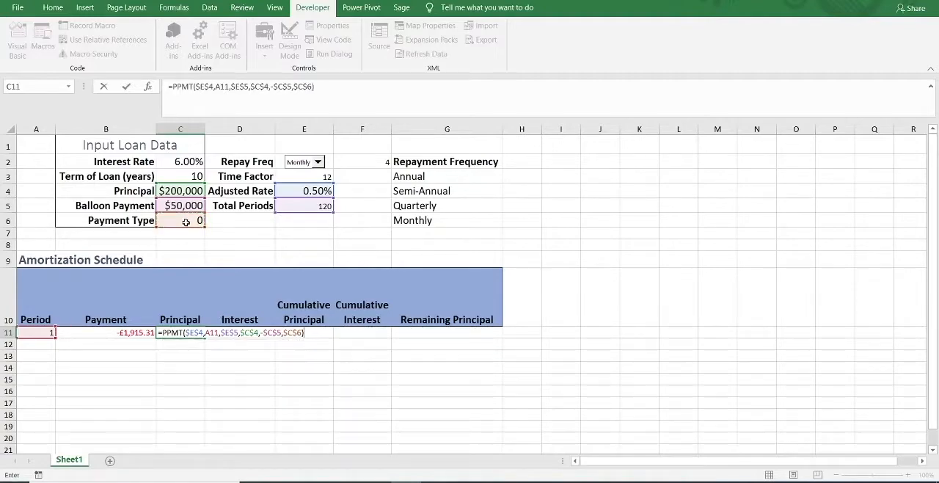
key("Return")
Compare the PMT formula in Payment cell B11 with the PPMT formula in Principal cell C11.
left_click(142, 333)
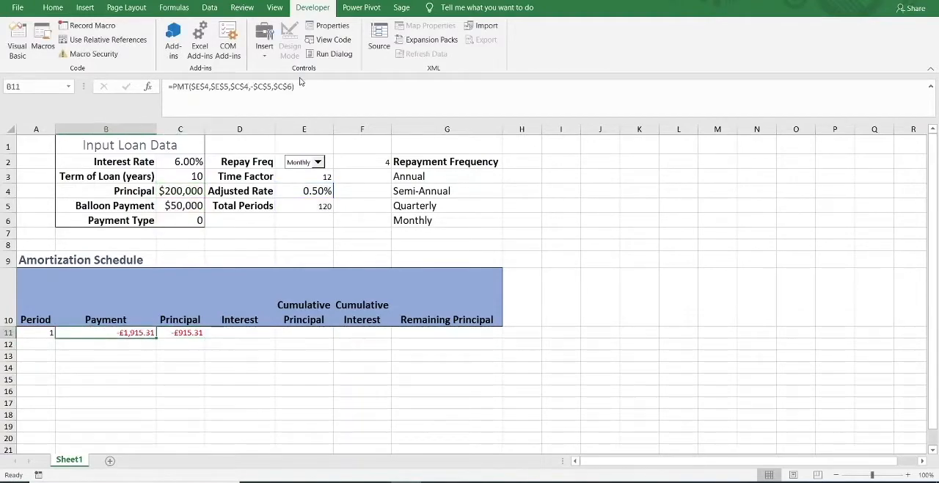
double_click(128, 333)
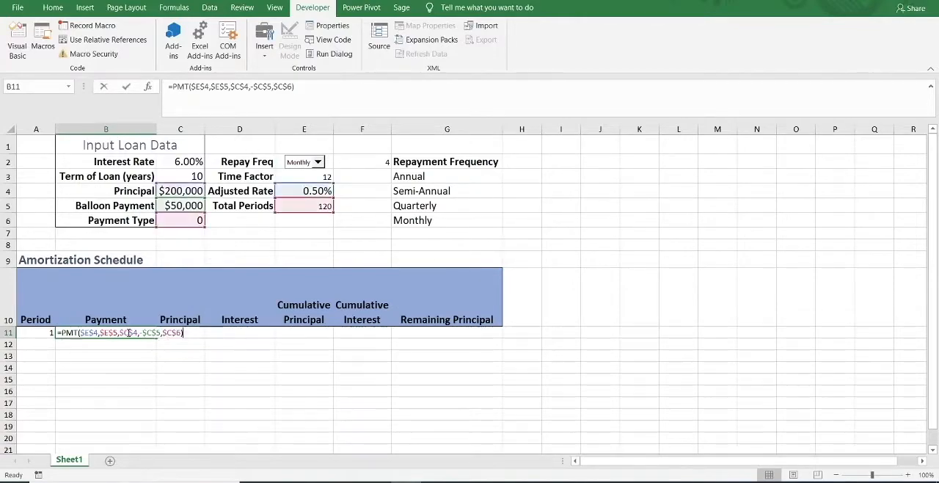
key("Escape")
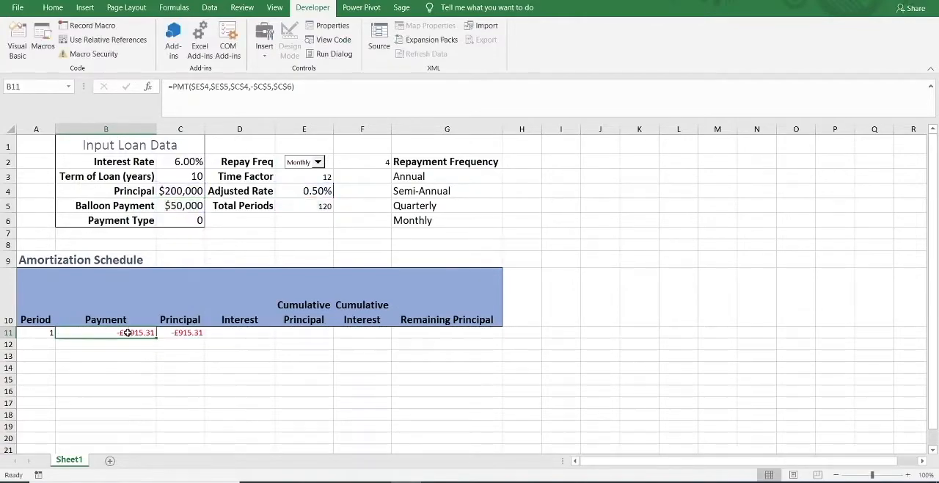
left_click(193, 334)
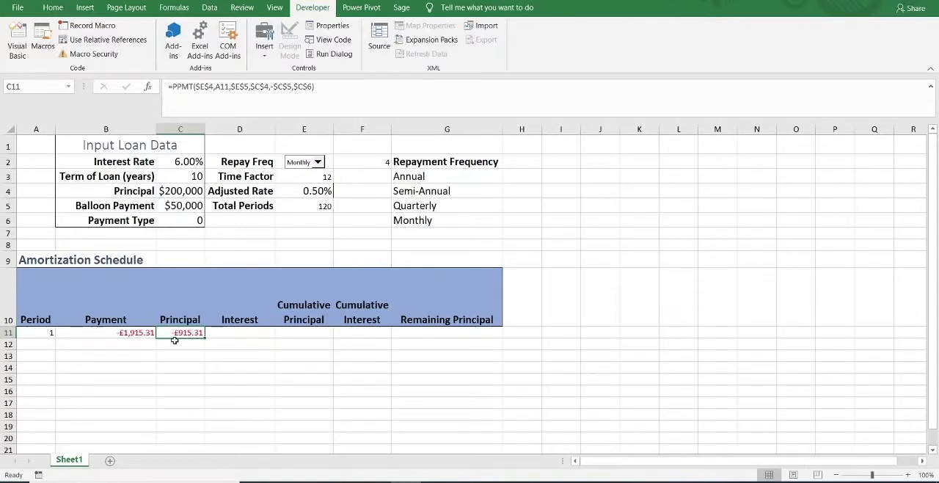
left_click(227, 333)
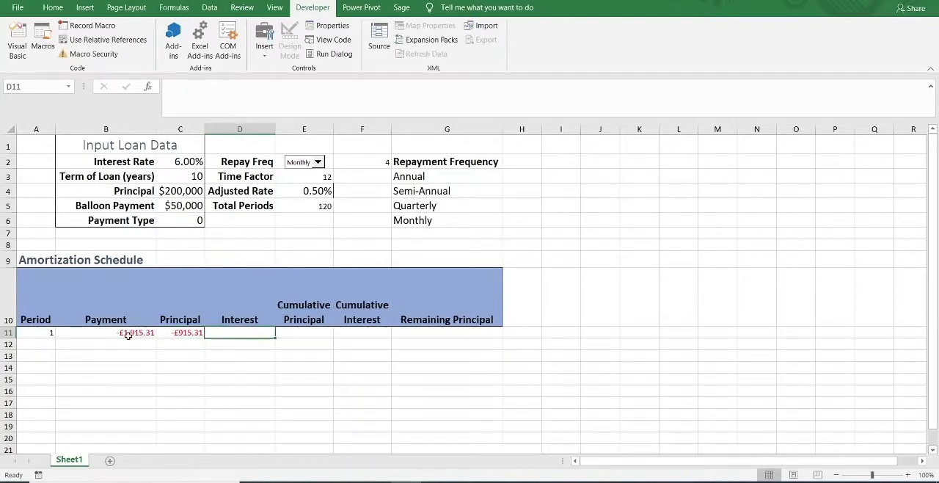
left_click(195, 334)
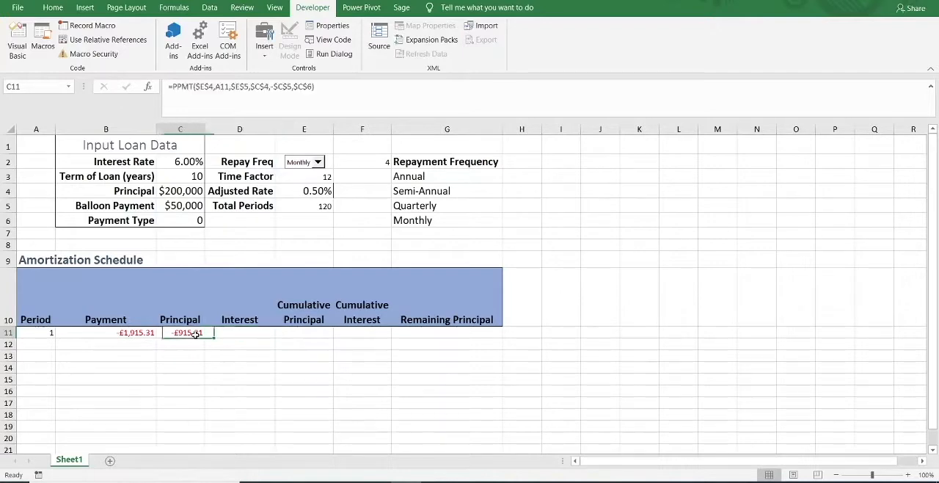
Begin an IPMT formula in Interest cell D11 with the adjusted rate $E$4 as its rate.
left_click(220, 333)
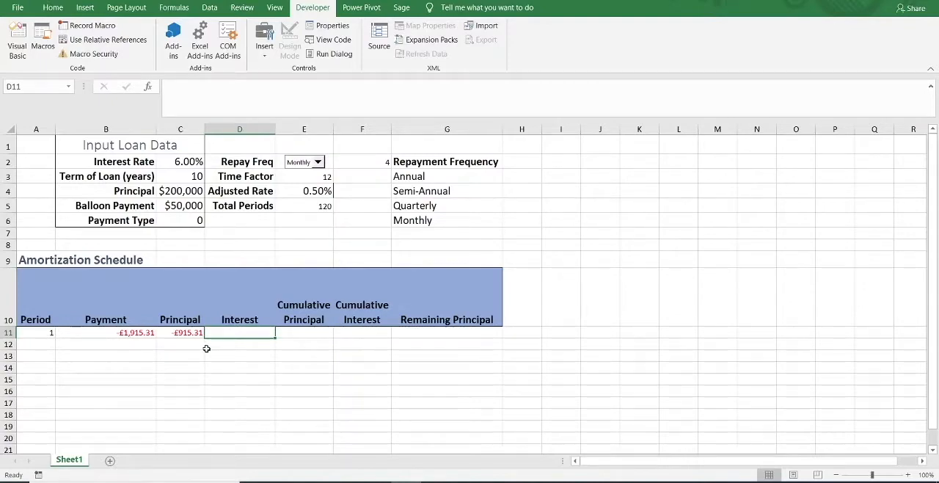
type("=ipm")
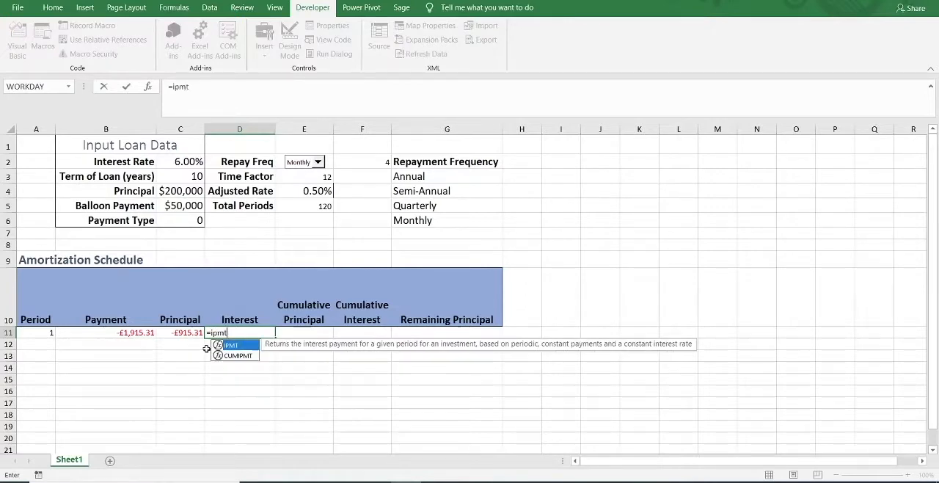
type("t")
key("Tab")
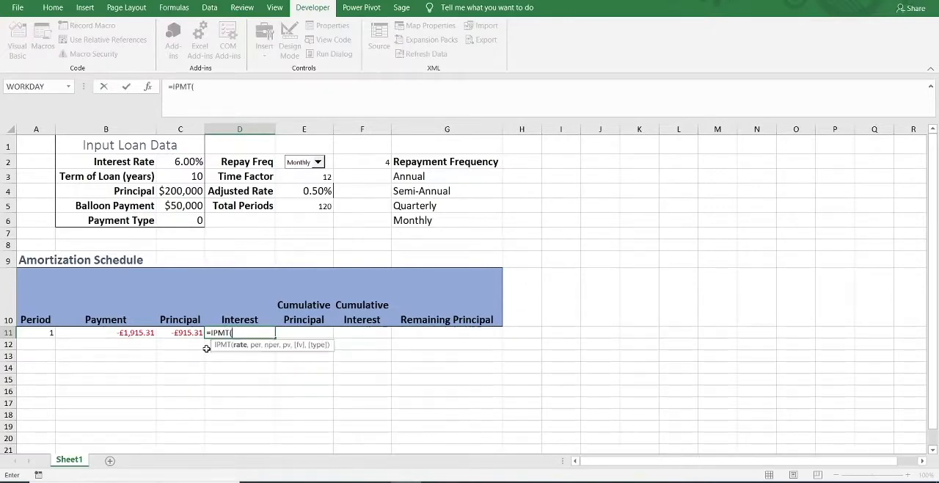
left_click(308, 191)
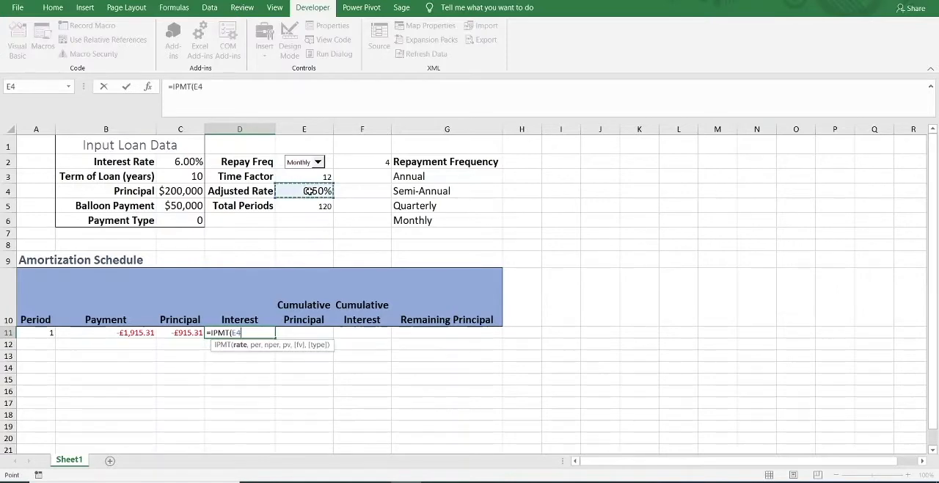
key("F4")
type(",")
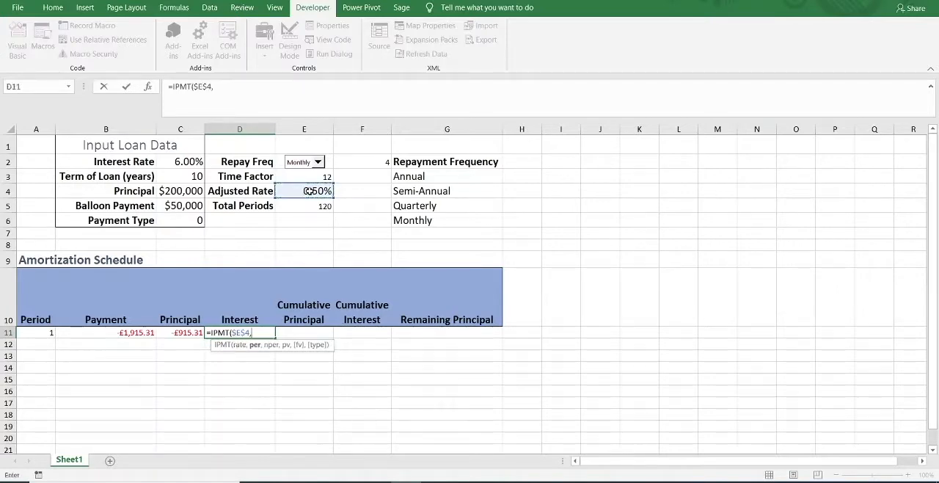
Add the relative period A11, total periods $E$5 and principal $C$4 to the IPMT formula in D11.
left_click(43, 332)
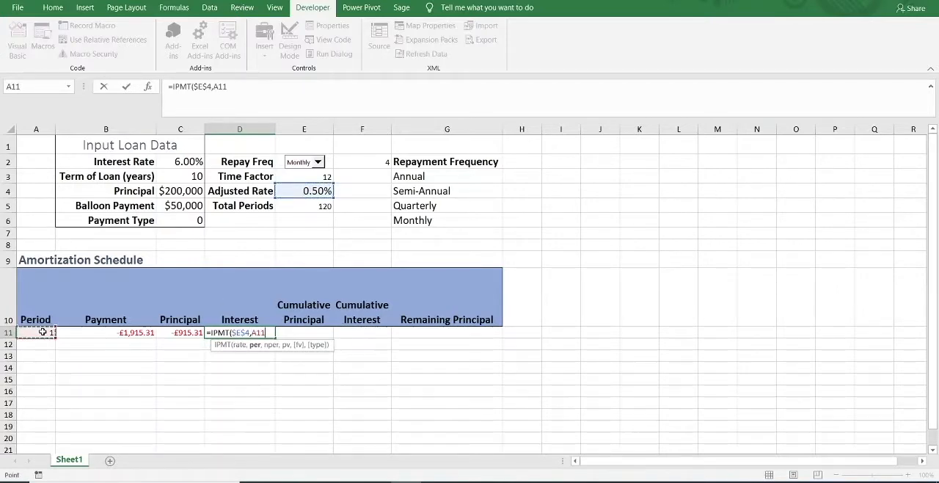
type(",")
left_click(323, 205)
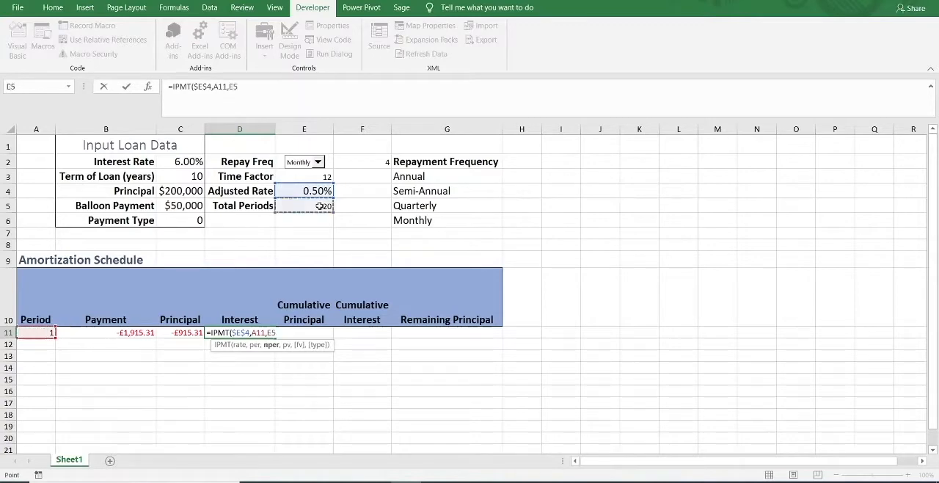
key("F4")
type(",")
left_click(188, 191)
key("F4")
type(",")
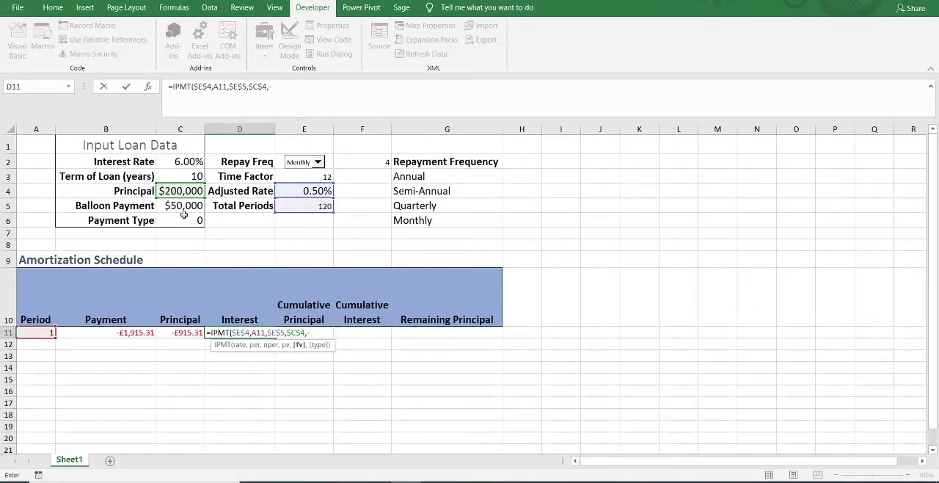
Complete the IPMT formula in D11 with negative balloon payment -$C$5 and payment type $C$6, and compare the sum of C11:D11 with the payment.
left_click(176, 205)
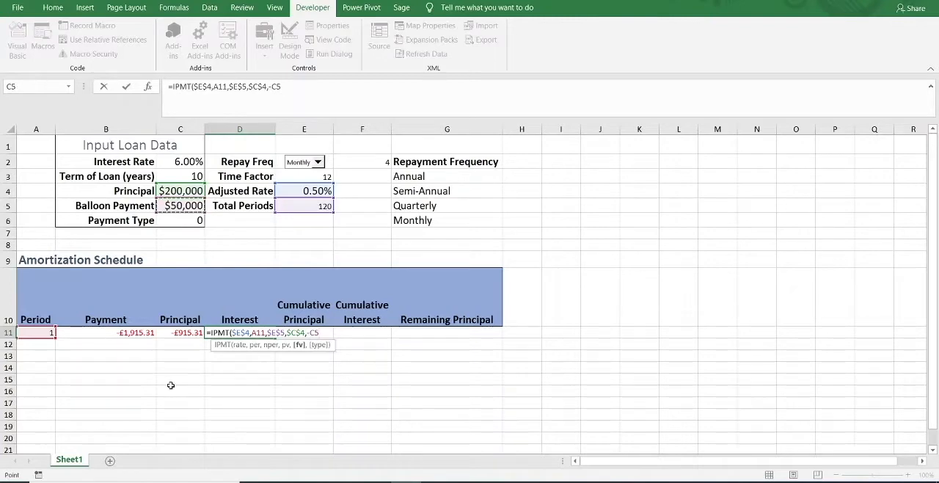
key("F4")
type(",")
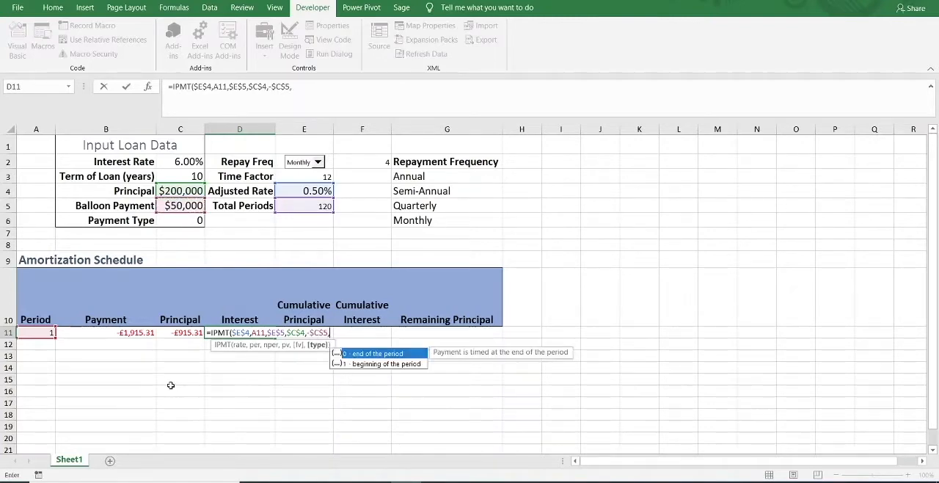
left_click(181, 221)
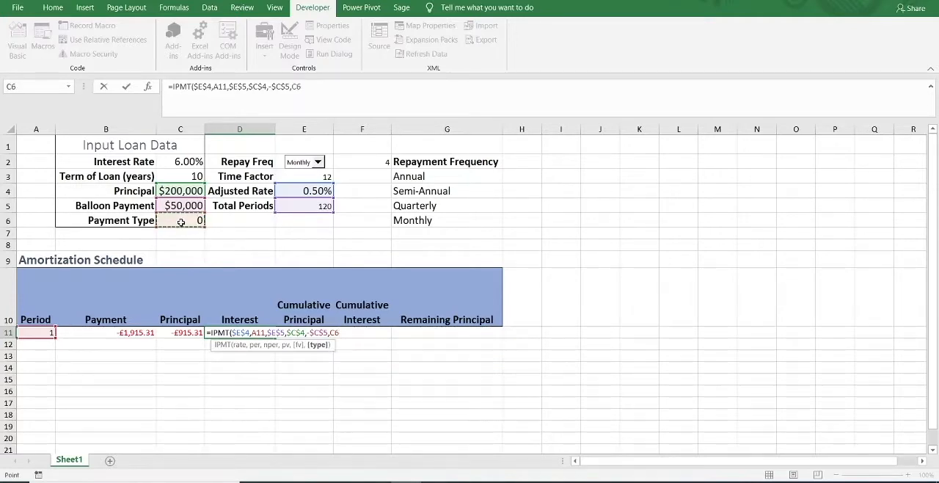
key("F4")
type(")")
key("ctrl+Return")
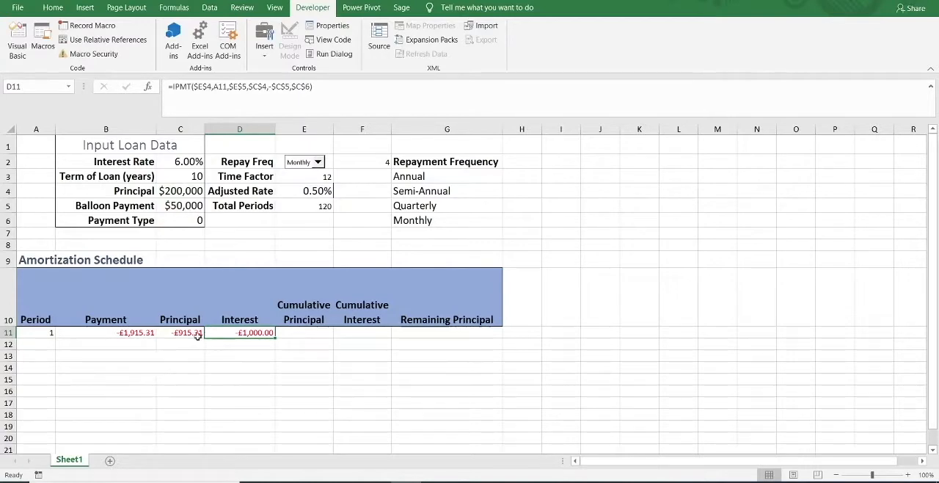
left_click_drag(183, 332, 250, 333)
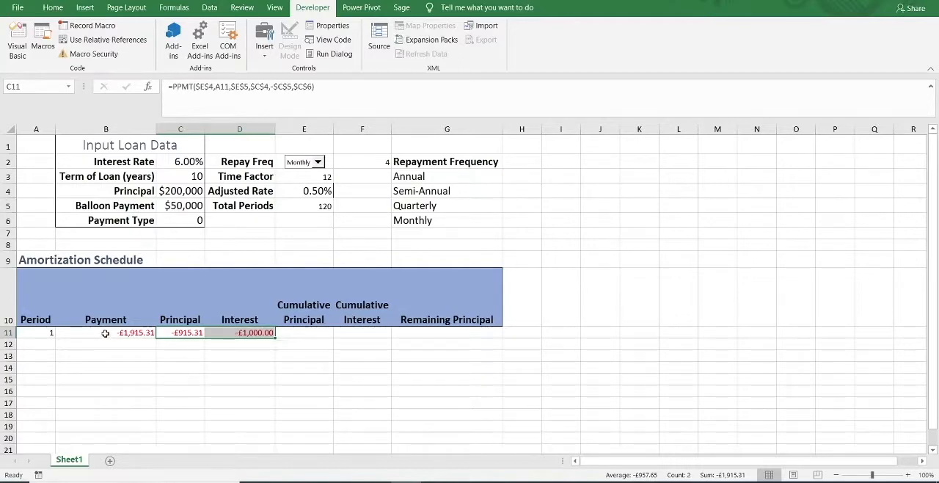
left_click(174, 343)
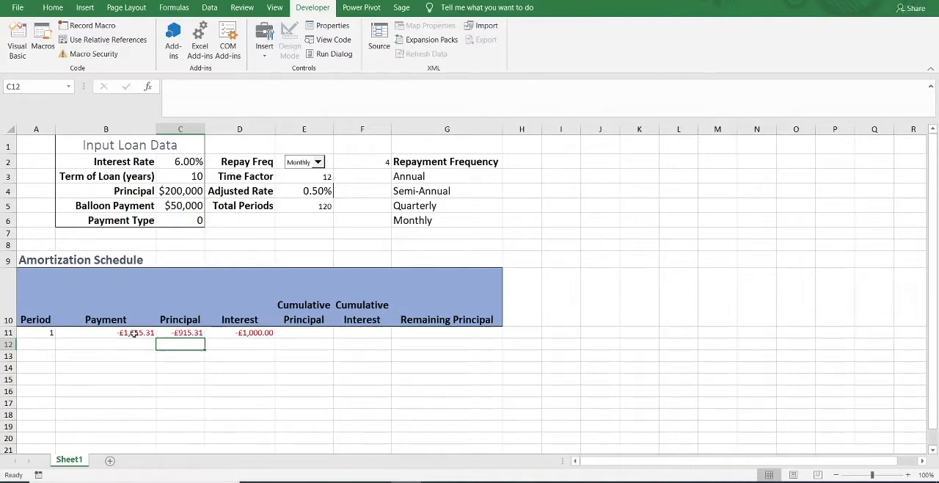
Start a SUM formula in Cumulative Principal cell E11.
left_click(291, 334)
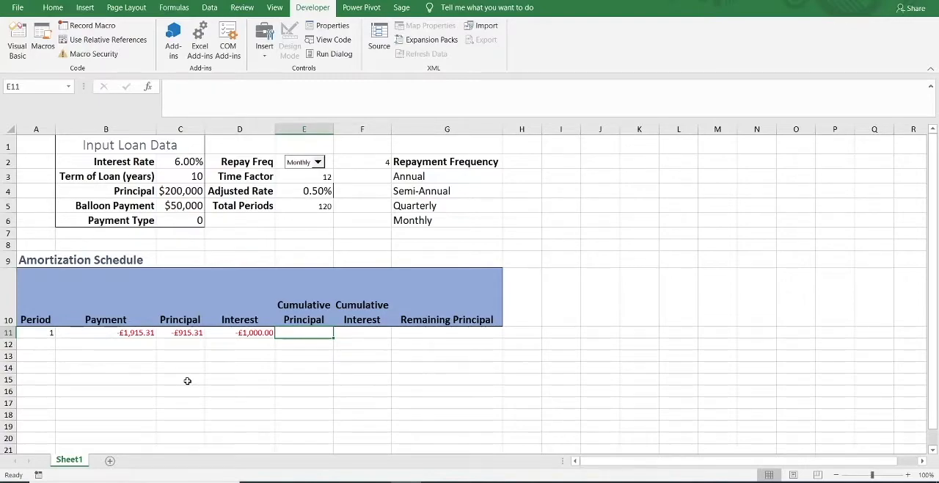
type("=SUM(")
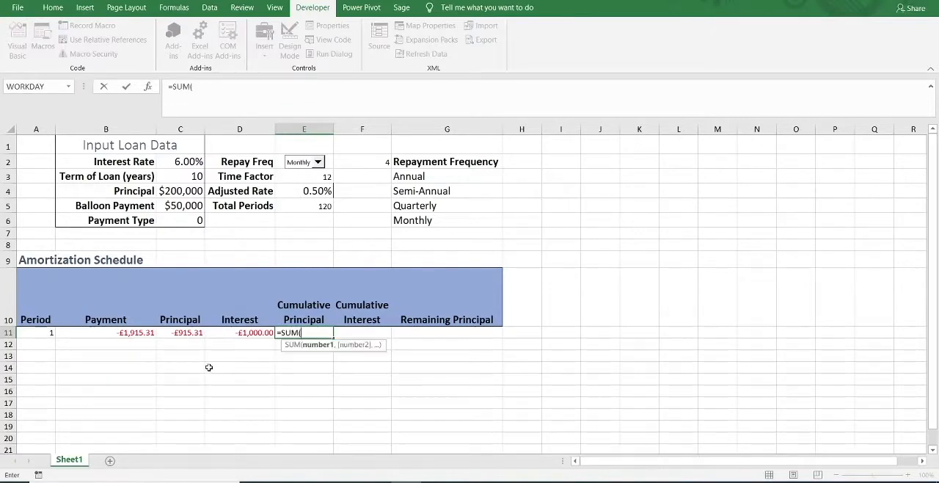
left_click(180, 332)
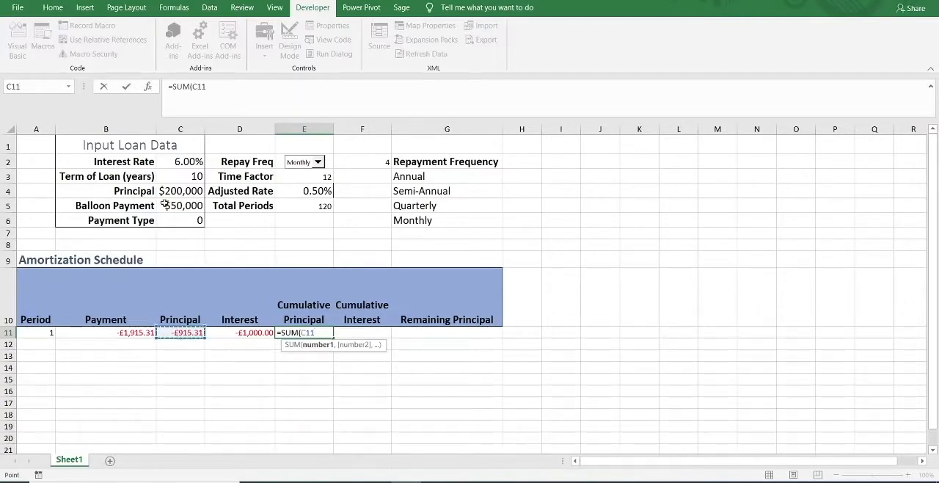
key("F4")
key("F4")
key("F4")
key("F4")
key("F8")
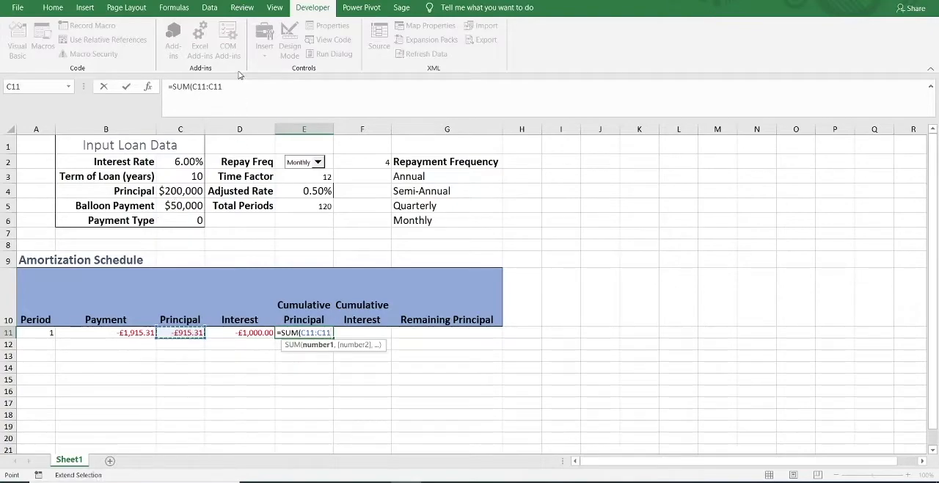
left_click(236, 86)
key("BackSpace")
key("BackSpace")
key("BackSpace")
key("BackSpace")
key("BackSpace")
key("BackSpace")
key("BackSpace")
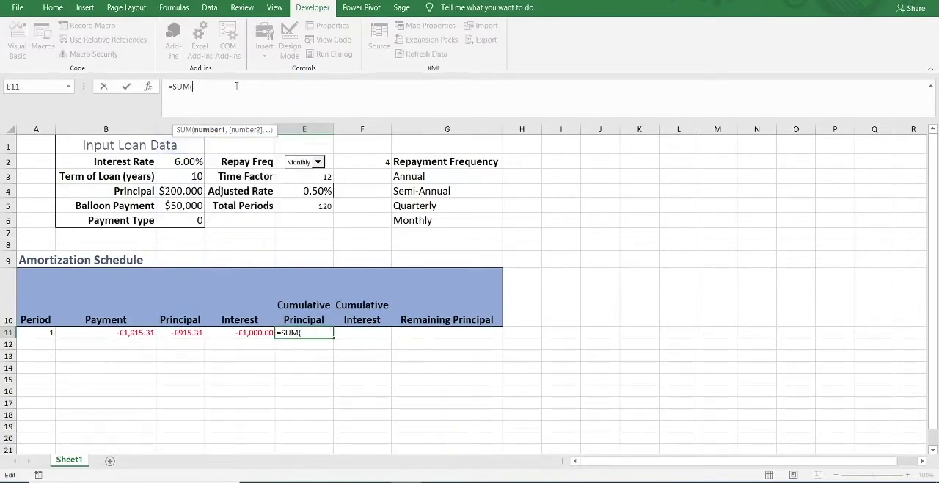
Complete the formula in E11 as =SUM($C$11:C11), a running total with an absolute start and a relative end.
left_click(181, 332)
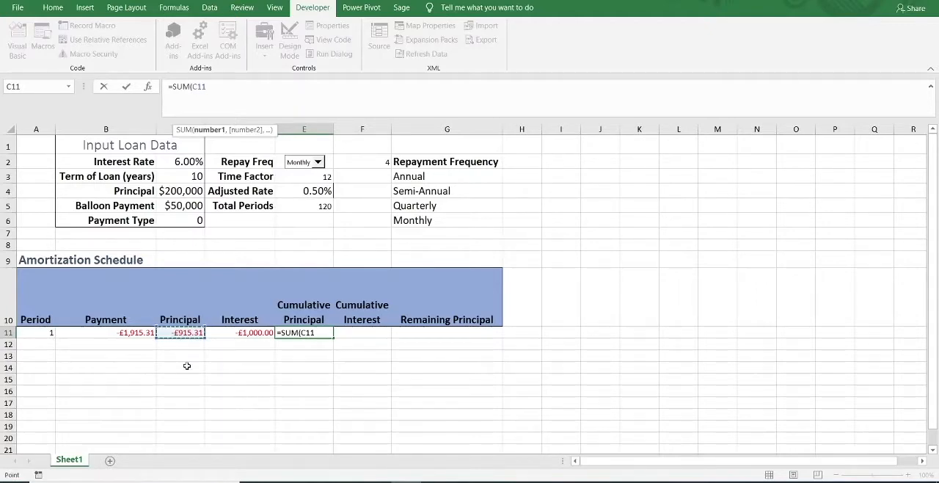
key("F4")
left_click(235, 89)
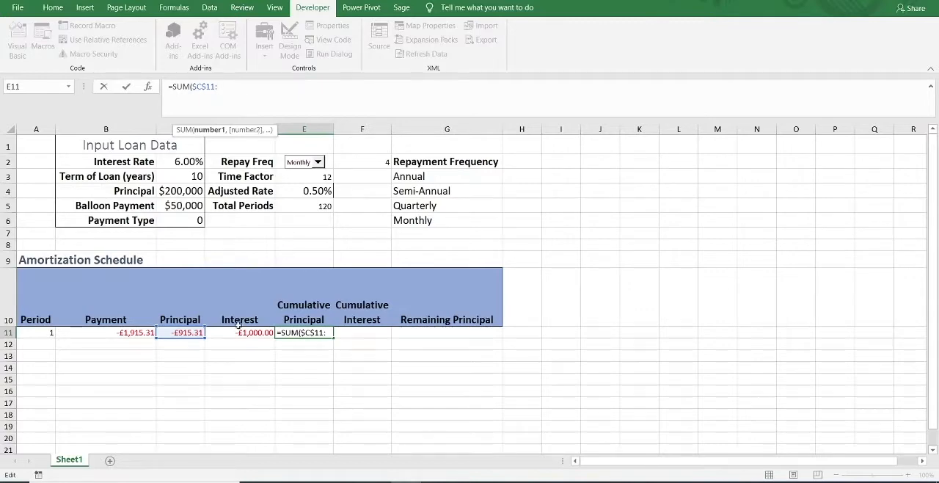
left_click(187, 332)
type(")")
left_click(282, 92)
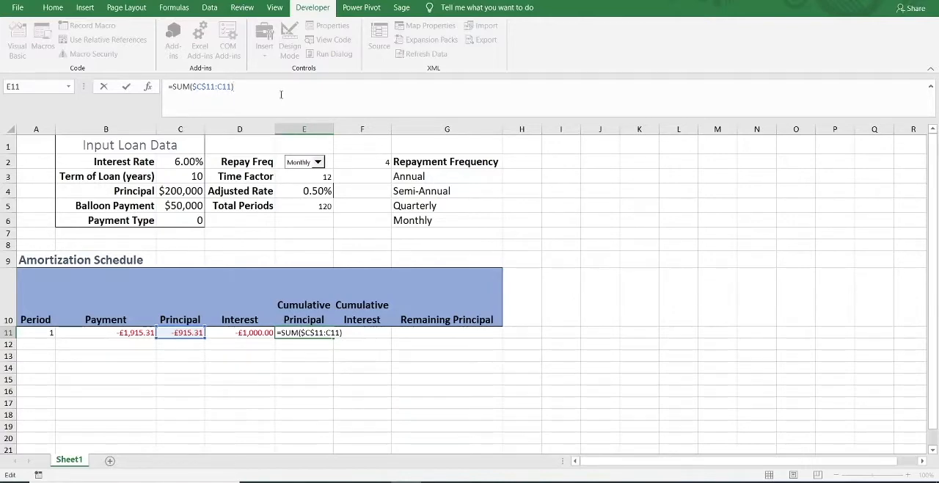
key("ctrl+Return")
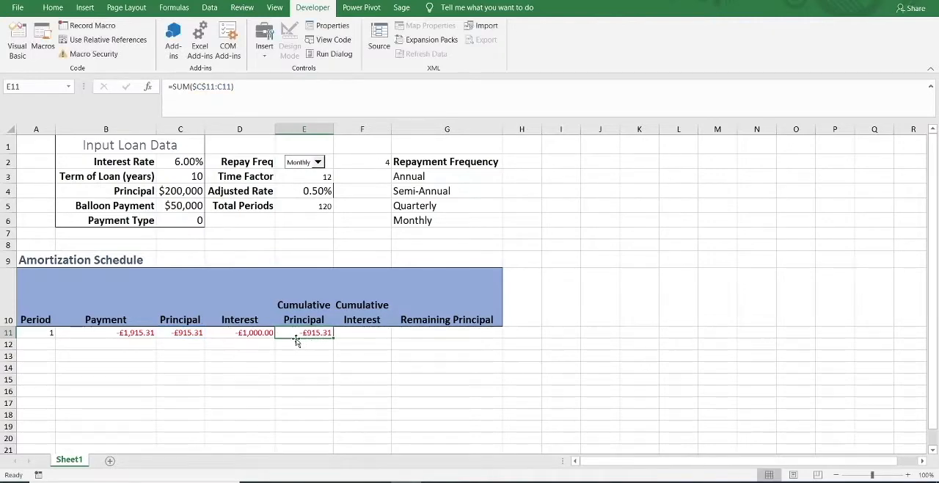
left_click(177, 332)
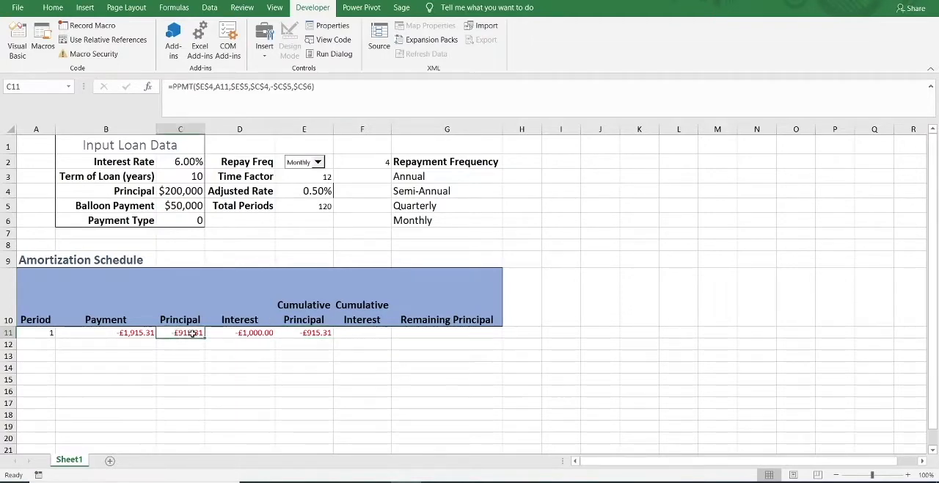
Enter the running-total formula =SUM($D$11:D11) in Cumulative Interest cell F11.
left_click(368, 336)
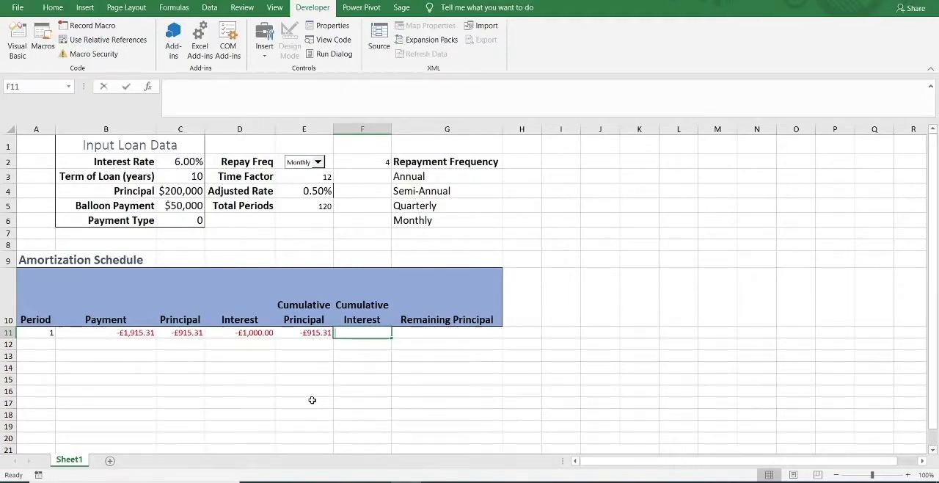
type("=sum")
key("Tab")
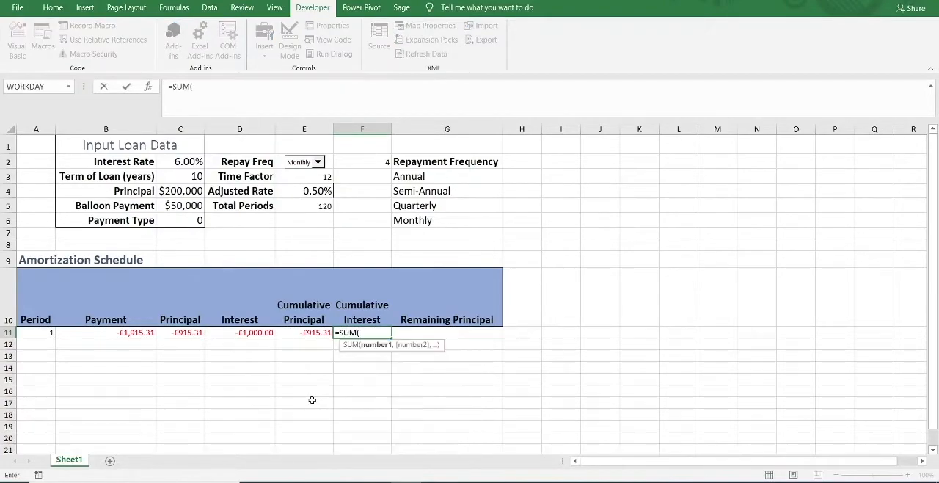
left_click(241, 333)
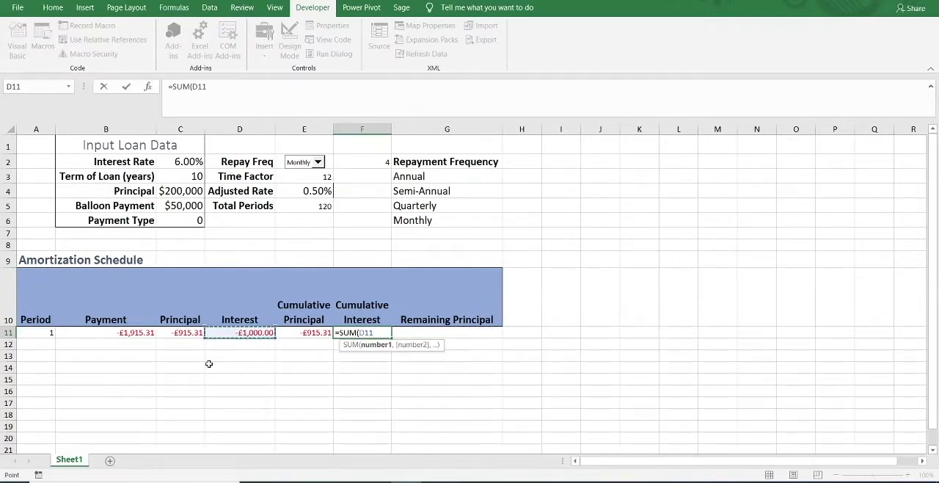
key("F4")
left_click(230, 86)
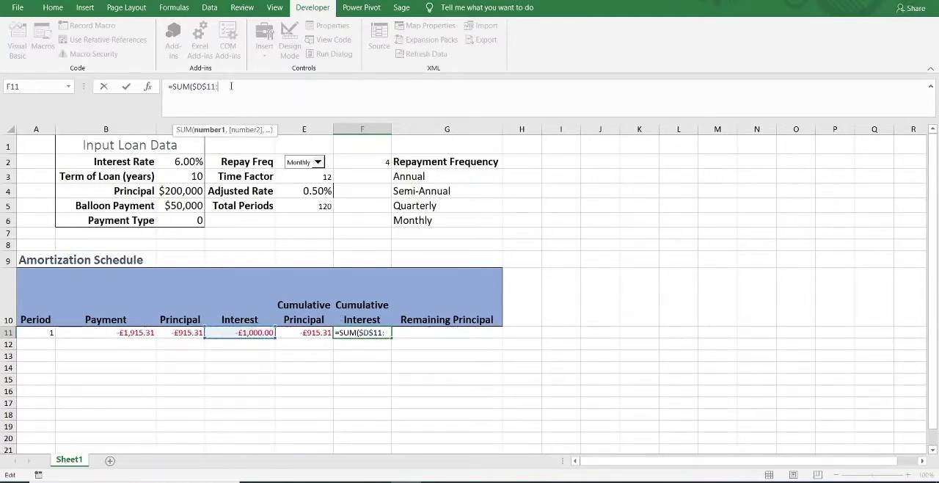
left_click(245, 332)
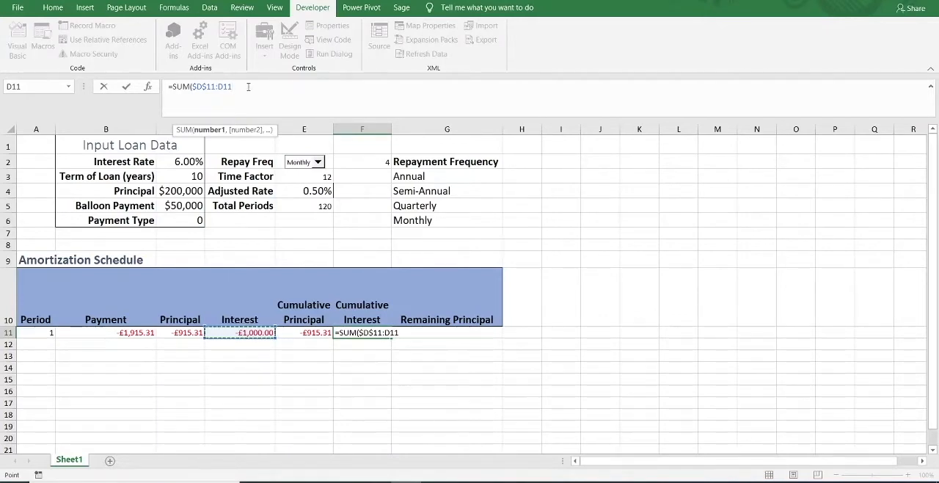
type(")")
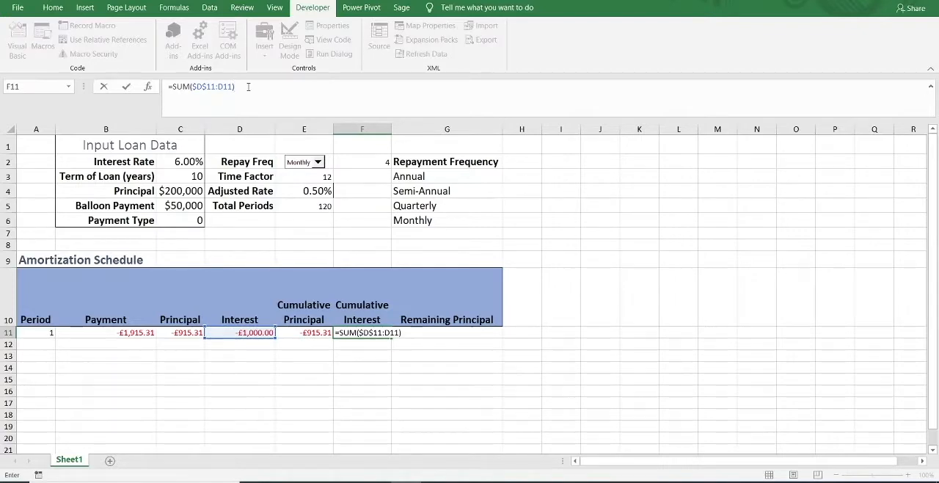
key("ctrl+Return")
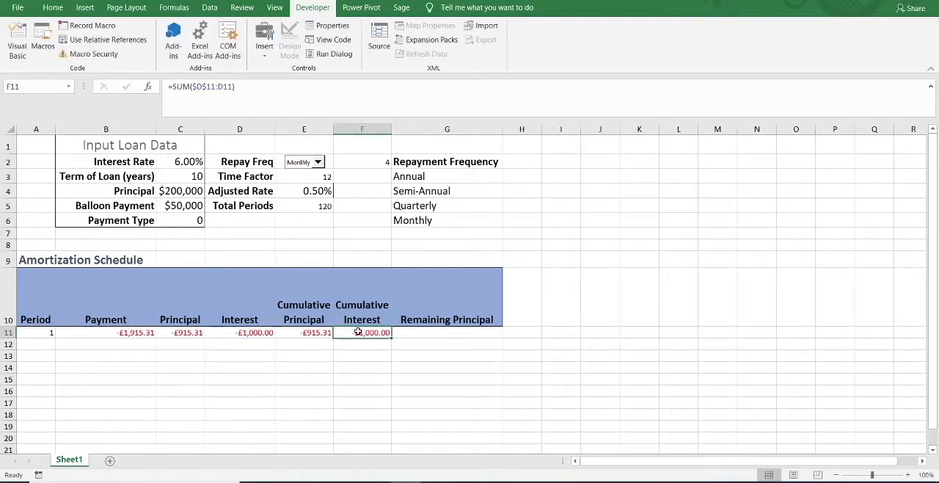
left_click(253, 333)
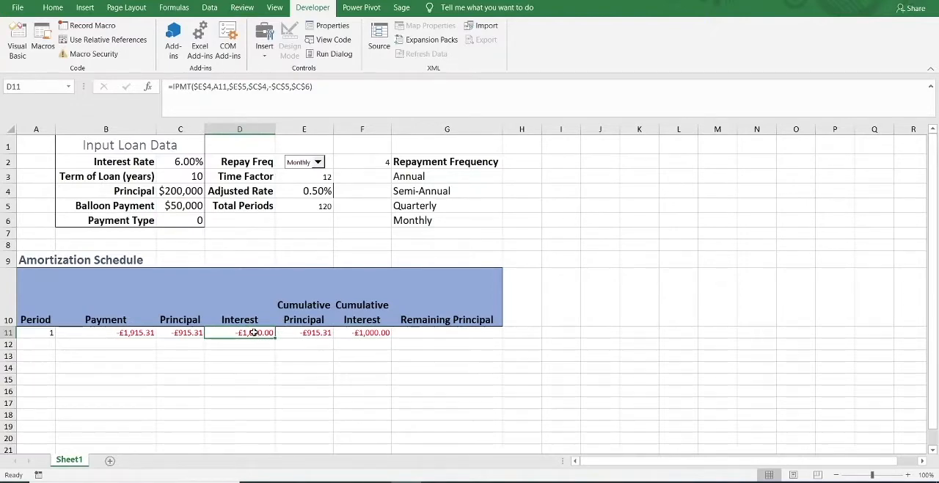
Enter the formula =C4+E11 in Remaining Principal cell G11, and check it against the principal in C4.
left_click(415, 336)
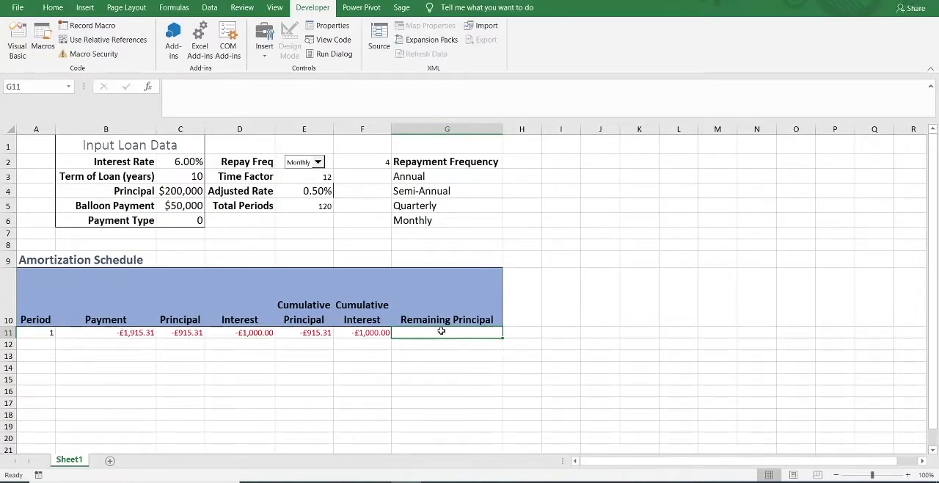
type("=")
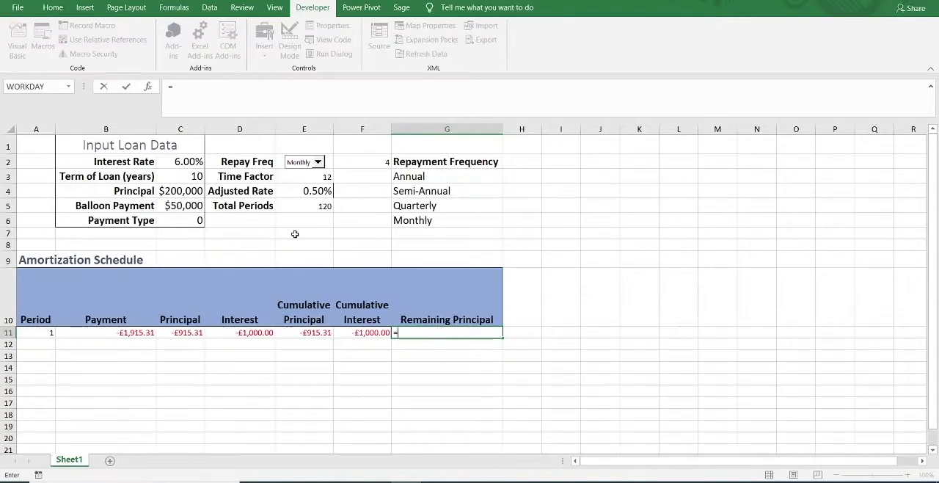
left_click(180, 190)
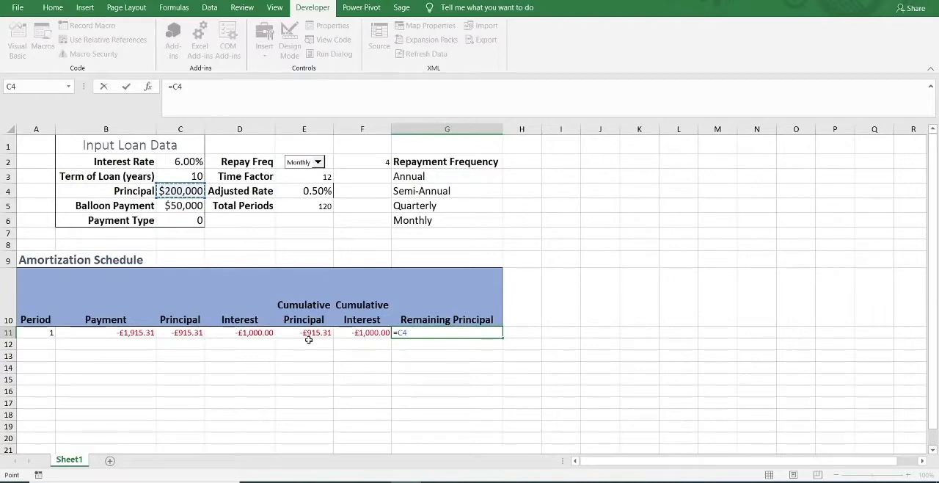
type("+")
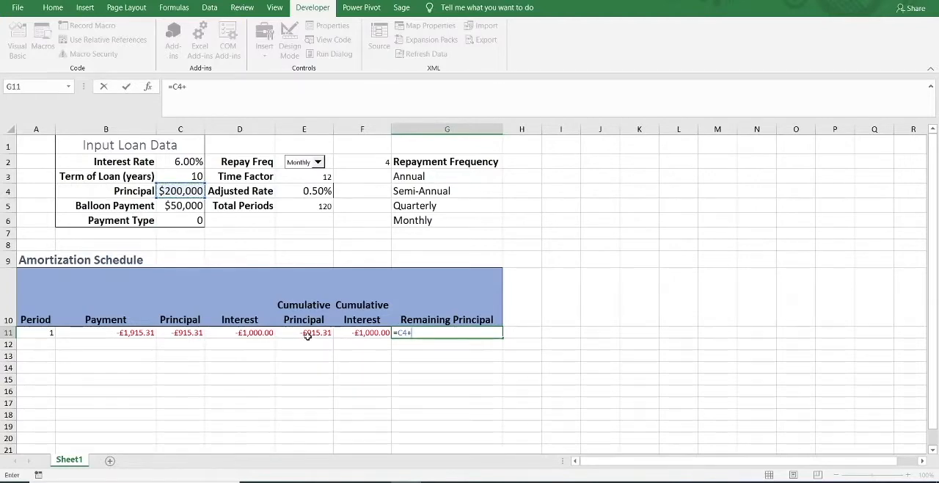
left_click(307, 333)
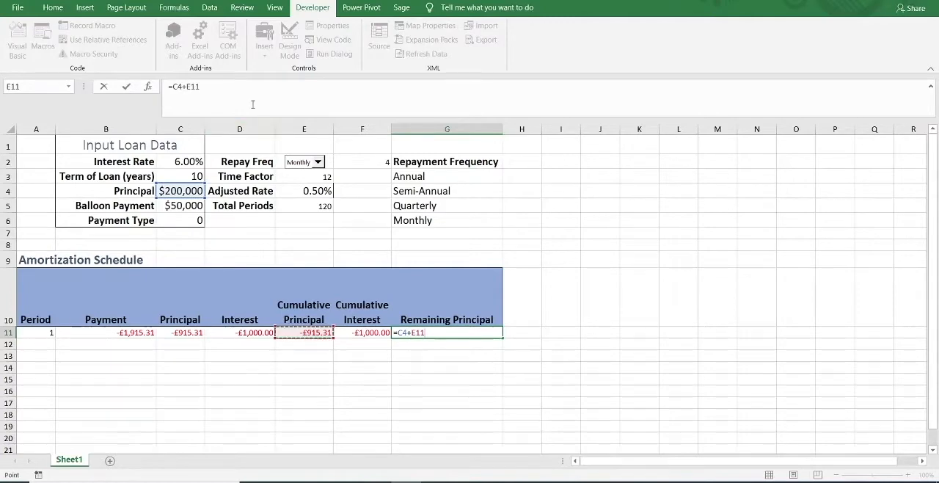
key("Return")
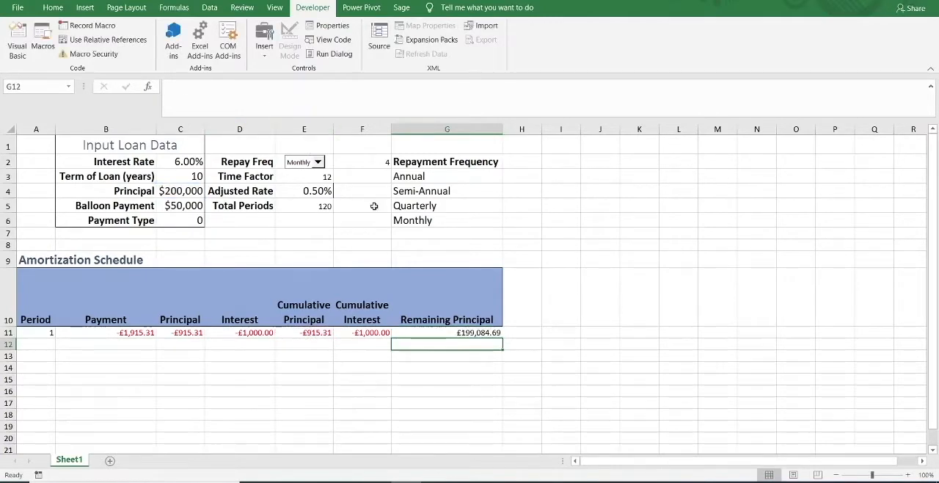
left_click(467, 332)
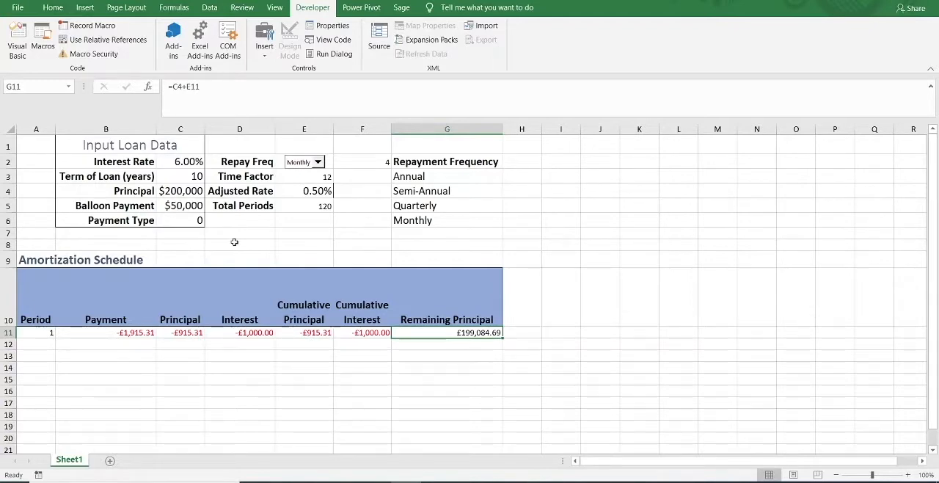
left_click(189, 192)
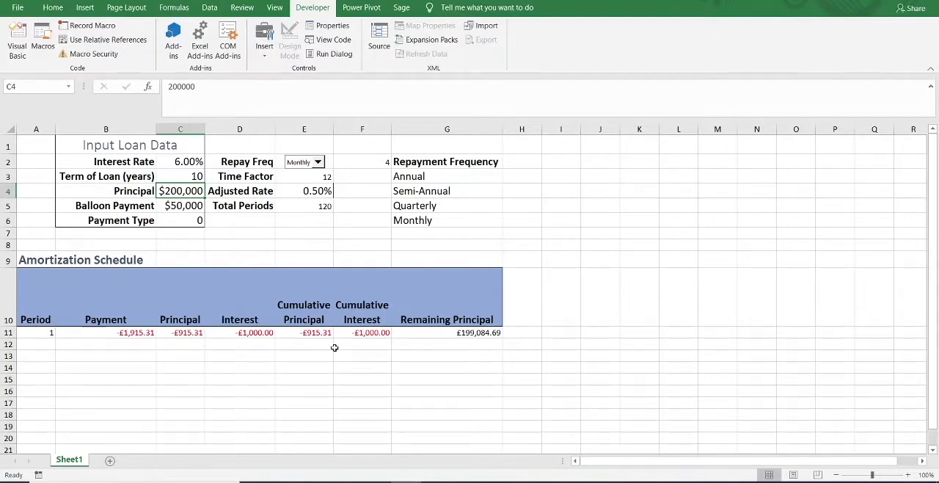
Start an IF formula in Period cell A12 with the logical test A11<E5, comparing the previous period with Total Periods.
left_click(40, 343)
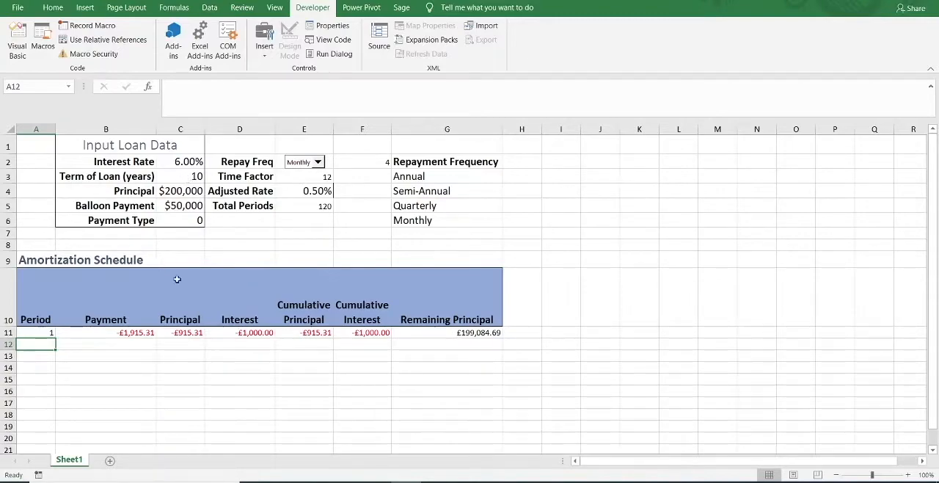
scroll(165, 372, "down", 1)
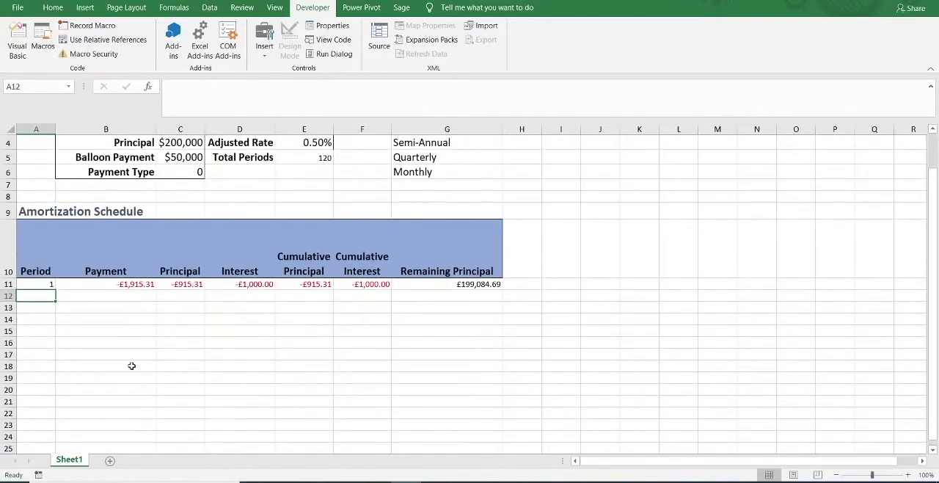
scroll(132, 367, "down", 1)
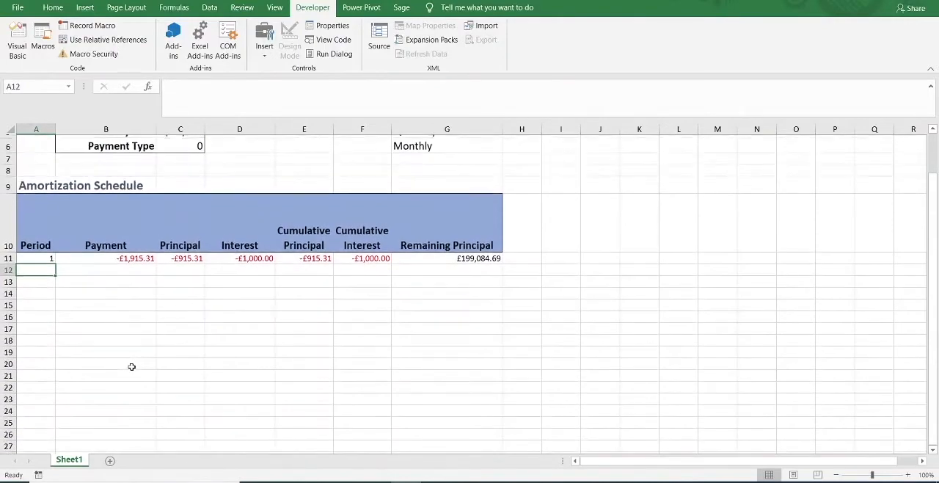
scroll(132, 367, "up", 1)
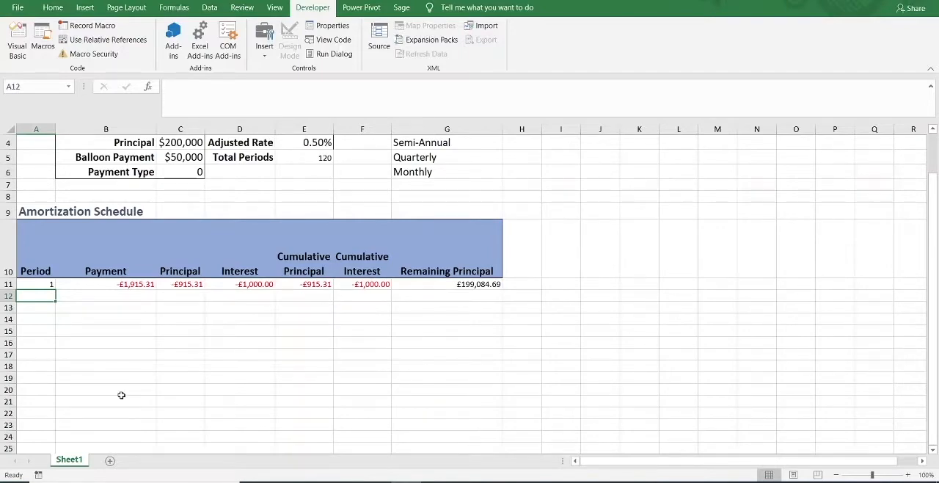
scroll(121, 395, "up", 1)
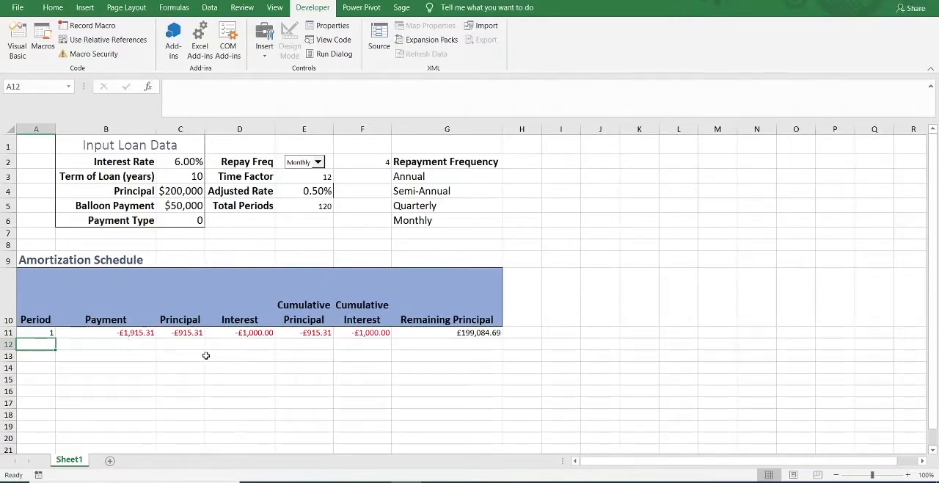
type("=i")
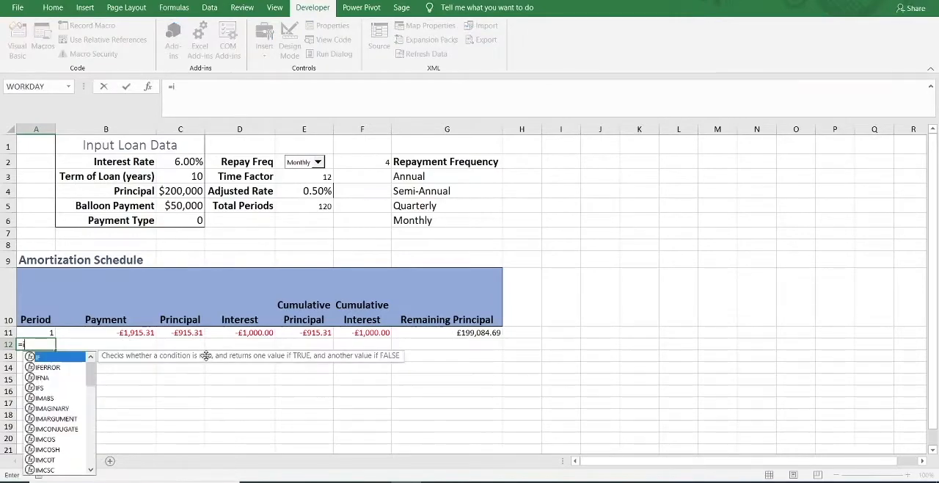
type("f")
key("Tab")
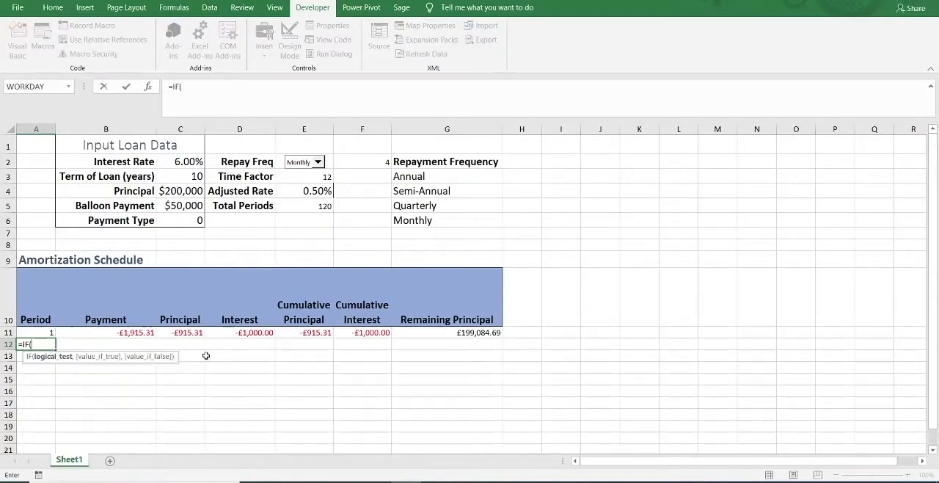
left_click(42, 332)
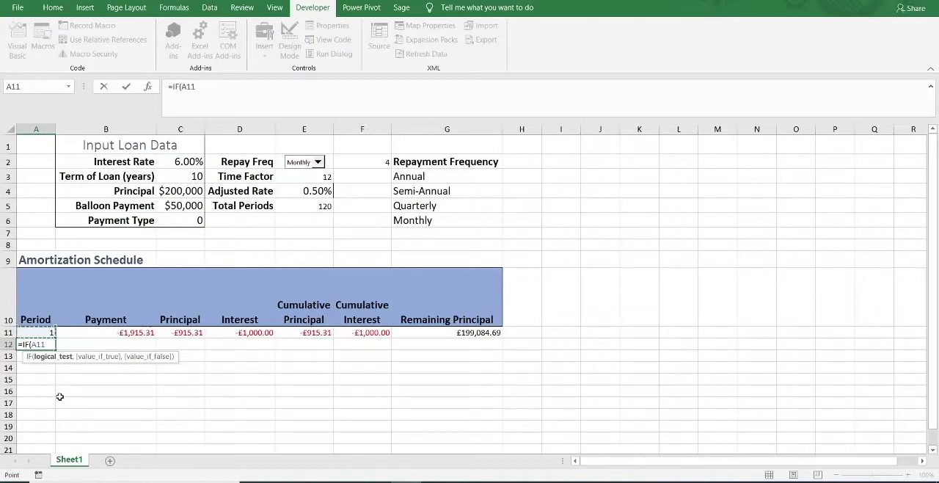
type("<")
left_click(324, 207)
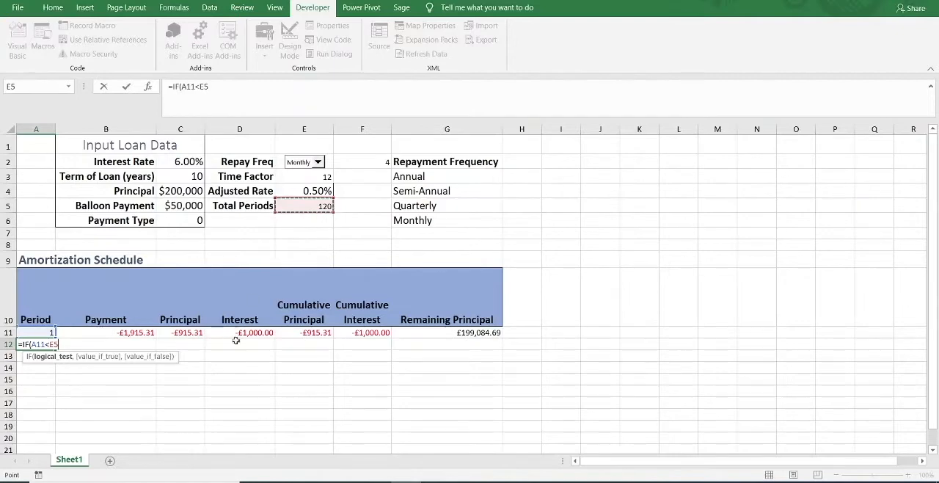
Complete the IF formula in A12 with A11+1 as the true value and an empty string "" as the false value.
type(",")
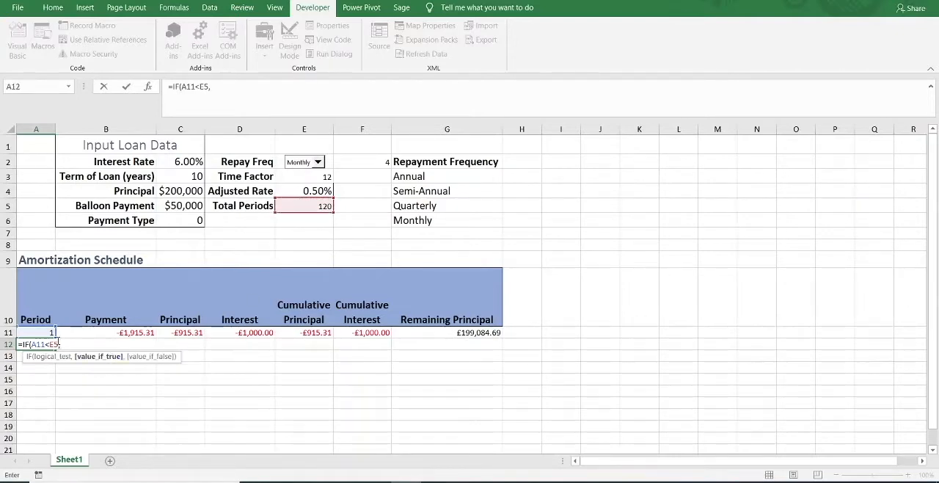
left_click(37, 332)
type("+1")
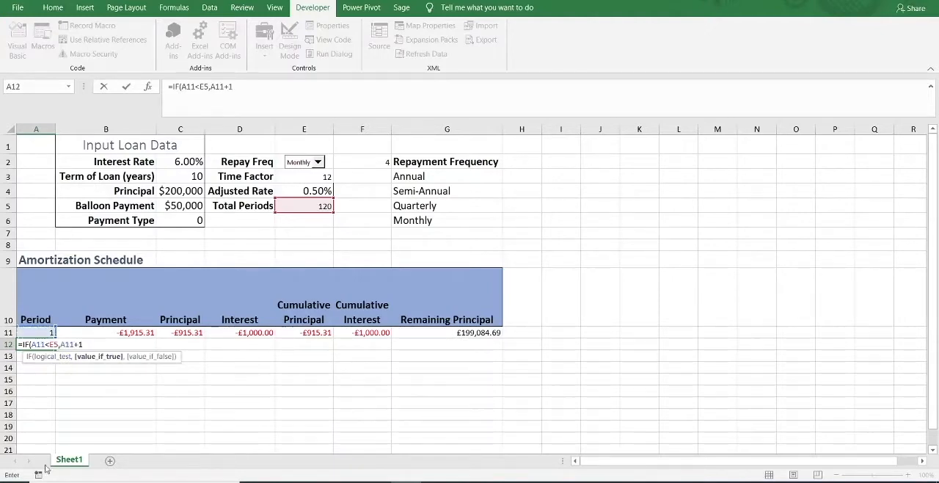
type(",")
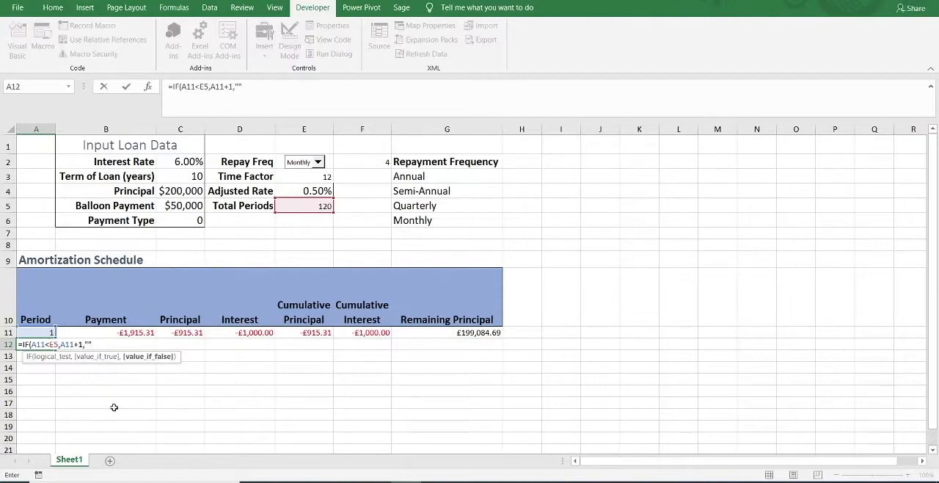
type(")")
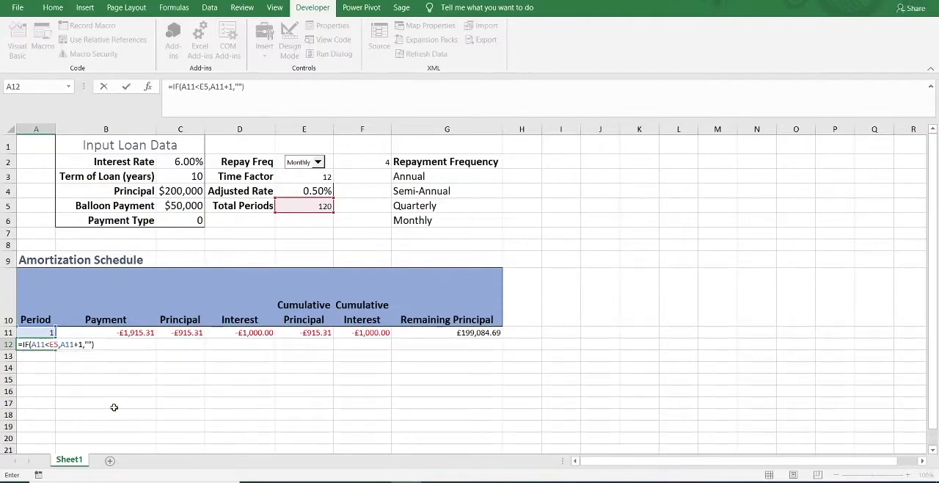
key("ctrl+Return")
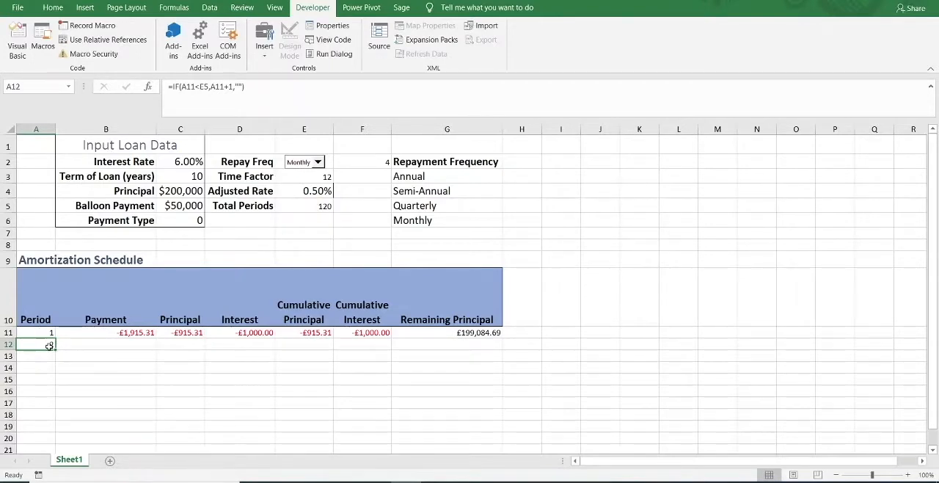
Write the fragment =IF(A12<>"", in Payment cell B12, copy it for reuse, and discard the cell entry.
left_click(87, 344)
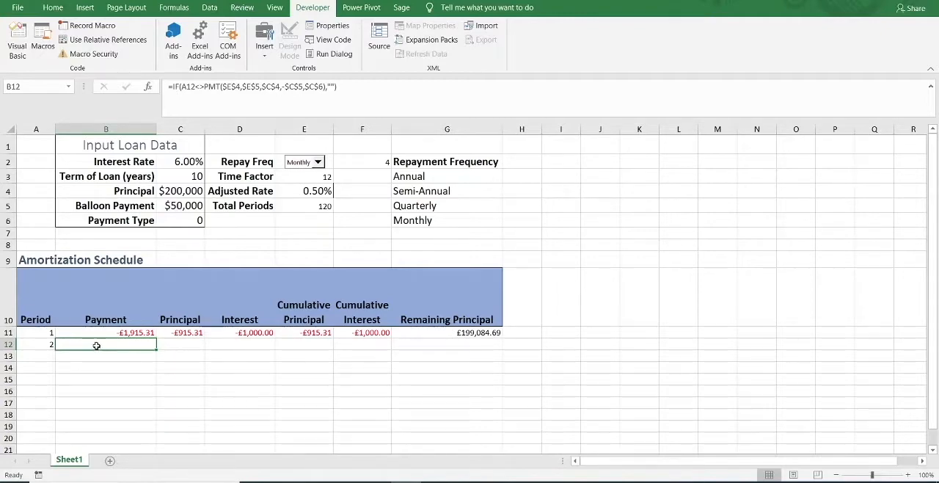
left_click(39, 345)
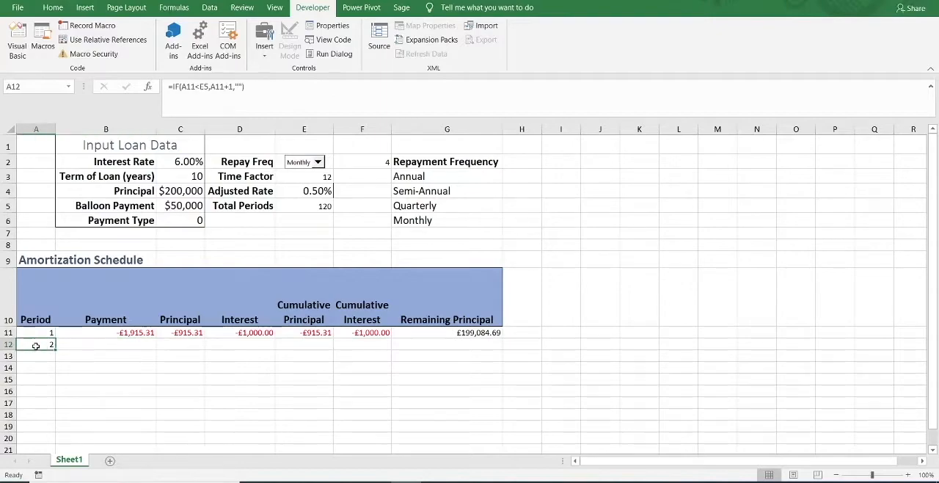
left_click(105, 348)
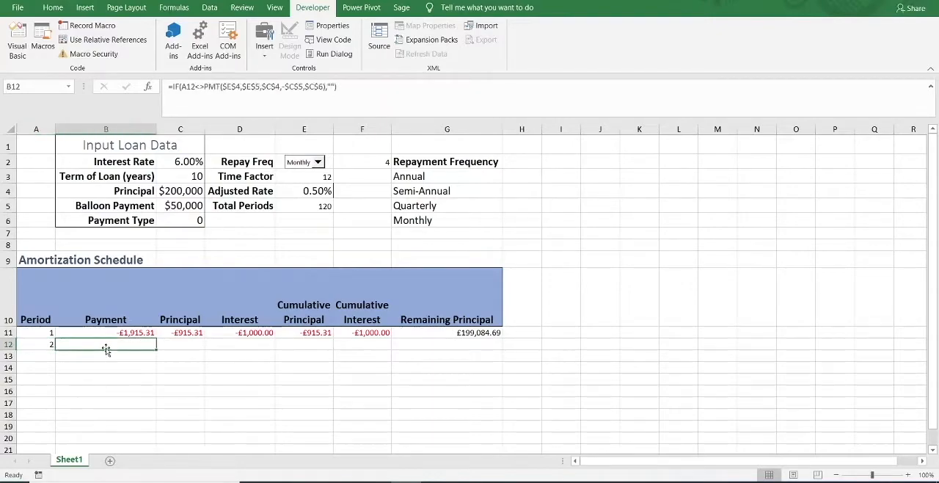
type("=if")
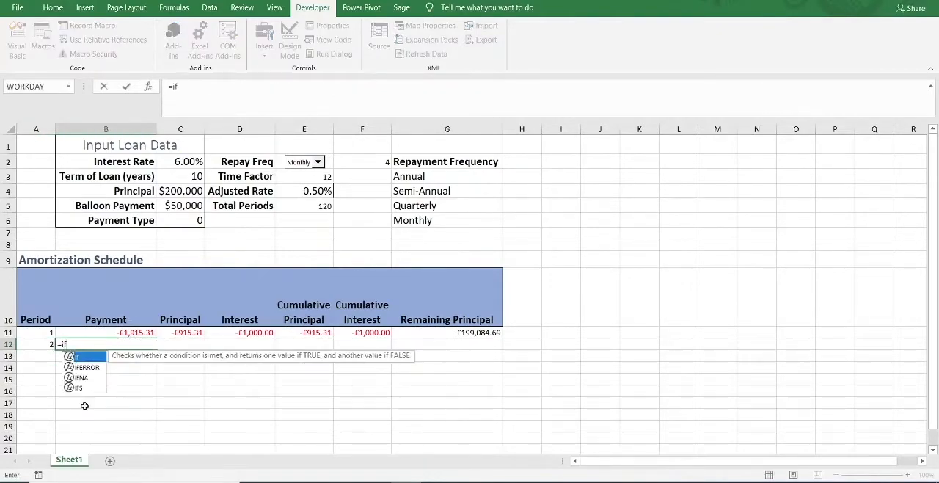
key("Tab")
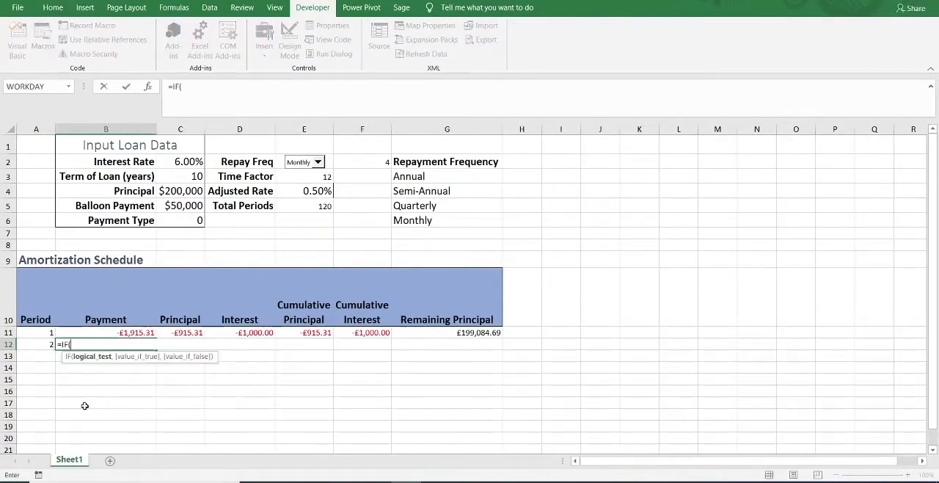
left_click(31, 343)
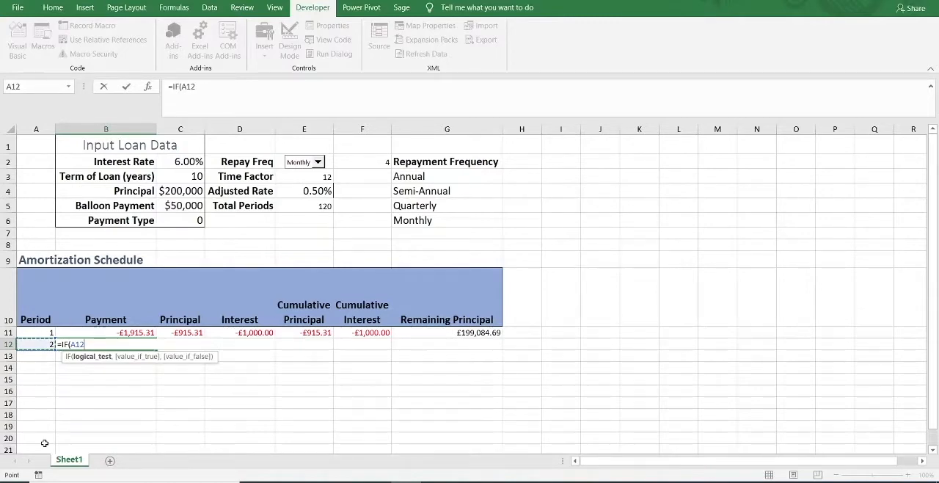
type("<> ")
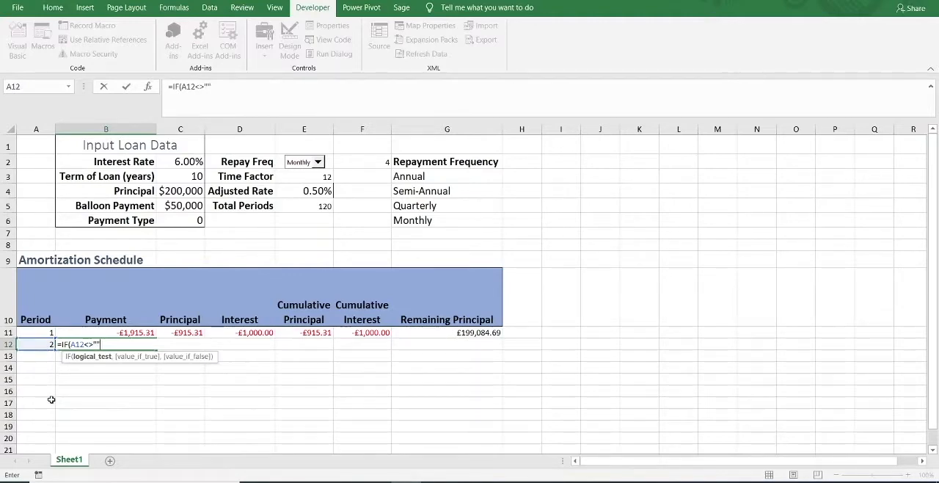
type("\"\",")
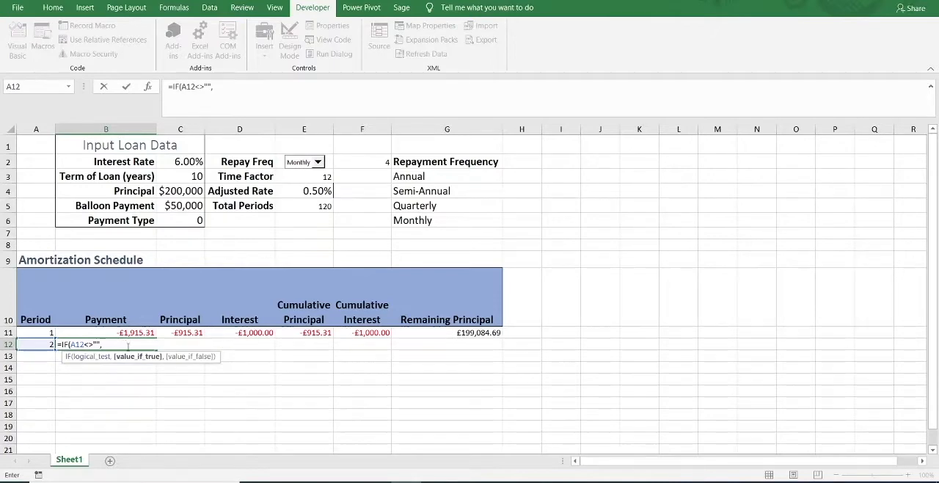
left_click_drag(110, 343, 60, 339)
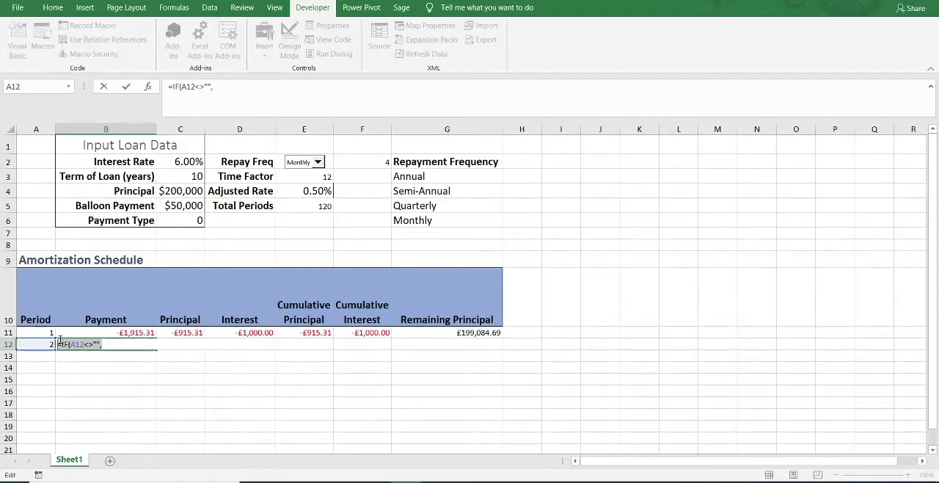
key("Escape")
Copy the Payment formula from B11 down to B12 and prefix its PMT function with =IF(A12<>"",.
left_click(109, 331)
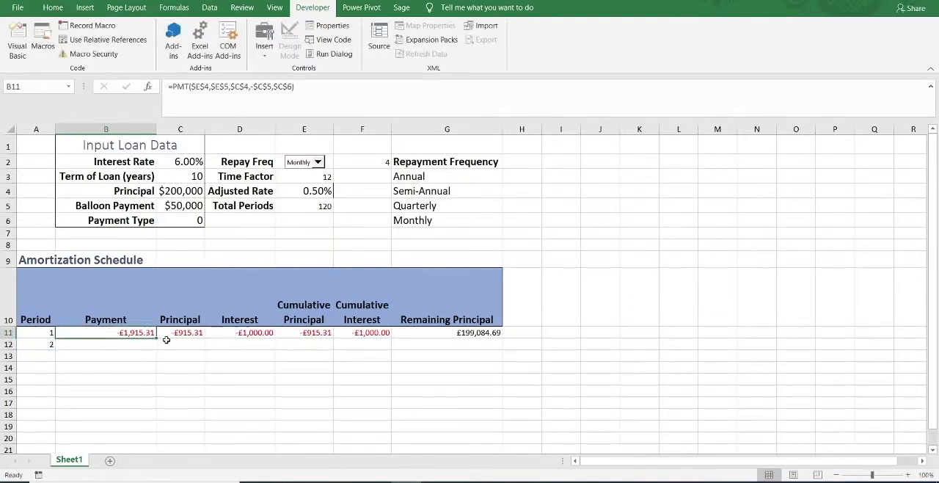
left_click_drag(157, 338, 155, 349)
left_click(134, 345)
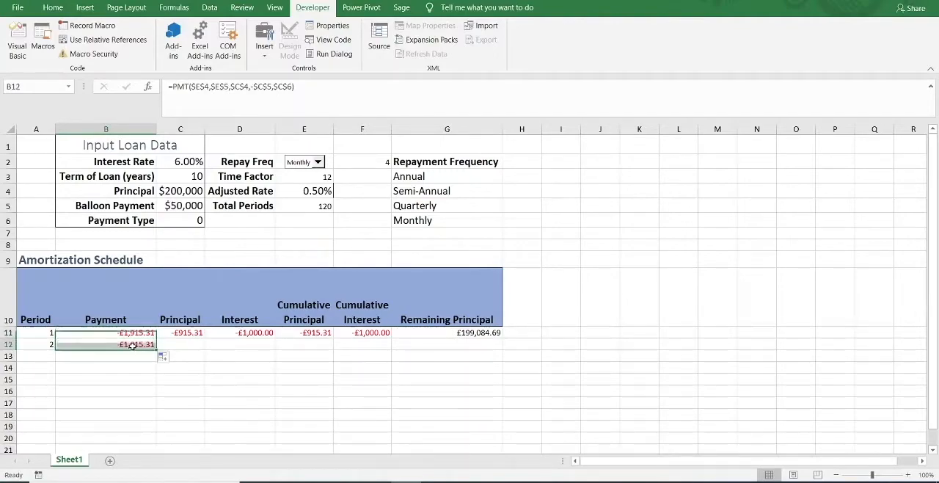
left_click(179, 85)
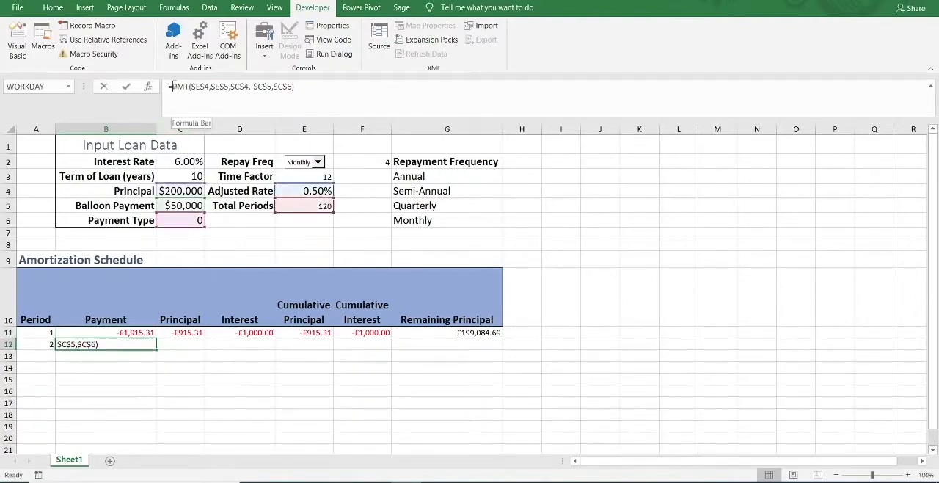
type("=IF(A12<>\"\",")
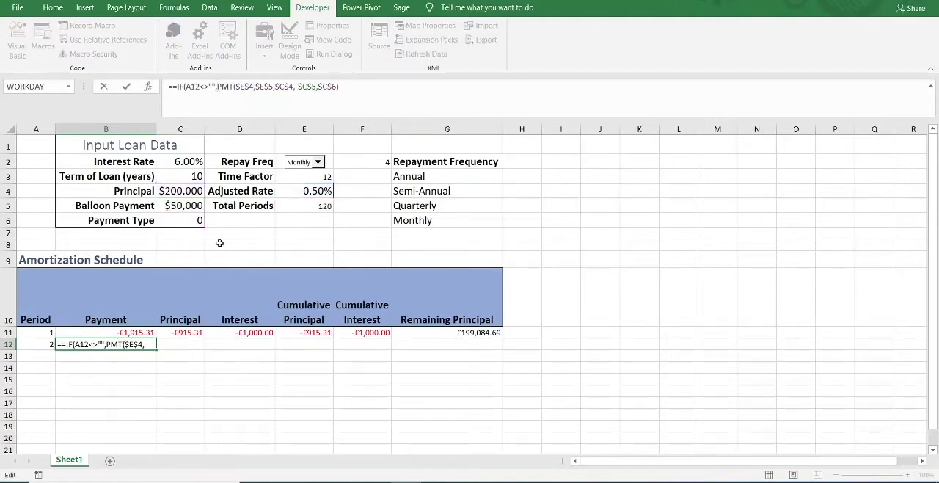
left_click(174, 87)
key("BackSpace")
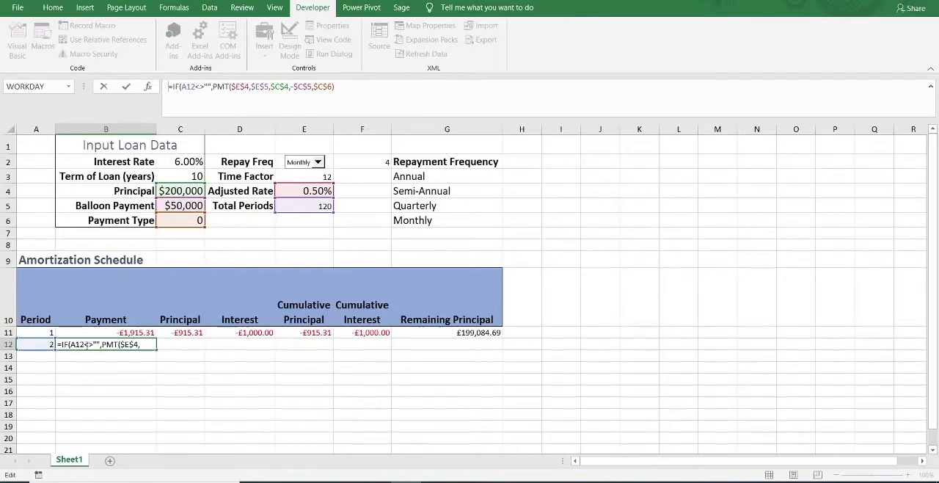
Complete the IF formula in Payment cell B12 with an empty string "" as the false value.
left_click(350, 91)
type(",")
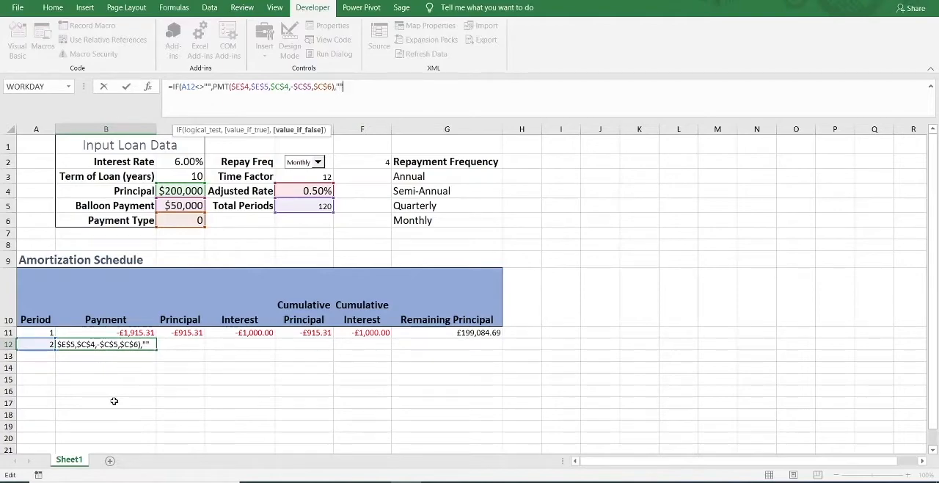
type(")")
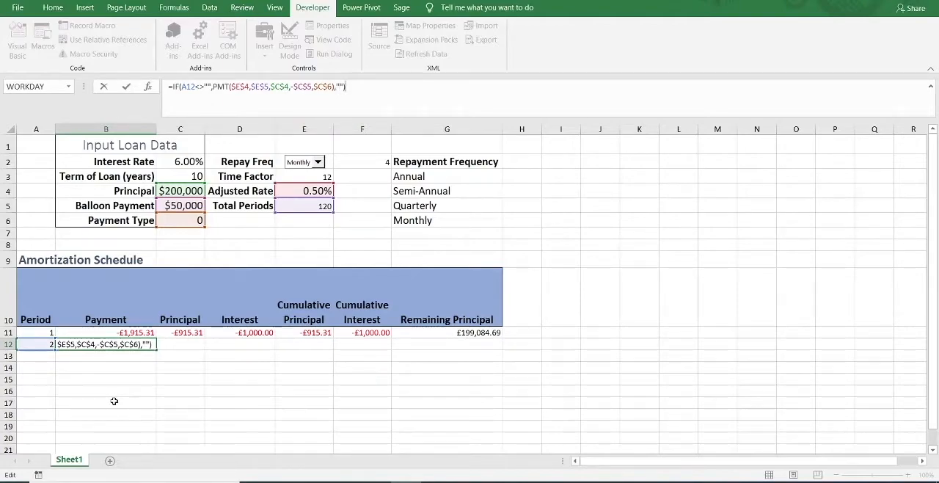
key("ctrl+Return")
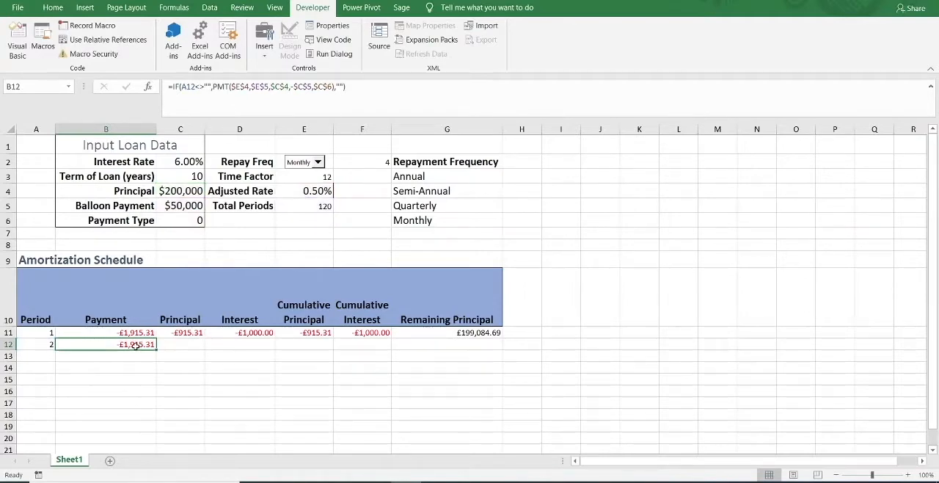
Copy the Principal formula from C11 down to C12 and check that its period argument refers to A12.
left_click(180, 335)
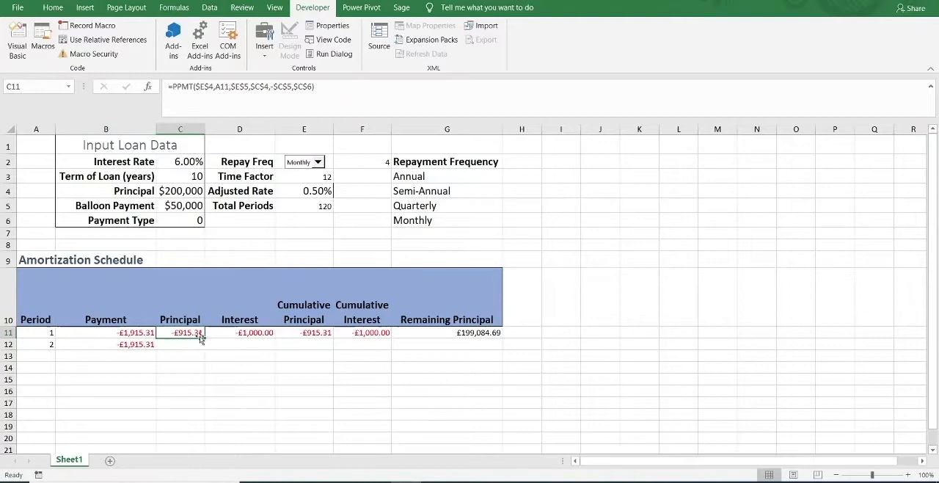
left_click(133, 345)
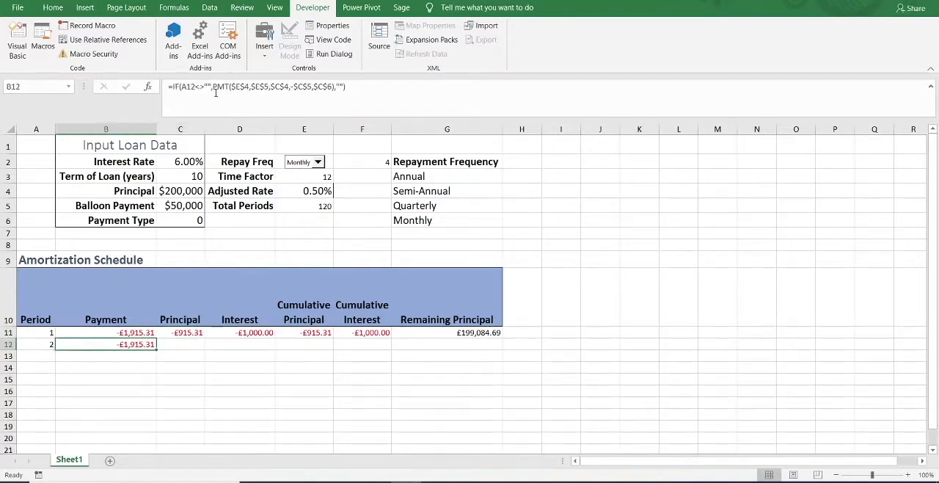
left_click(189, 334)
left_click_drag(204, 339, 202, 348)
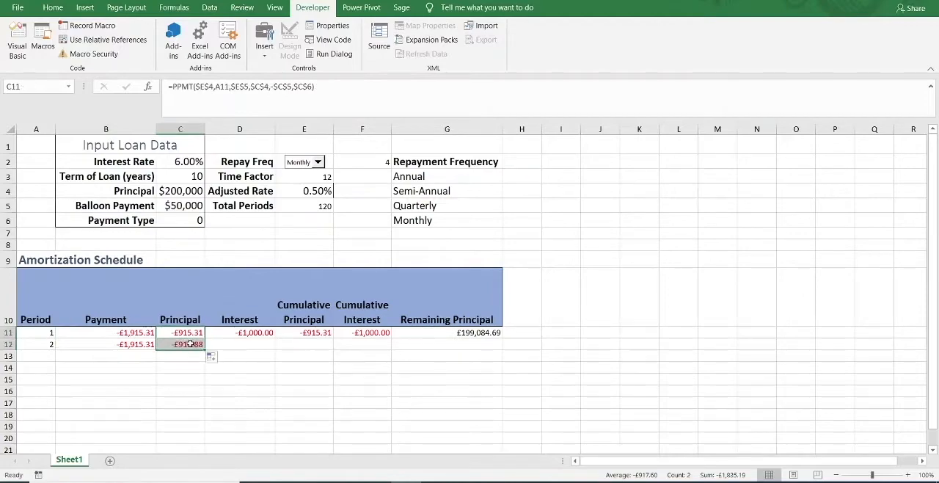
left_click(189, 344)
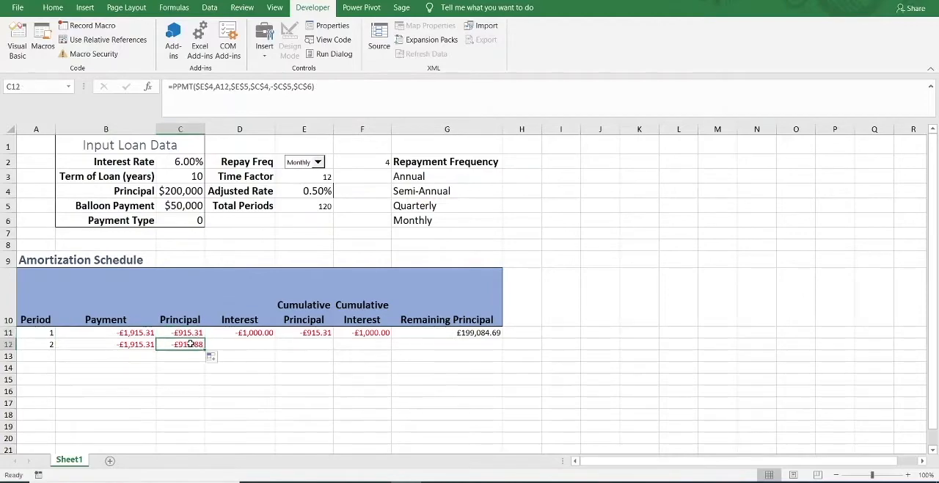
left_click(226, 86)
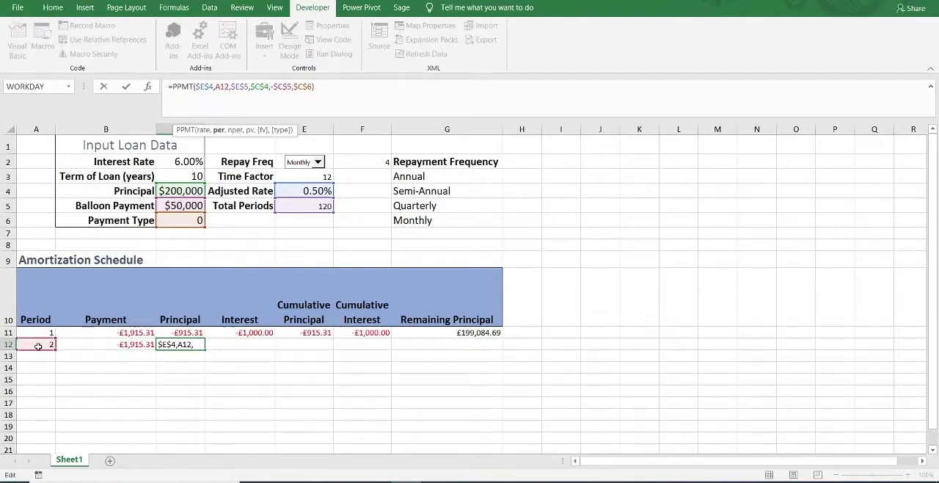
key("ctrl+Return")
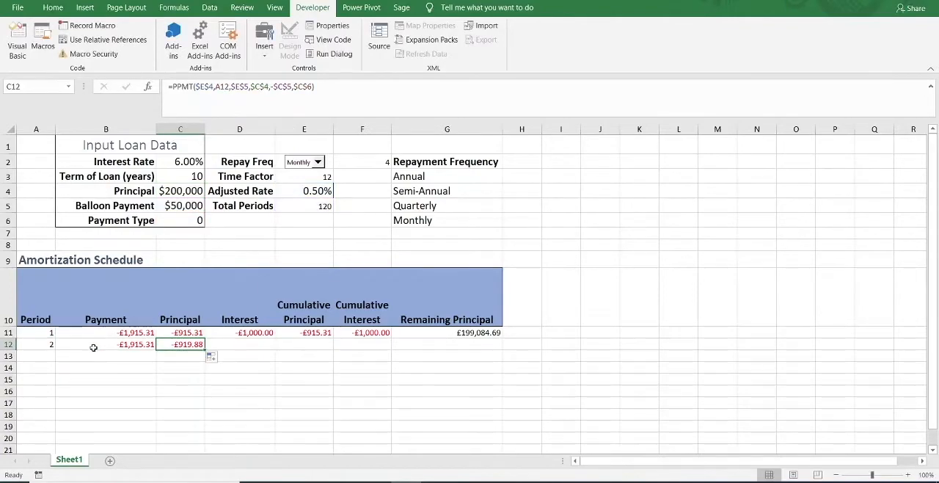
Wrap the PPMT formula in Principal cell C12 in an IF with the test A12<>"" and "" as the false value.
left_click(192, 87)
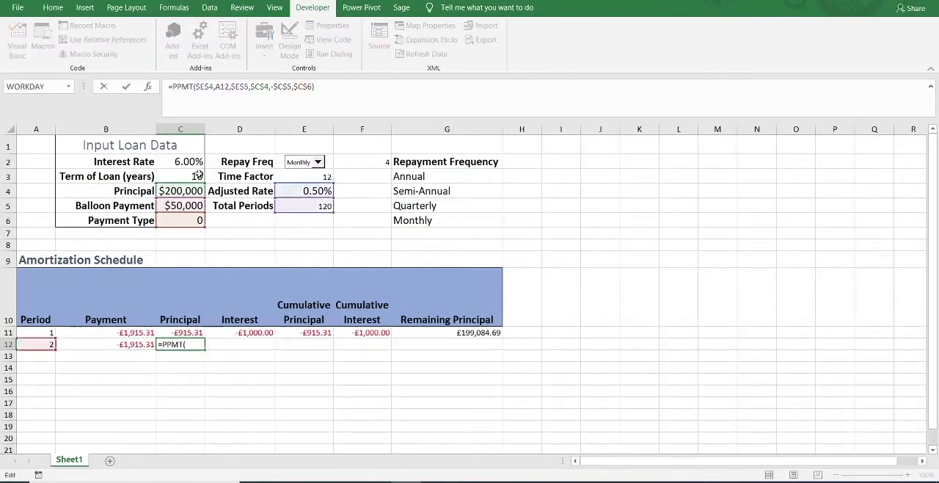
type("=IF(A12<>\"\",")
left_click(171, 86)
key("BackSpace")
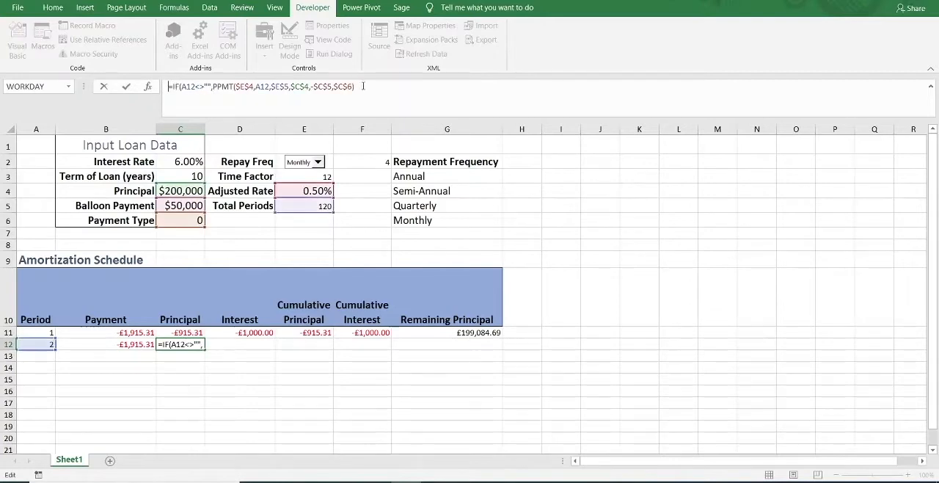
left_click(364, 87)
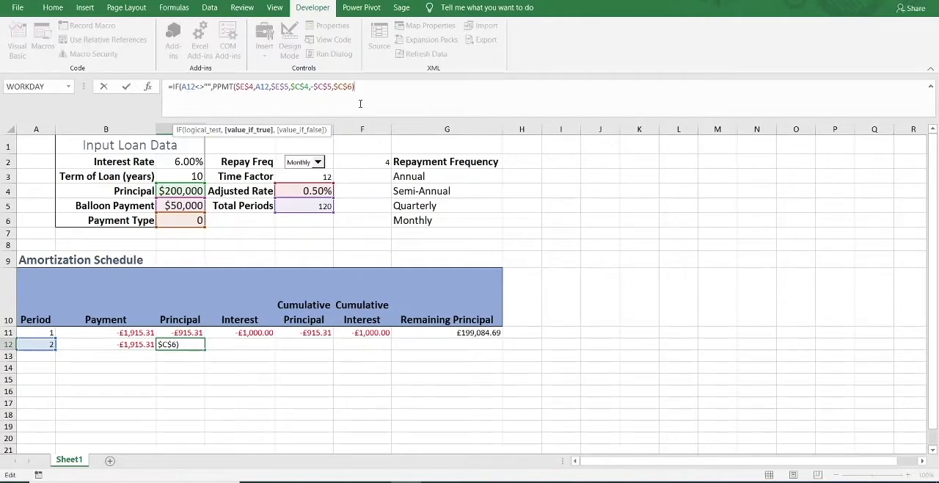
type(",")
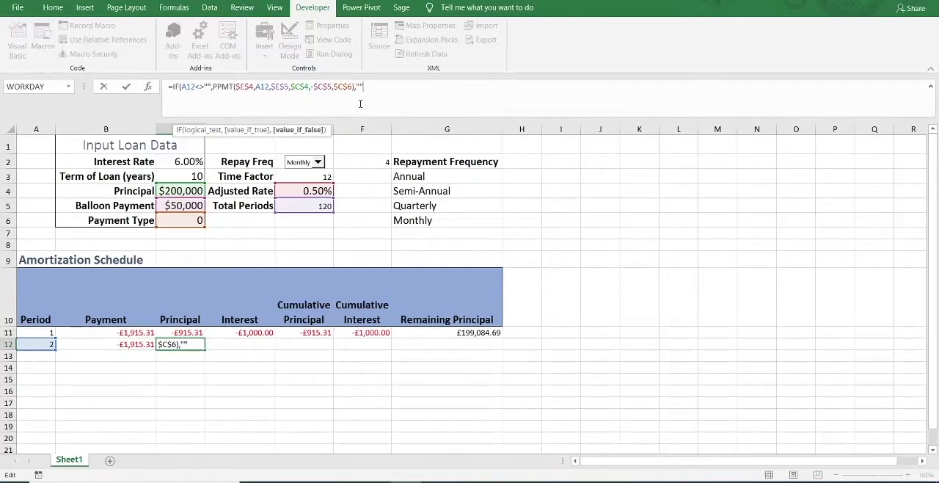
type(")")
key("ctrl+Return")
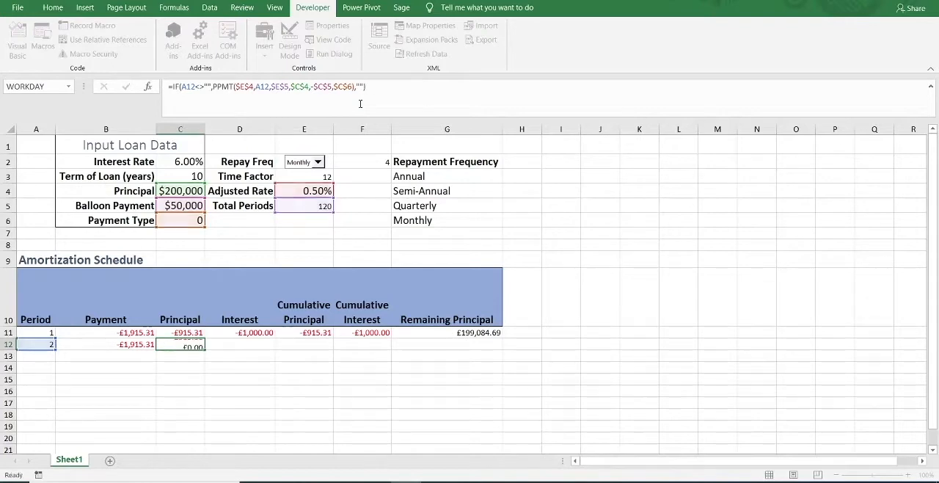
Copy the Interest formula from D11 down to D12 and inspect the period argument of its IPMT function.
left_click(237, 335)
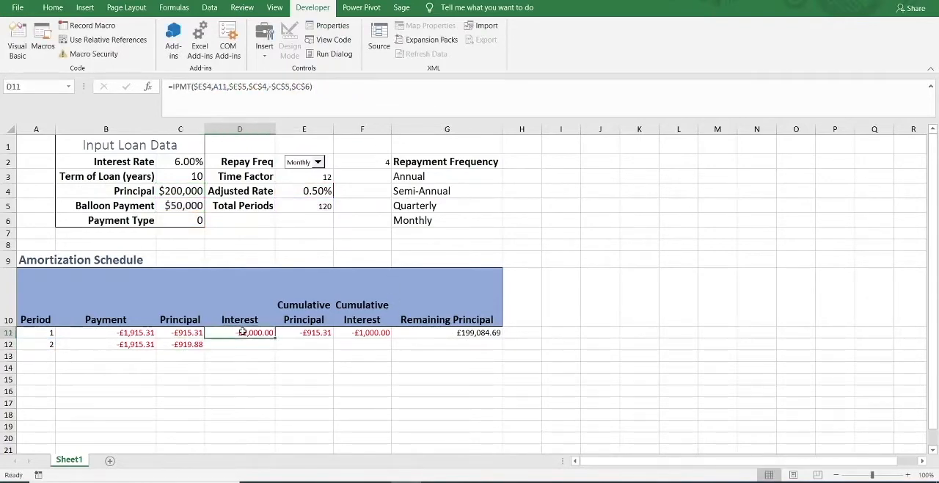
left_click_drag(275, 337, 277, 350)
left_click(258, 344)
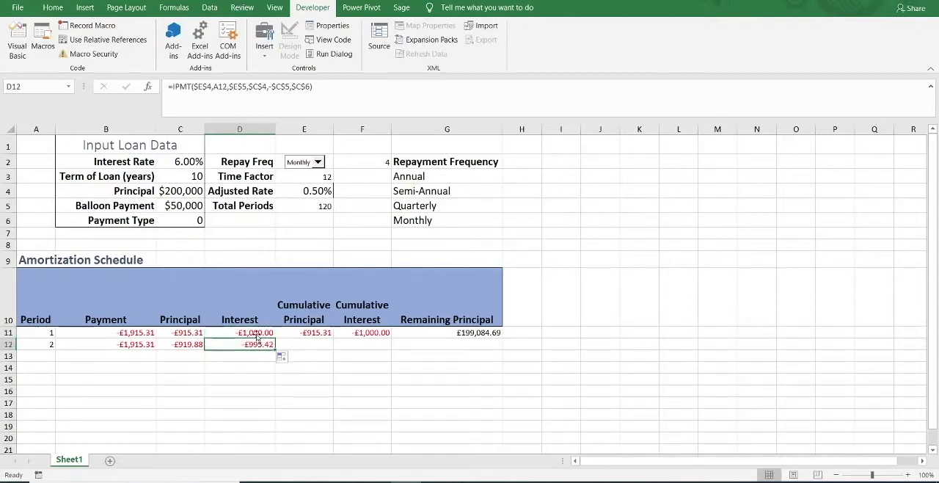
left_click(225, 87)
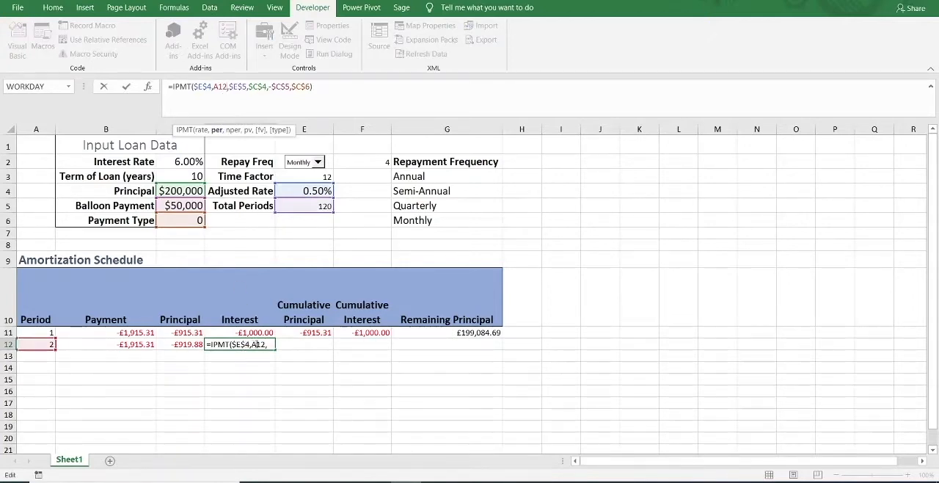
Wrap the IPMT formula in D12 in an IF testing A12<>"" with "" as the false value, and check the sum of C12:D12 against the payment.
left_click(170, 86)
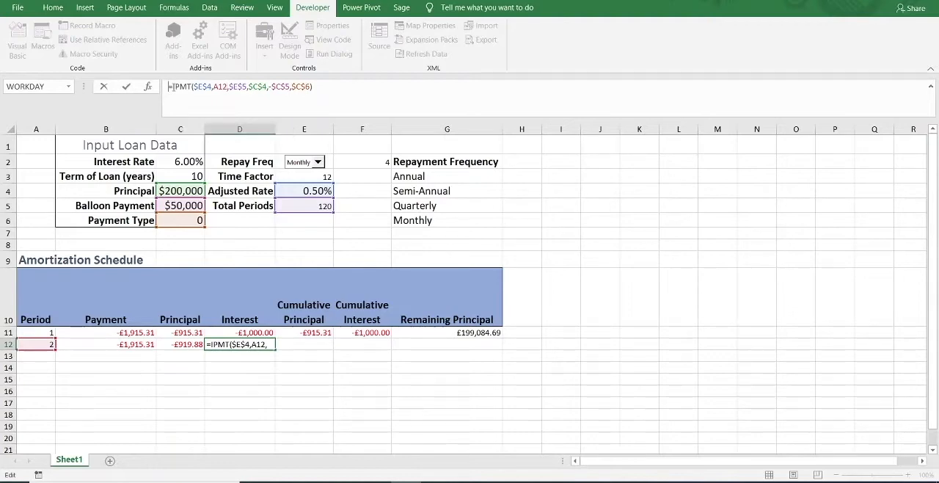
type("IF(A12<>\"\",")
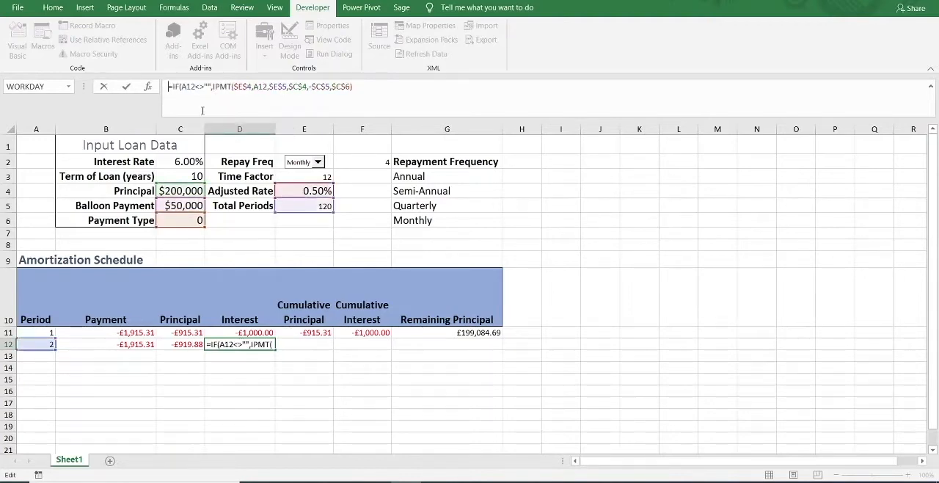
left_click(387, 87)
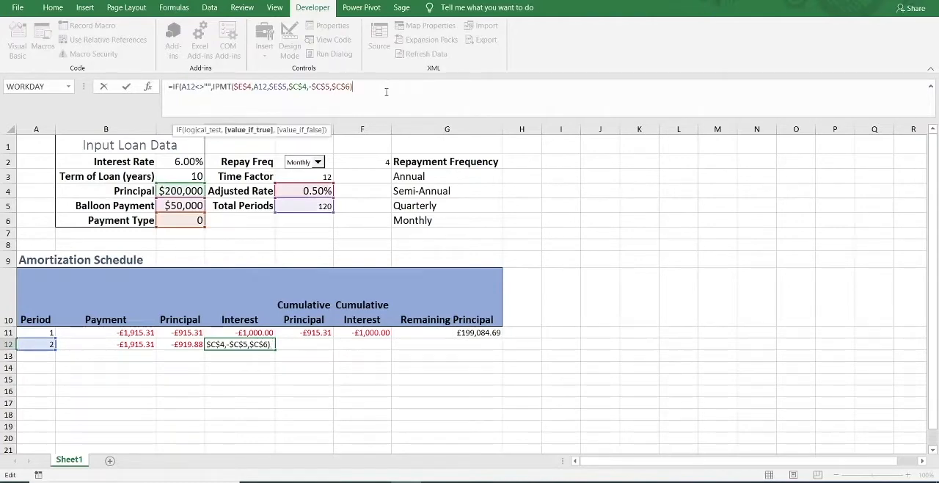
type(",")
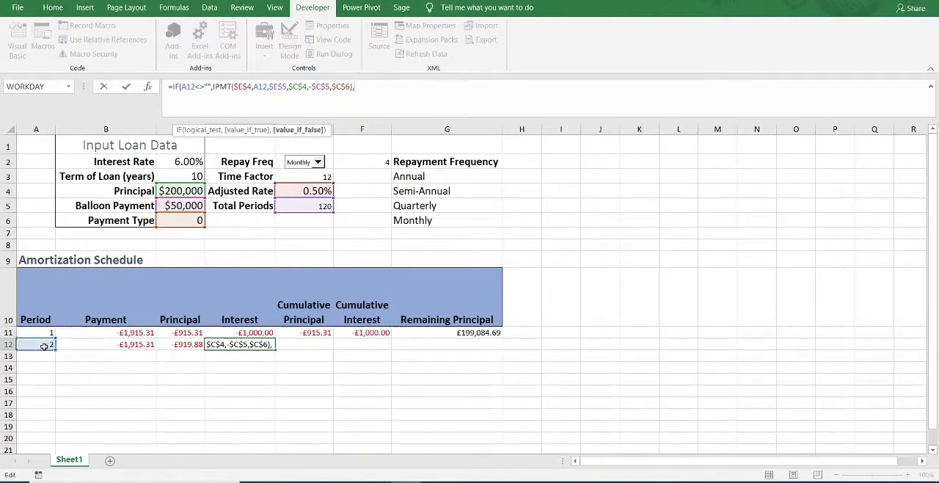
left_click(210, 87)
type(",\"\"")
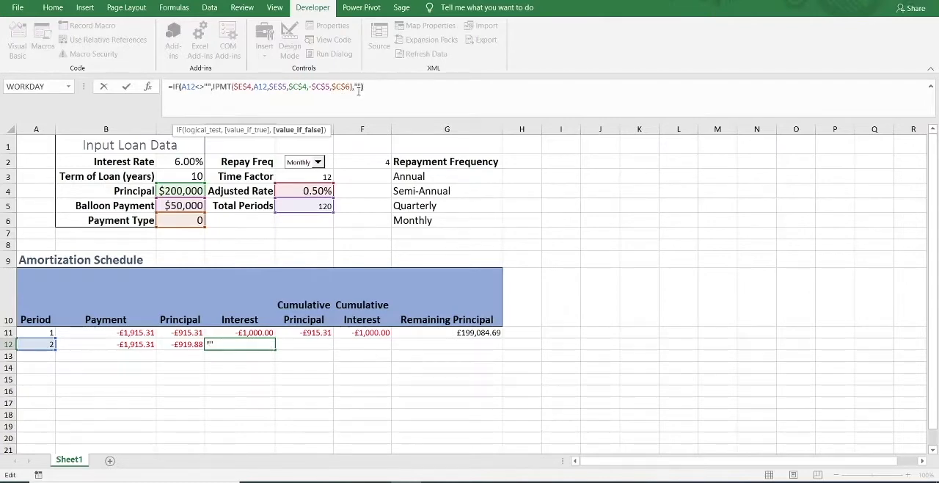
type(")")
key("ctrl+Return")
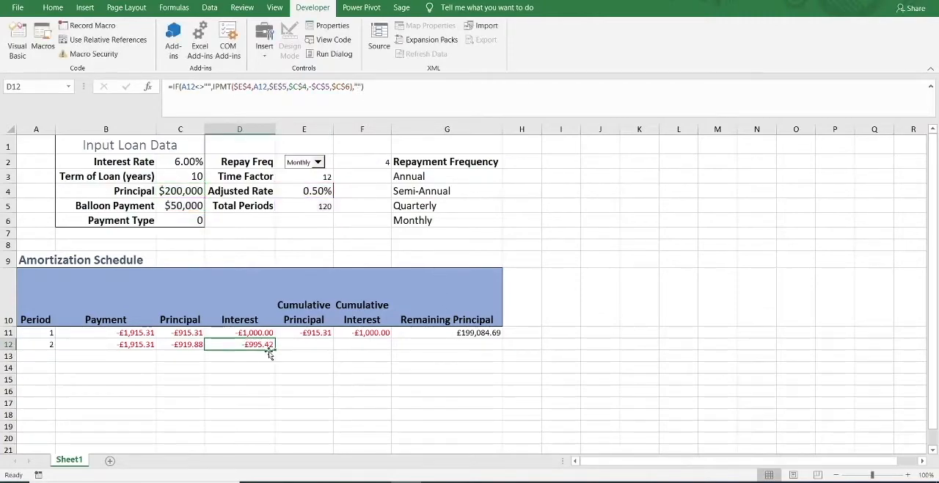
left_click_drag(264, 345, 184, 346)
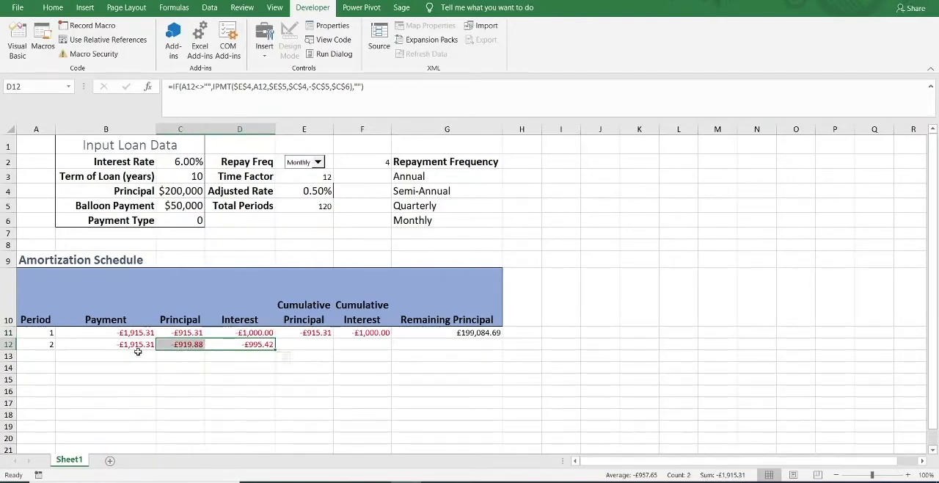
Copy the Cumulative Principal SUM formula from E11 down to E12 and compare the summed ranges of both cells.
left_click(314, 344)
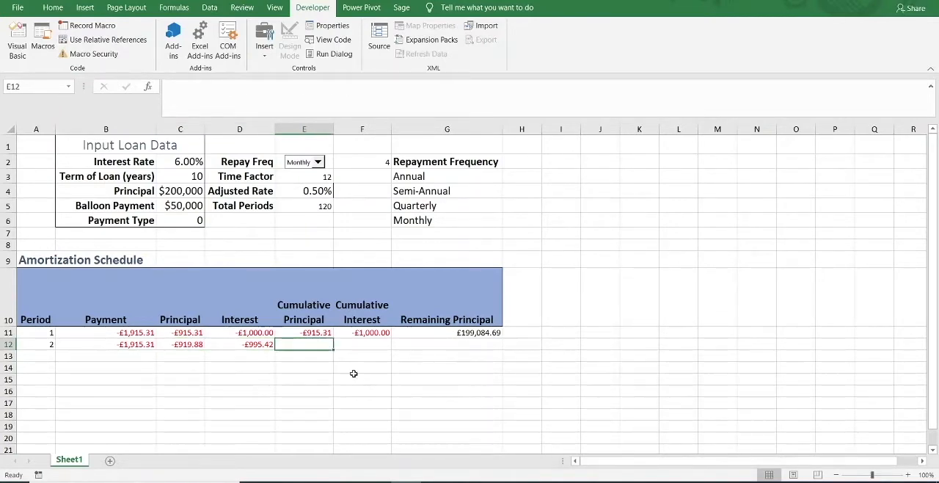
left_click(314, 333)
left_click_drag(332, 335, 323, 352)
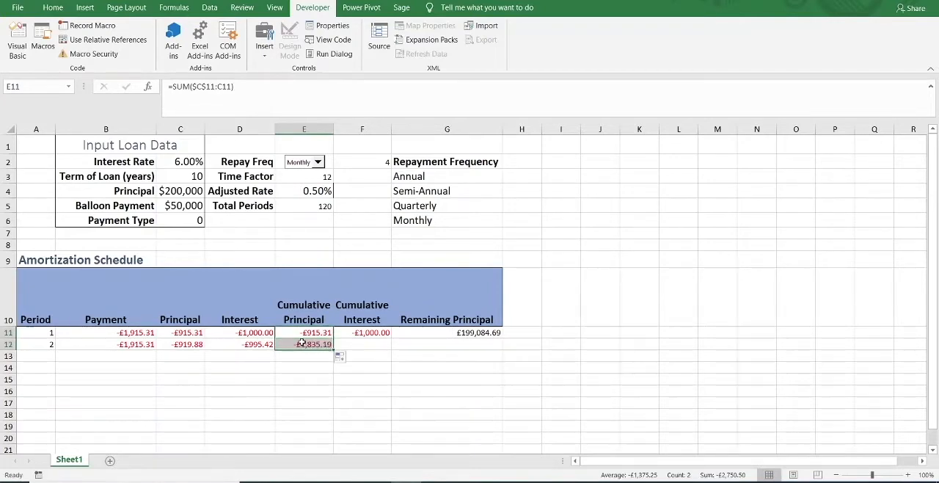
left_click(309, 344)
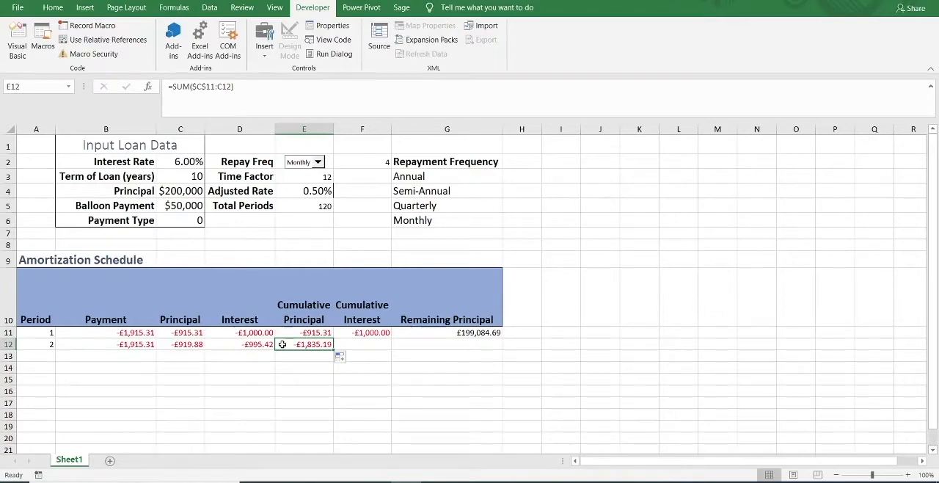
double_click(299, 344)
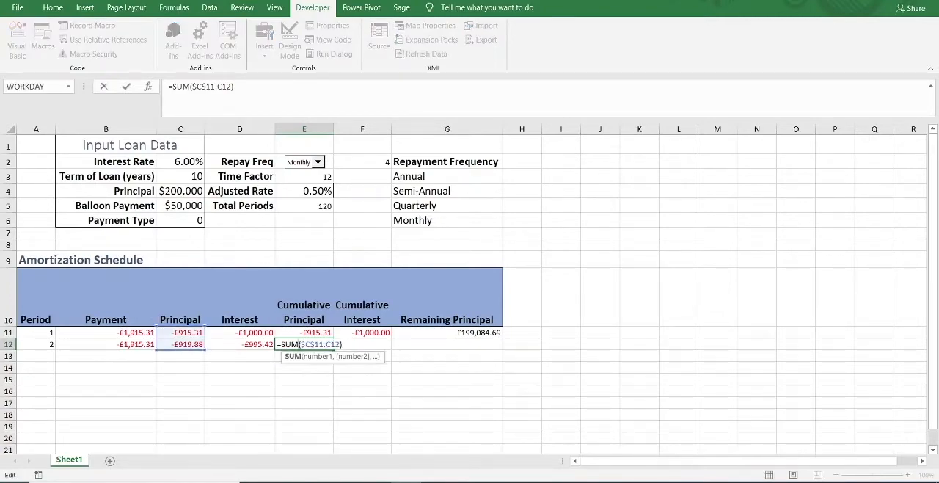
key("ctrl+Return")
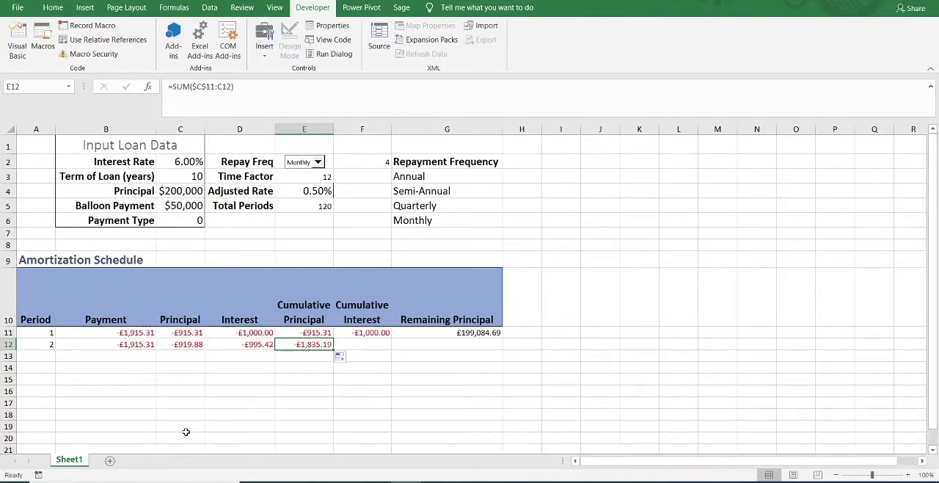
left_click(300, 332)
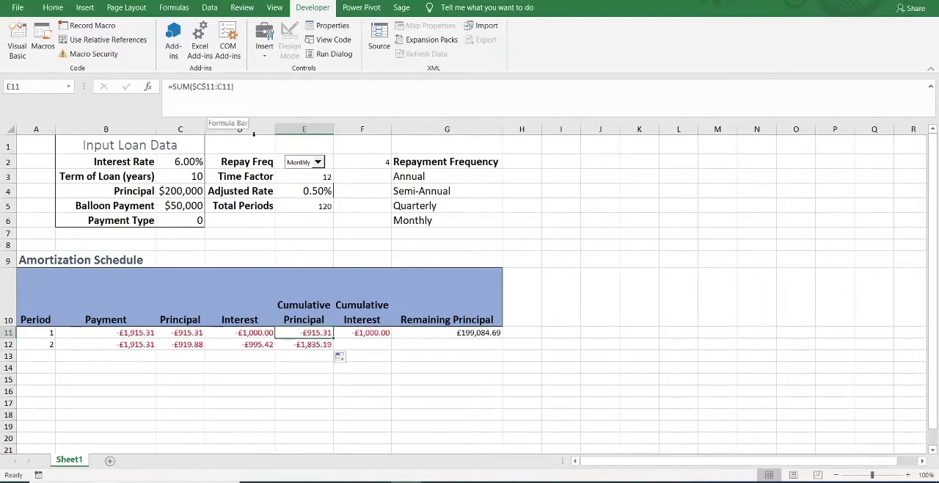
Wrap the SUM formula in Cumulative Principal cell E12 in an IF testing A12<>"" with "" as the false value, and check it against C11:C12.
left_click(324, 345)
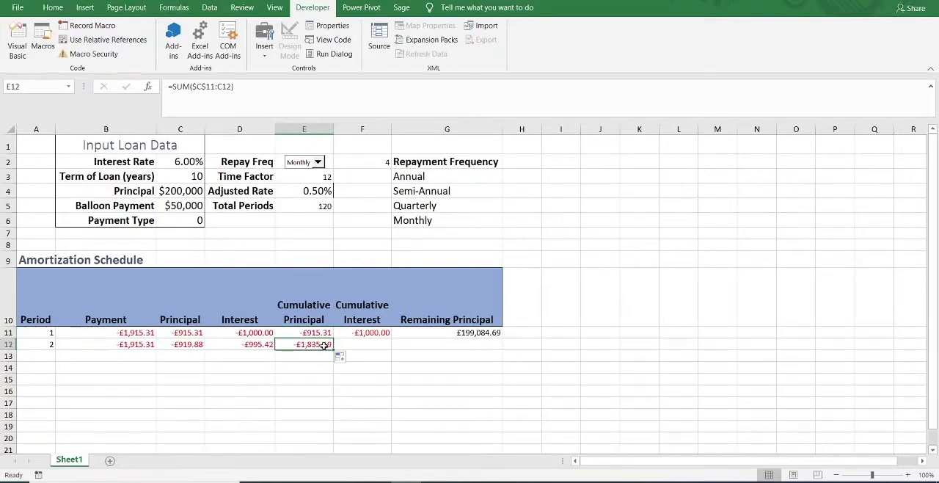
double_click(323, 345)
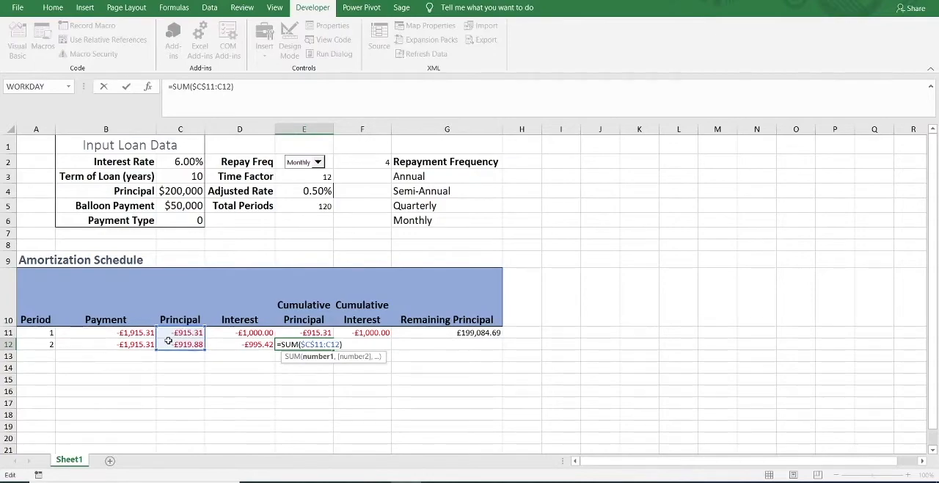
key("ctrl+Return")
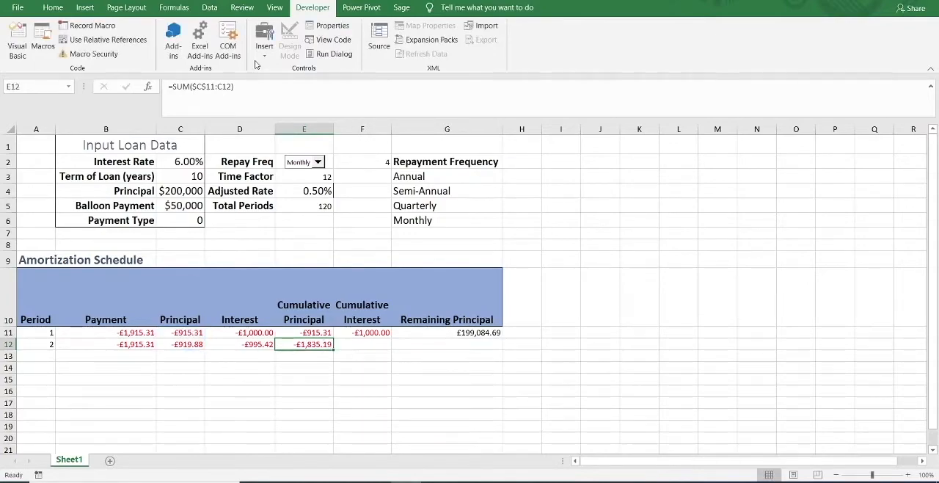
left_click(170, 85)
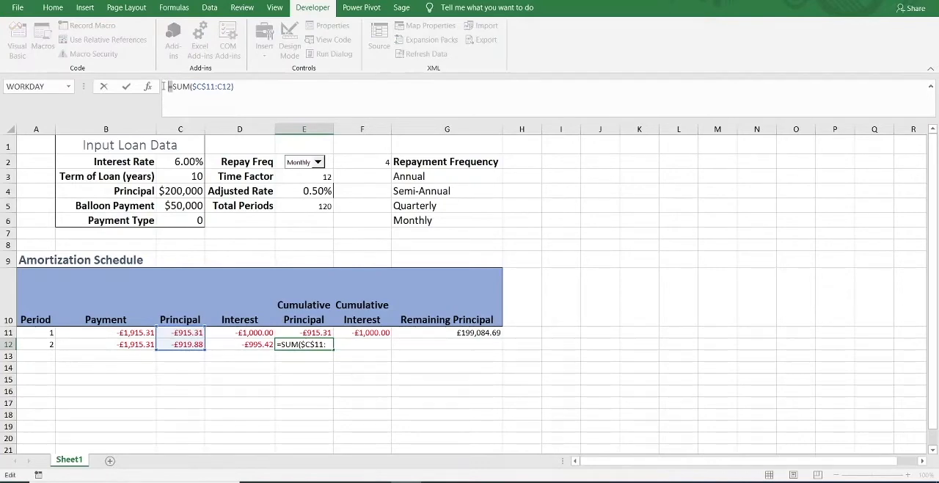
type("IF(A12<>\"\",")
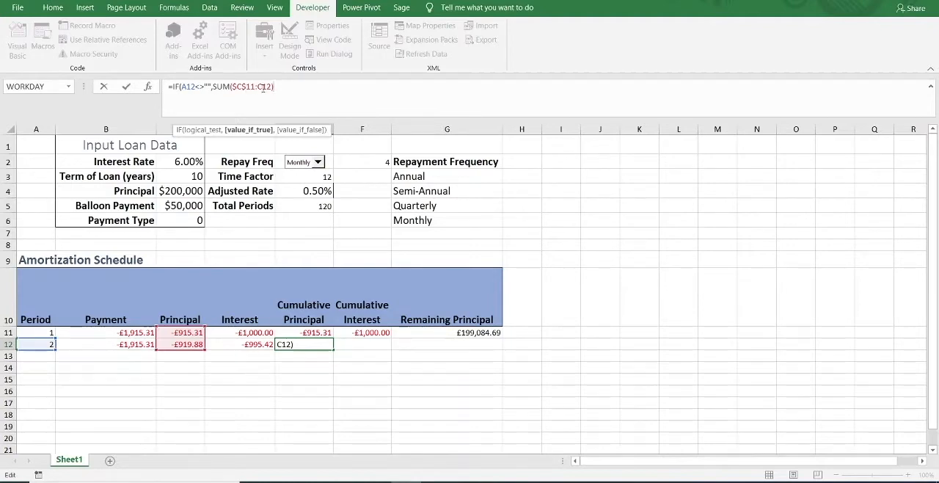
type(",")
type("\"\")")
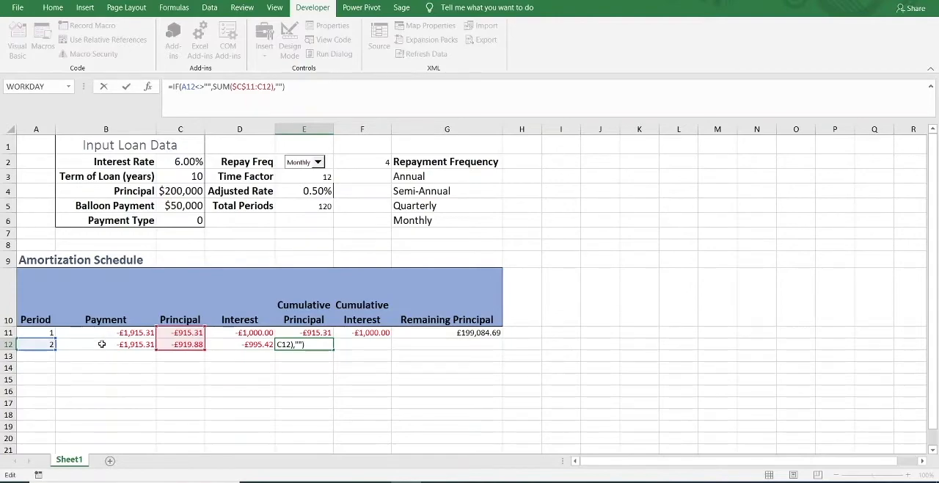
key("ctrl+Return")
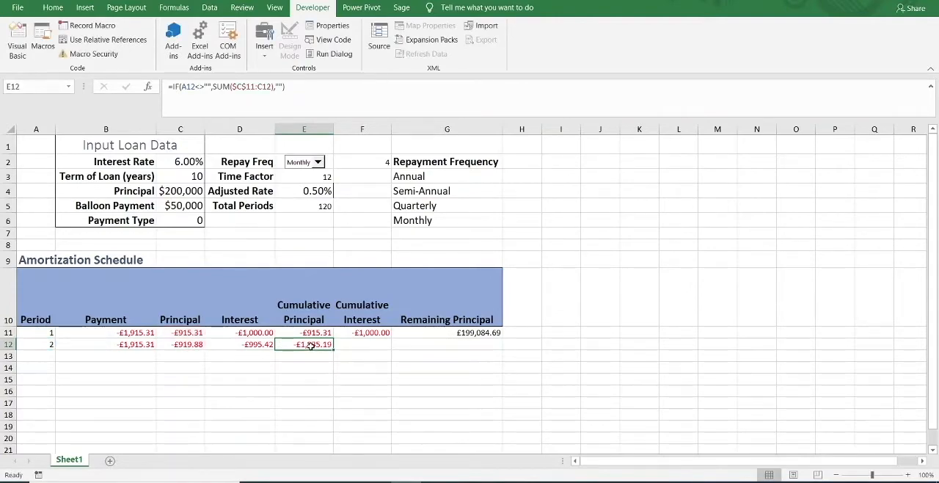
left_click(191, 333)
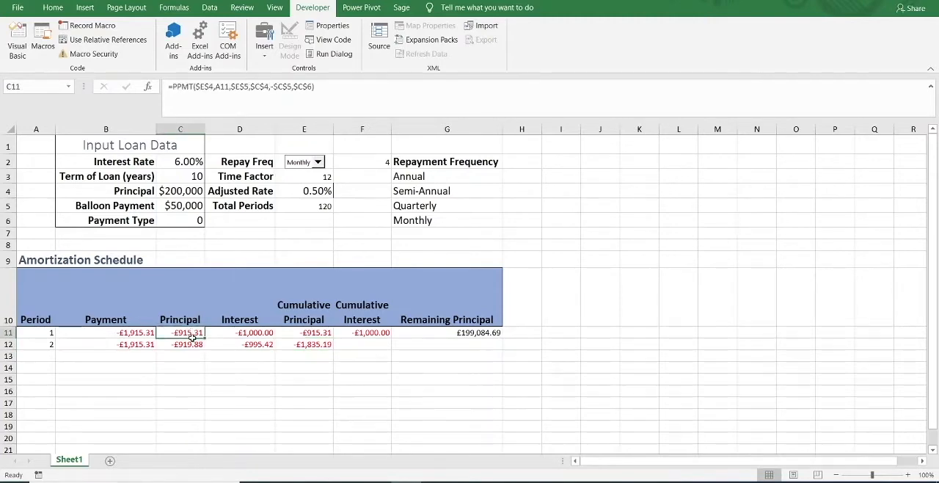
left_click_drag(191, 333, 192, 344)
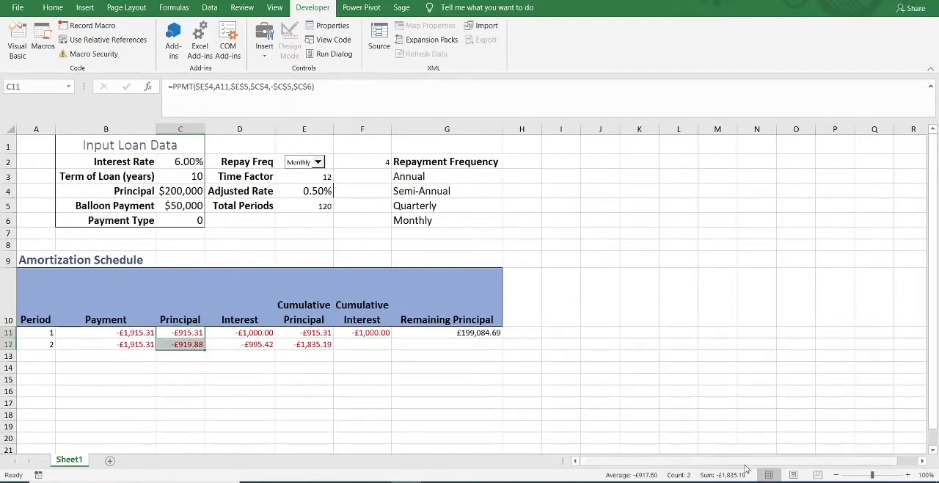
Copy the Cumulative Interest SUM formula from F11 down to F12.
left_click(376, 335)
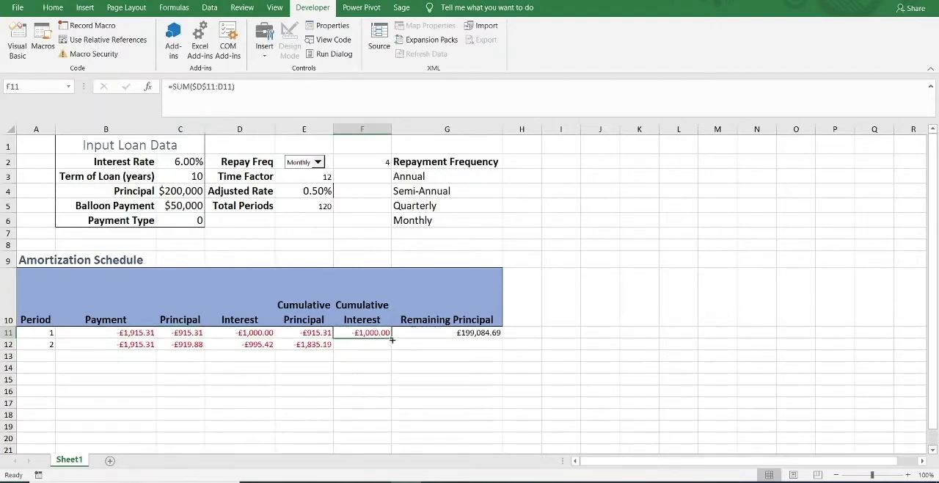
left_click_drag(393, 339, 391, 347)
left_click(373, 343)
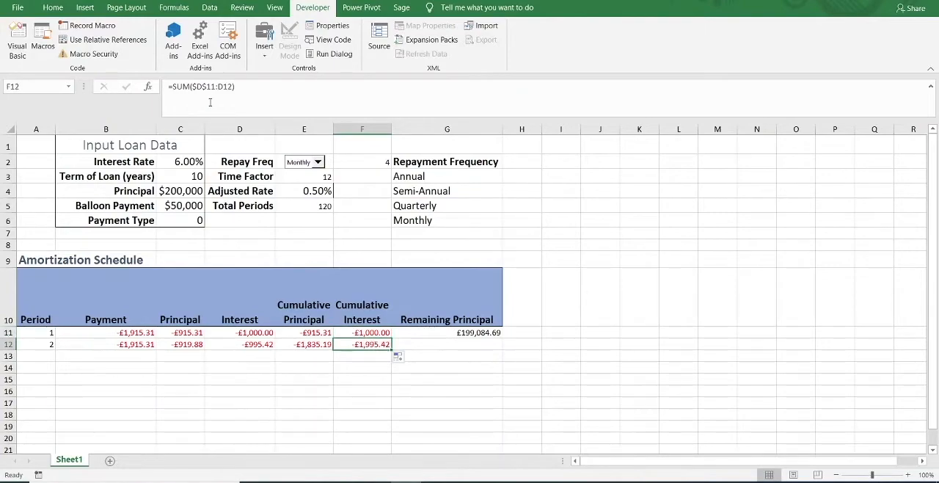
Wrap the SUM formula in F12 in an IF testing A12<>"" with "" as the false value, and check it against the sum of D11:D12.
left_click(171, 86)
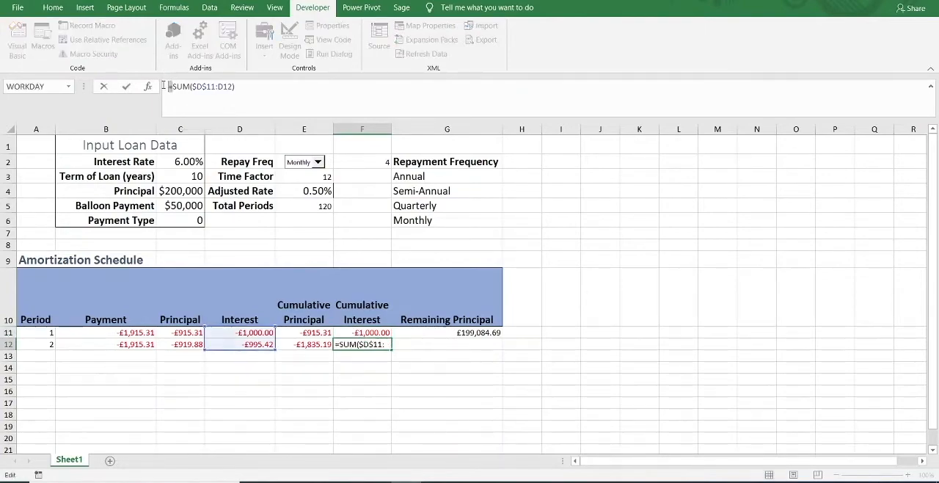
type("IF(A12<>\"\",")
left_click(302, 92)
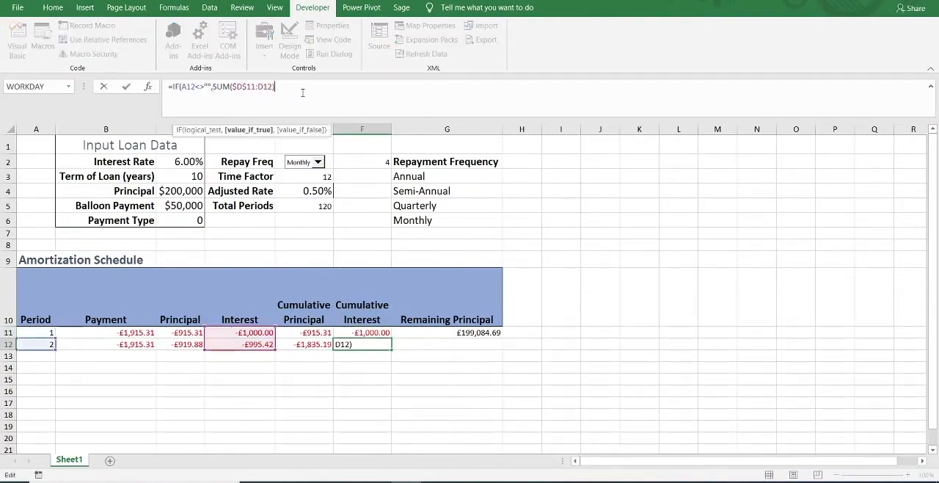
type(",")
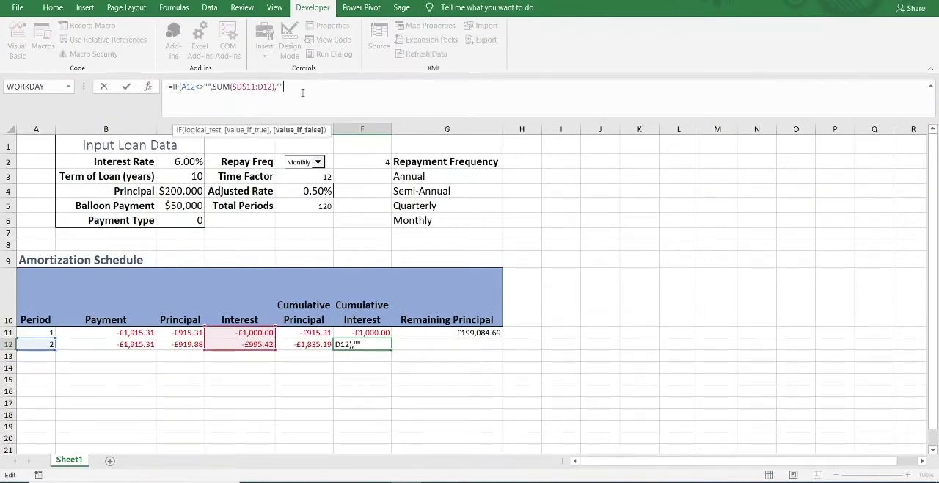
type("\"\")")
key("ctrl+Return")
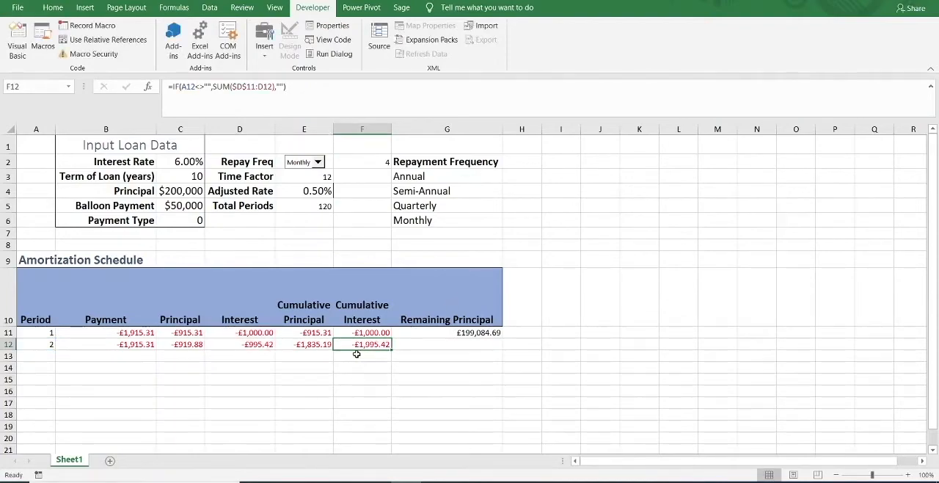
left_click_drag(231, 333, 233, 342)
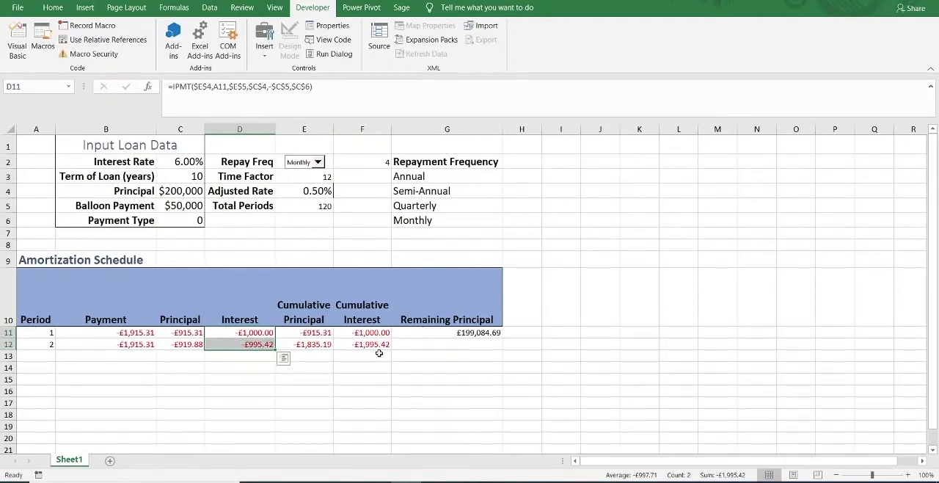
Make the C4 reference absolute in the Remaining Principal formula in G11, giving =$C$4+E11.
left_click(423, 344)
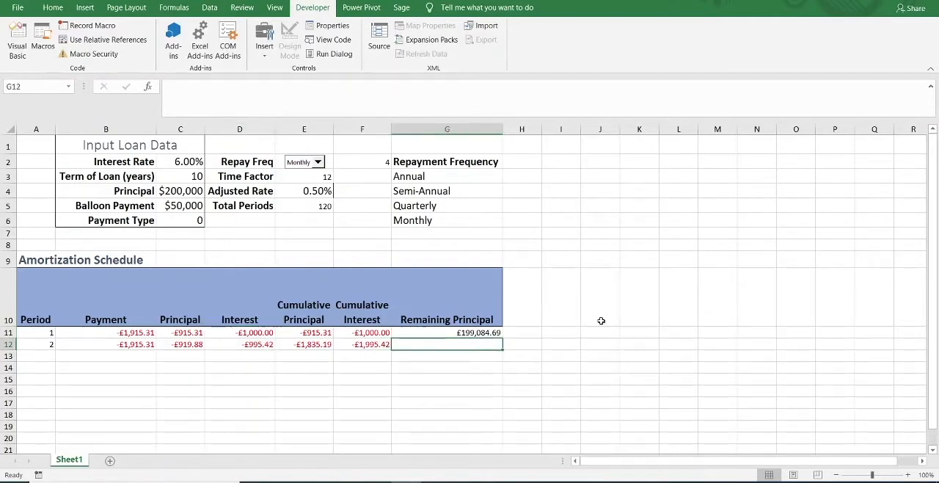
left_click(446, 332)
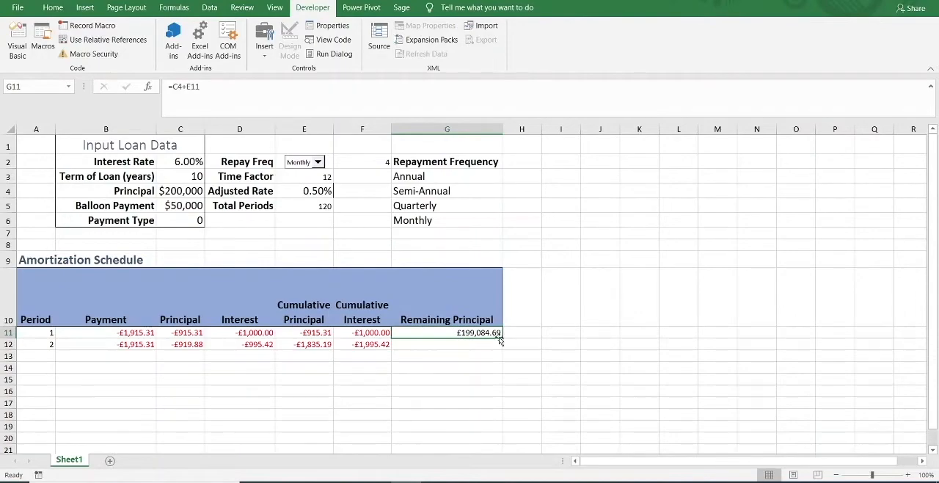
left_click(173, 87)
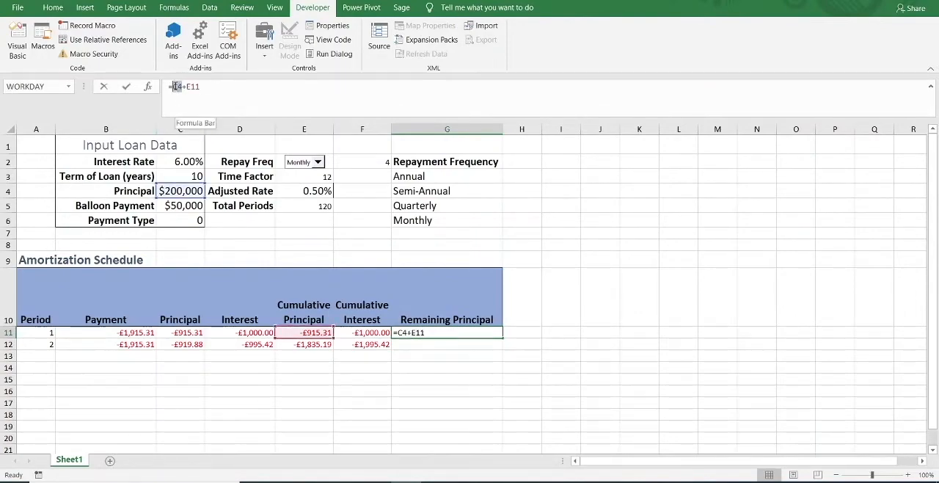
double_click(176, 87)
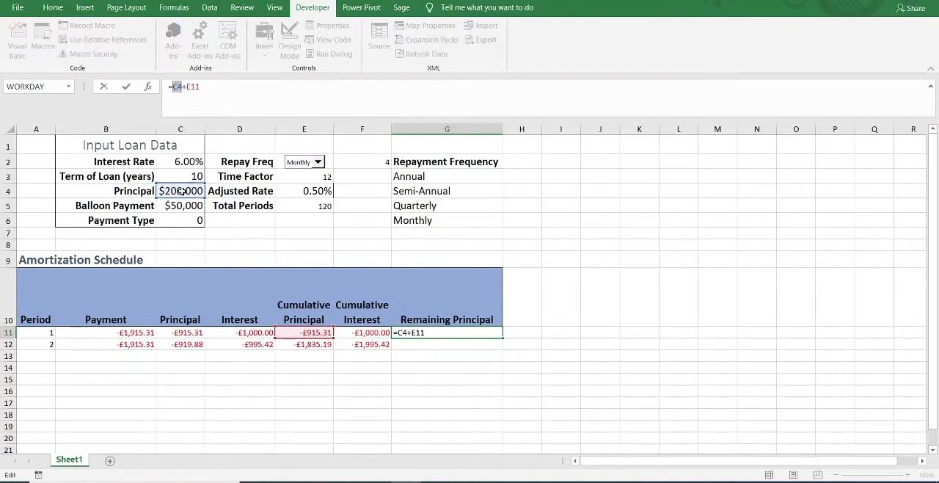
key("F4")
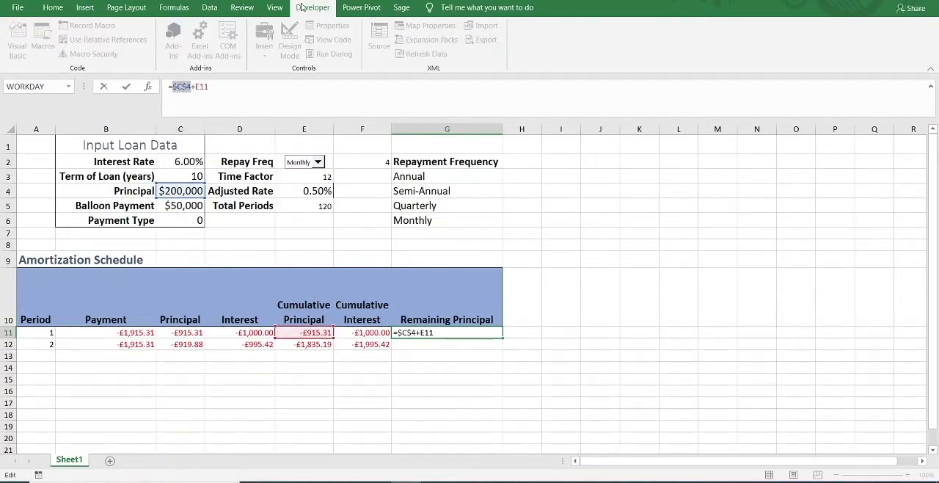
key("ctrl+Return")
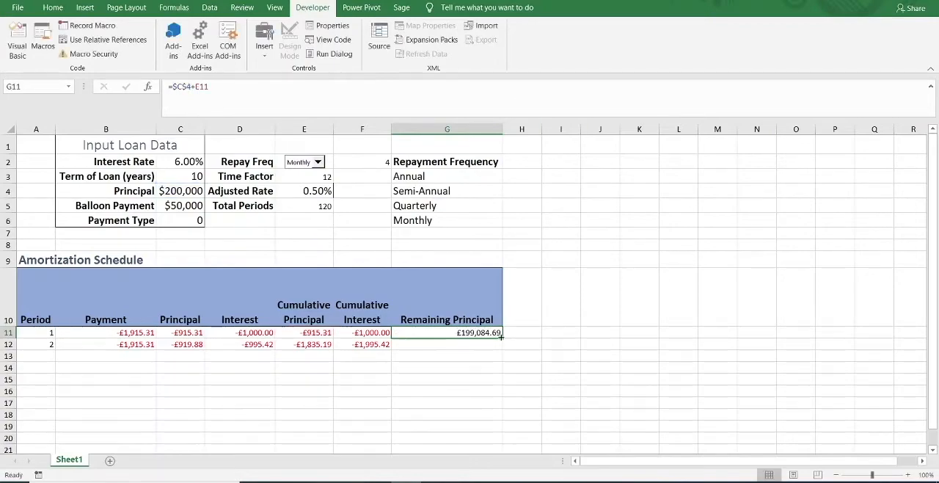
Copy the Remaining Principal formula from G11 down to G12 and compare the cell references in both rows.
left_click_drag(501, 336, 502, 349)
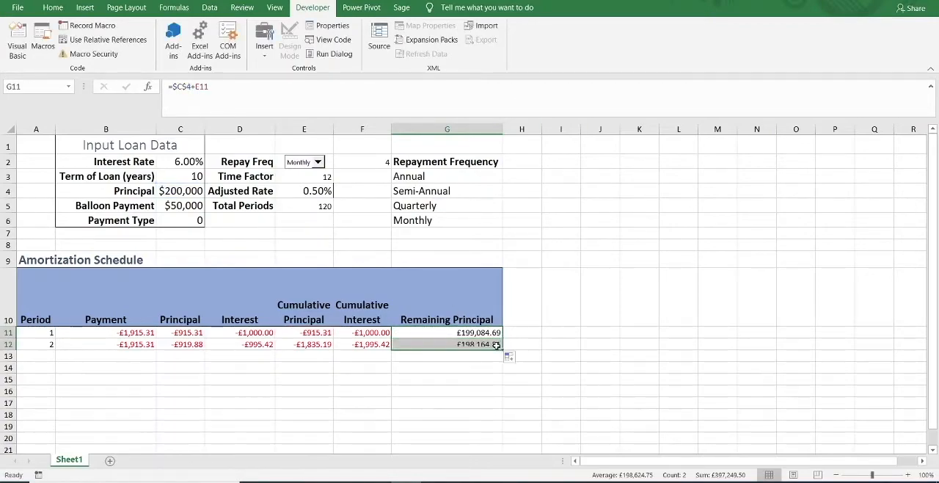
left_click(445, 341)
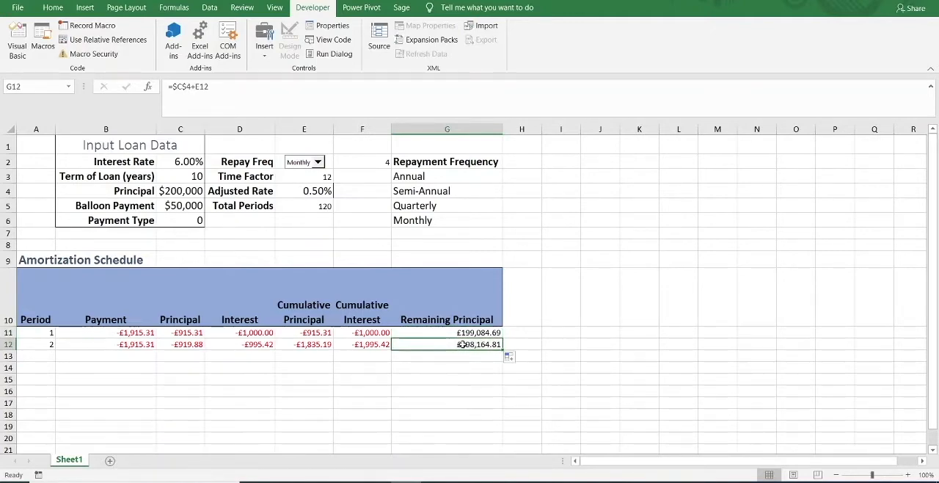
double_click(463, 344)
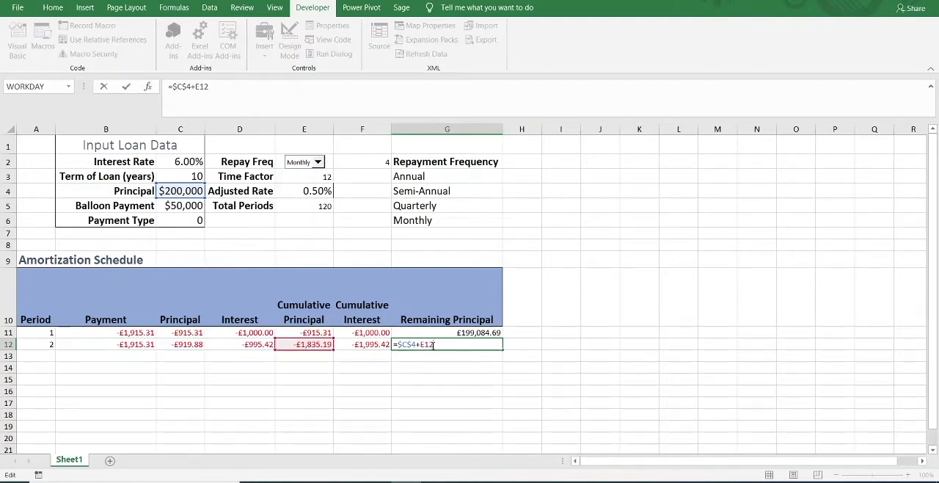
key("ctrl+Return")
left_click(454, 330)
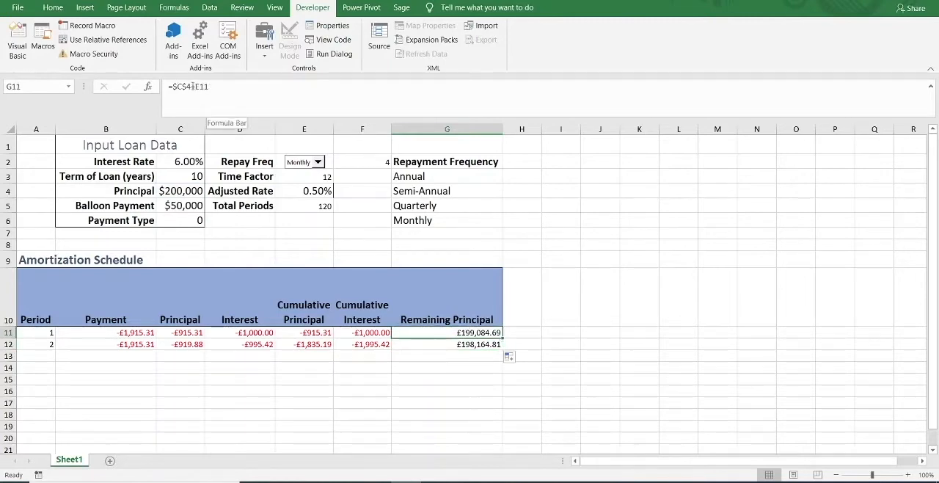
left_click(490, 343)
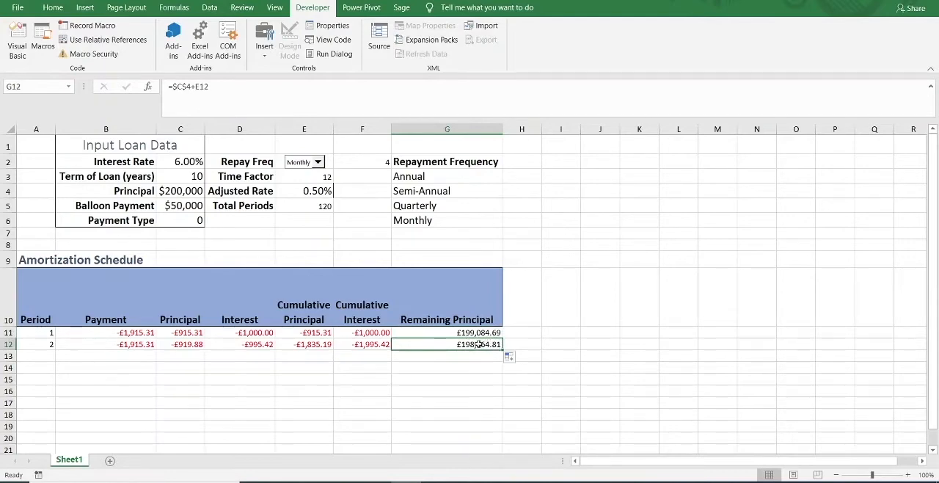
left_click(318, 344)
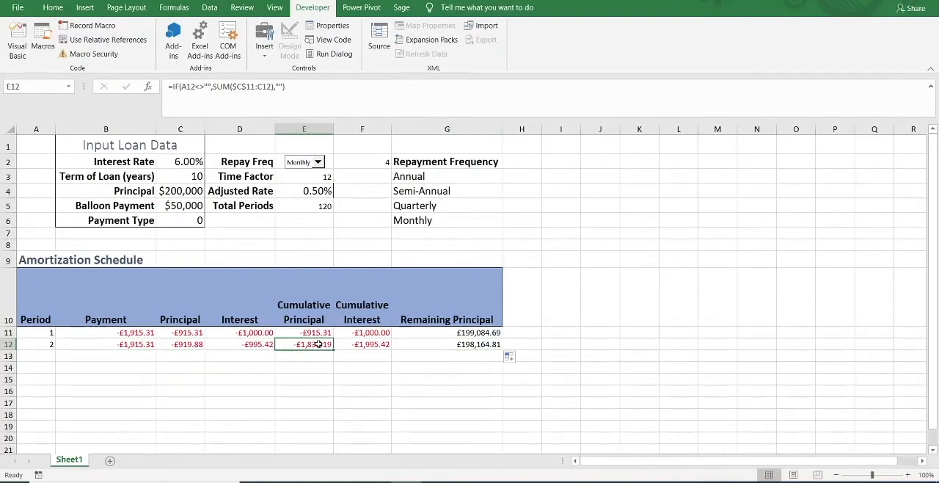
left_click(462, 335)
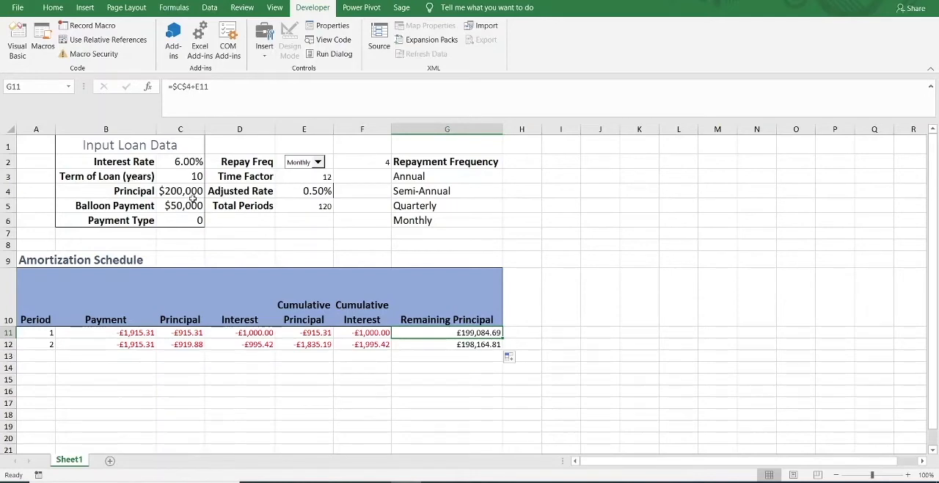
Wrap the Remaining Principal formula in G12 in an IF testing A12<>"" with "" as the false value, giving =IF(A12<>"",$C$4+E12,"").
left_click(475, 344)
left_click(170, 86)
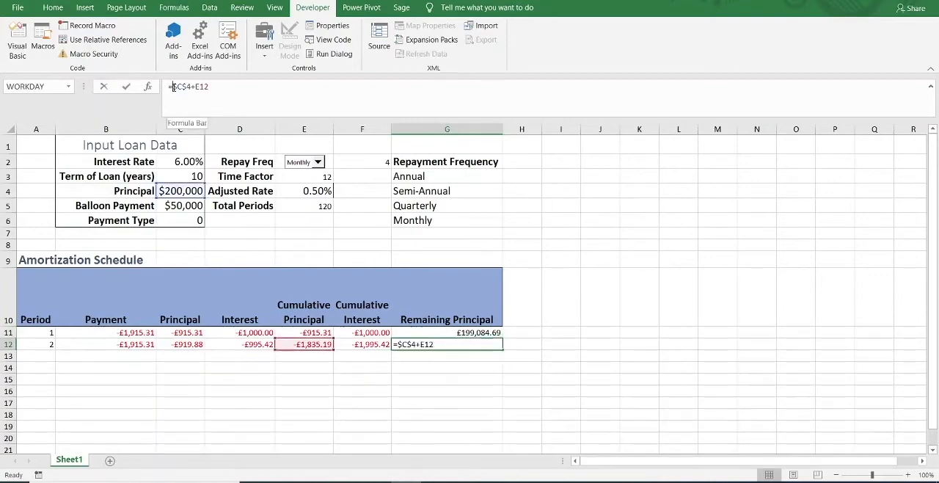
type("=IF(A12<>\"\",")
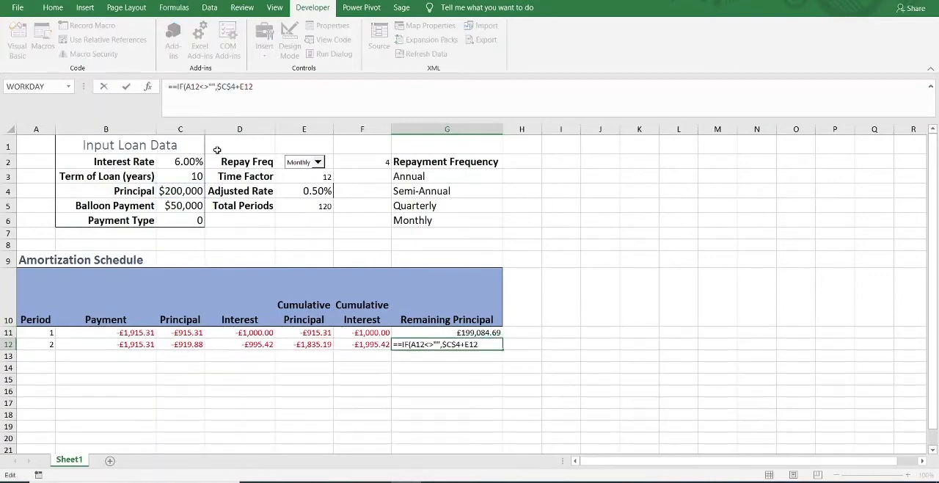
left_click(172, 86)
key("BackSpace")
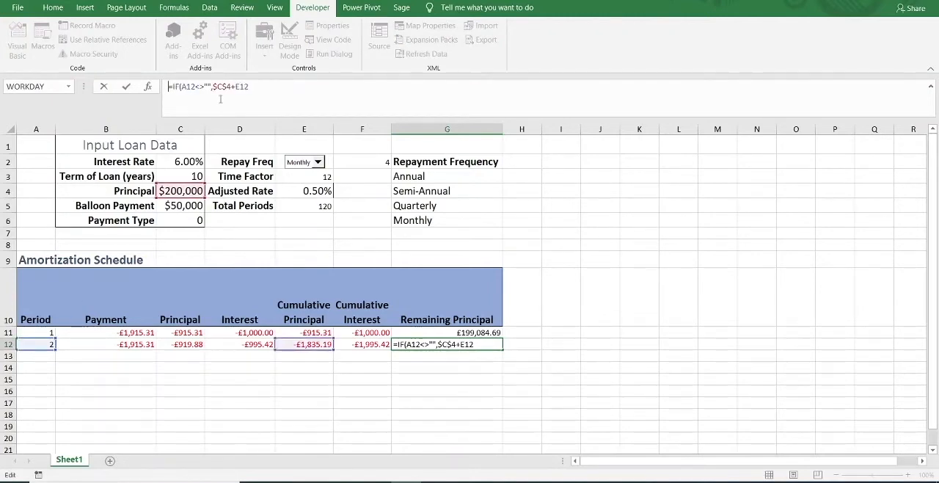
left_click(261, 89)
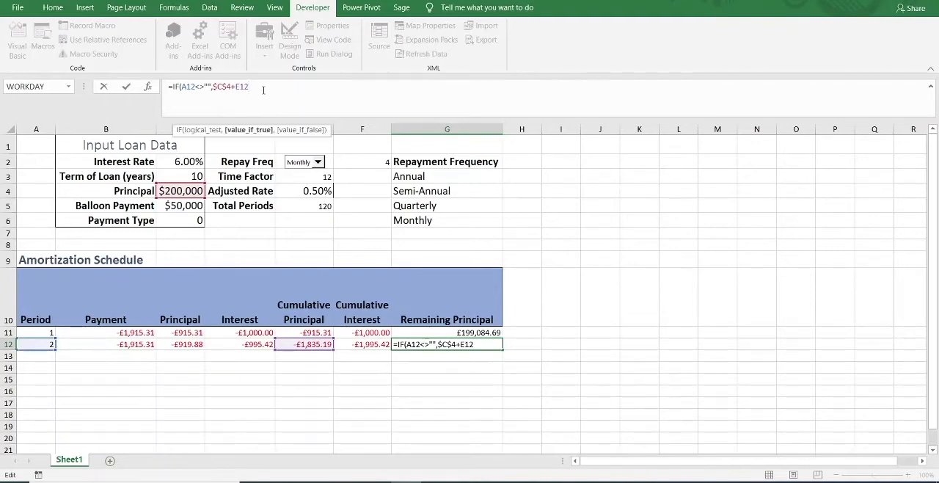
type(",")
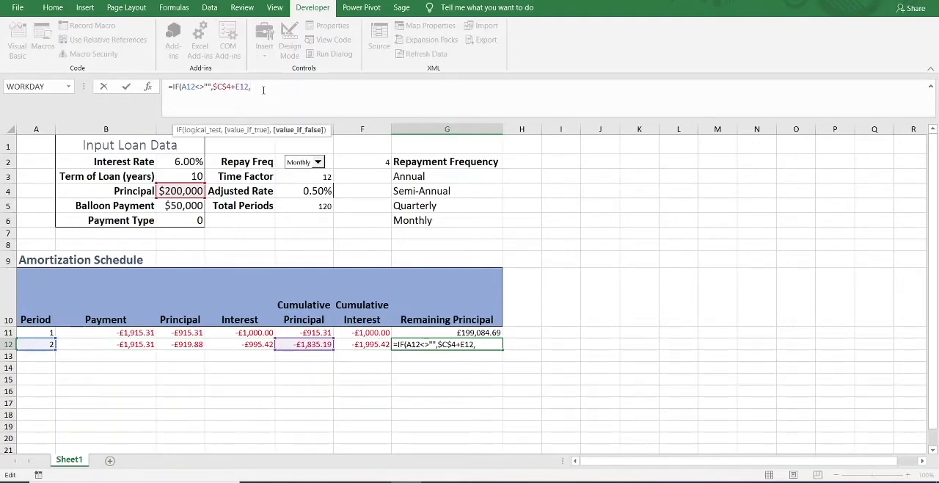
type("\"\")")
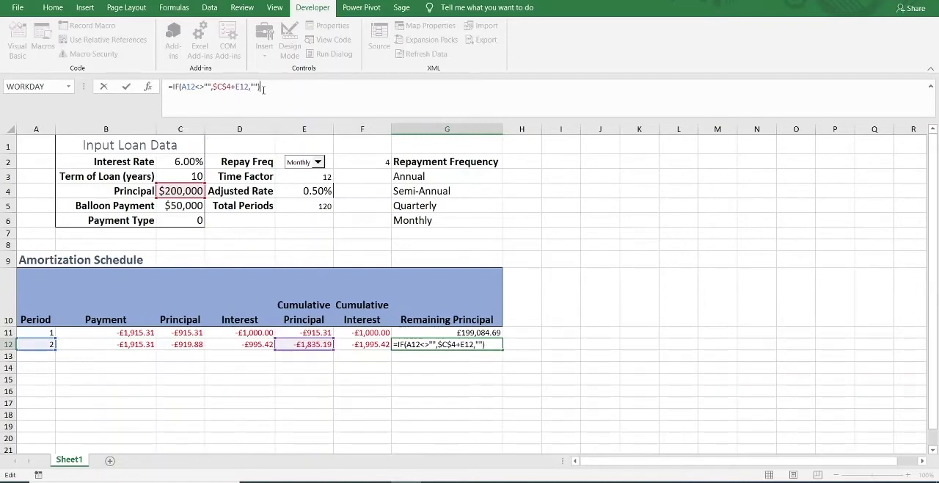
key("Return")
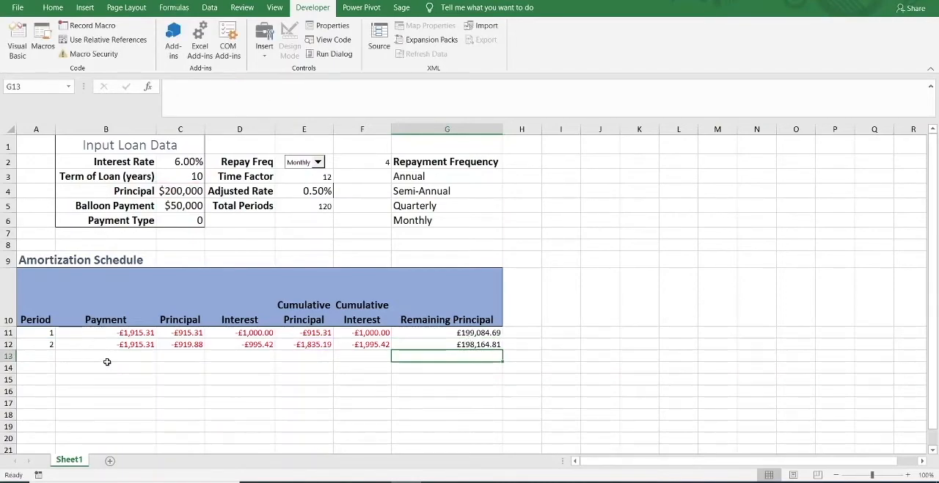
Make the E5 reference absolute in the Period formula in A12, giving =IF(A11<$E$5,A11+1,"").
left_click(37, 345)
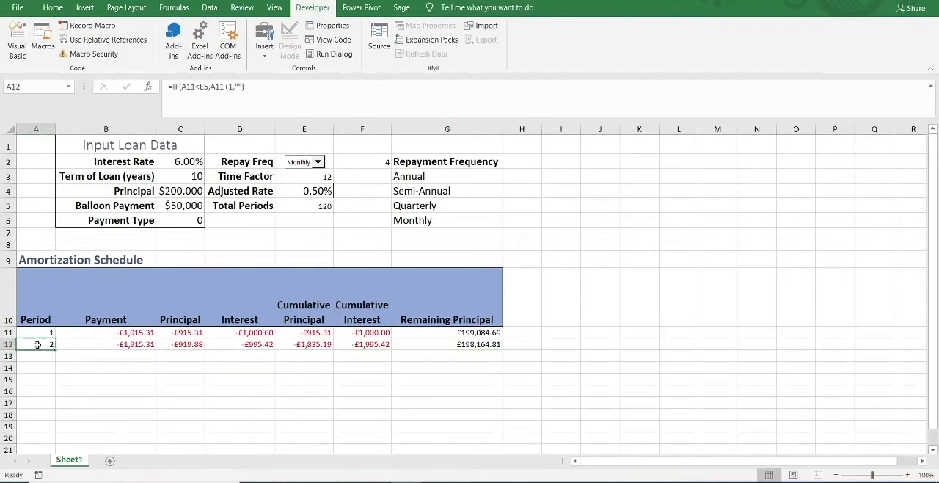
double_click(204, 86)
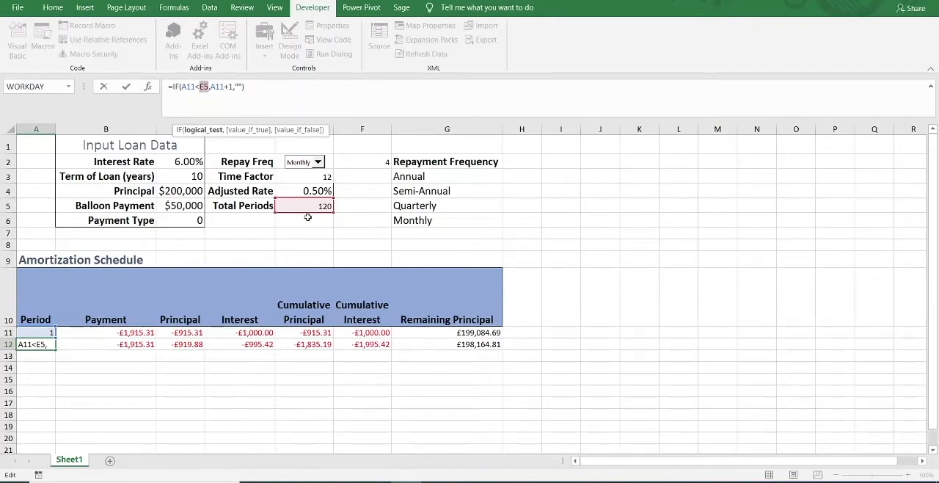
key("F4")
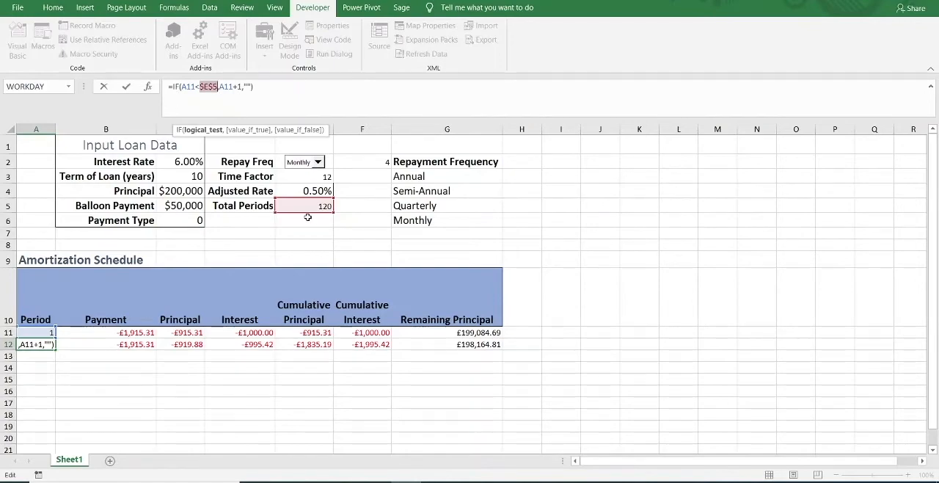
key("ctrl+Return")
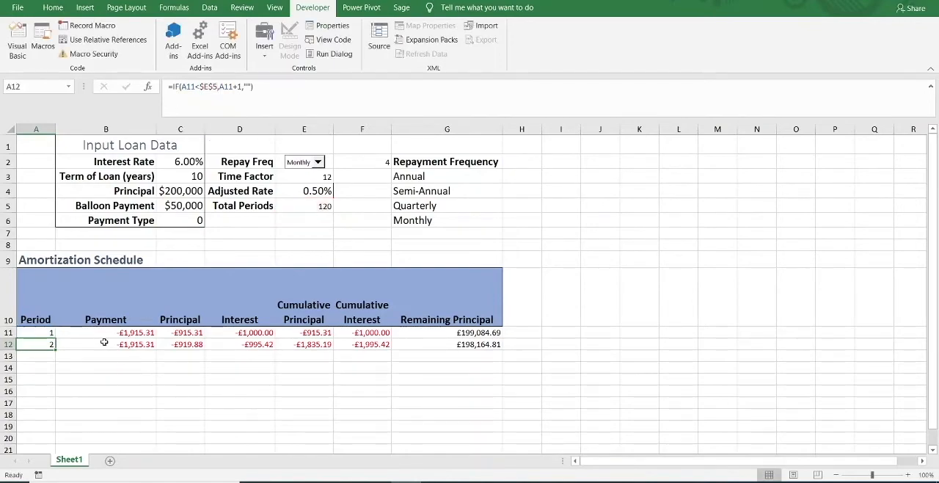
Fill the row 12 formulas from A12:G12 down past row 300, and return to the start of the schedule.
left_click_drag(481, 344, 6, 343)
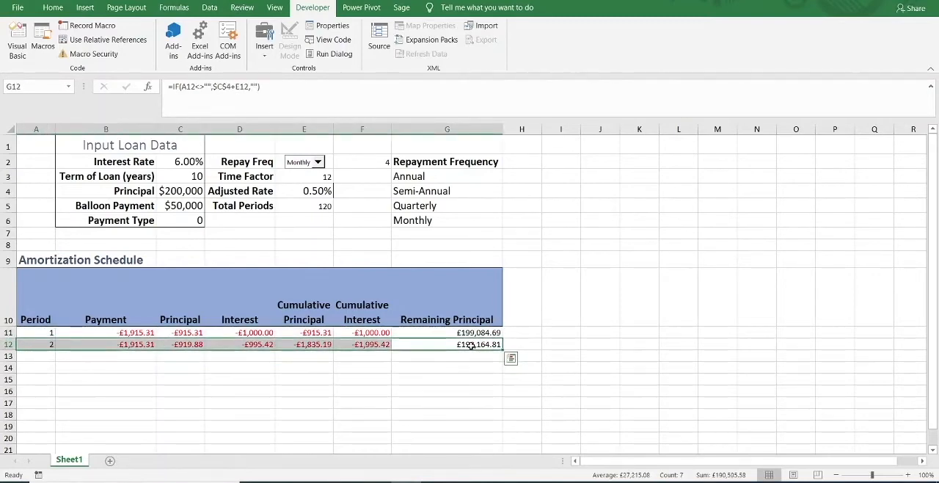
left_click_drag(501, 358, 501, 336)
left_click_drag(494, 479, 496, 434)
scroll(528, 291, "up", 20)
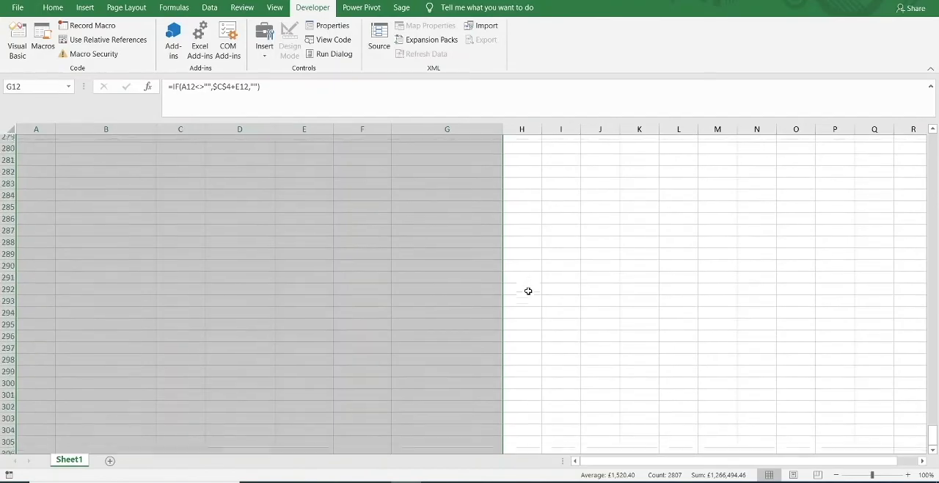
scroll(528, 291, "up", 20)
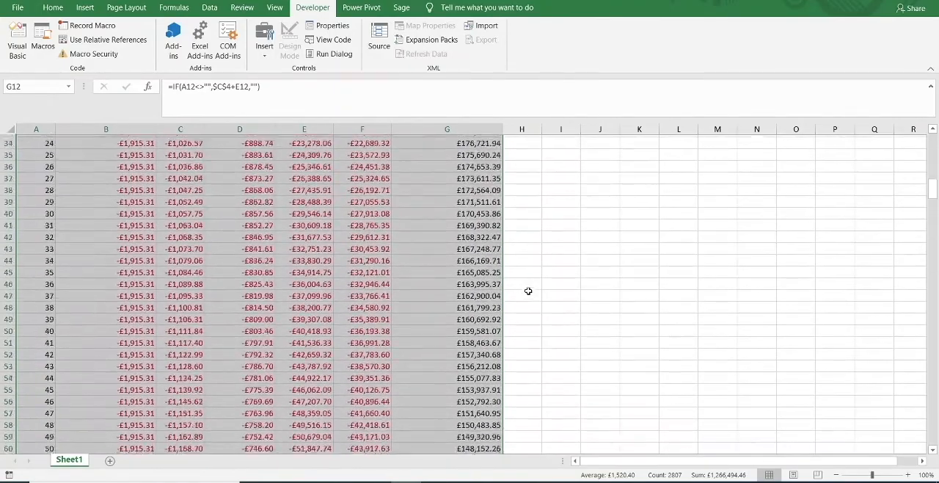
scroll(528, 291, "up", 4)
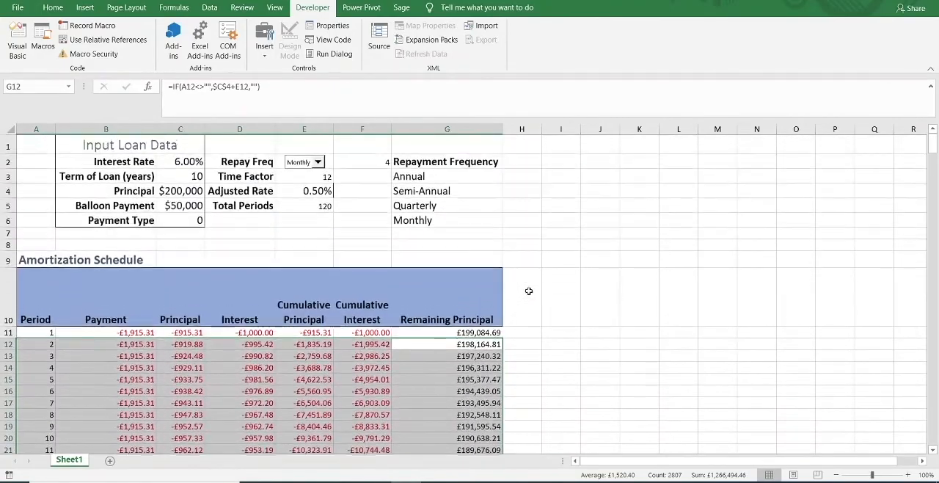
left_click(416, 356)
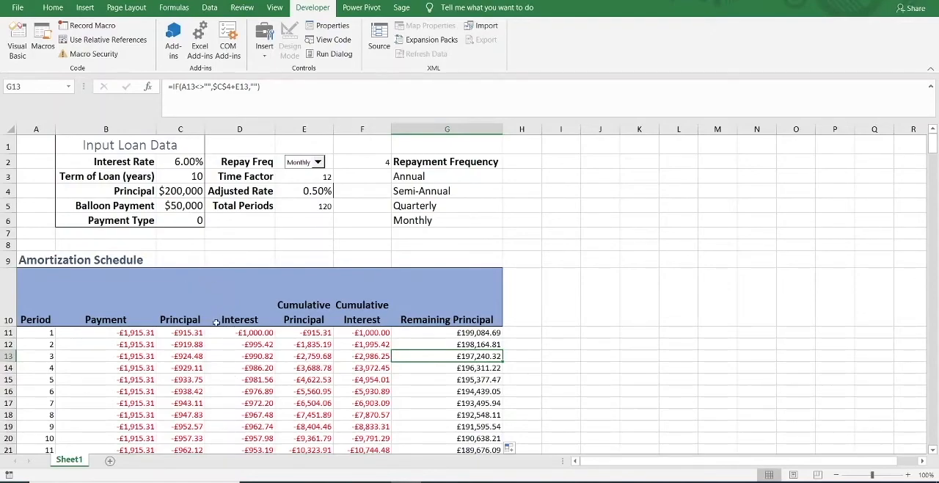
Check the end of the monthly schedule, comparing the Remaining Principal for period 120 in G130 with the balloon payment.
scroll(216, 323, "down", 18)
scroll(216, 323, "down", 18)
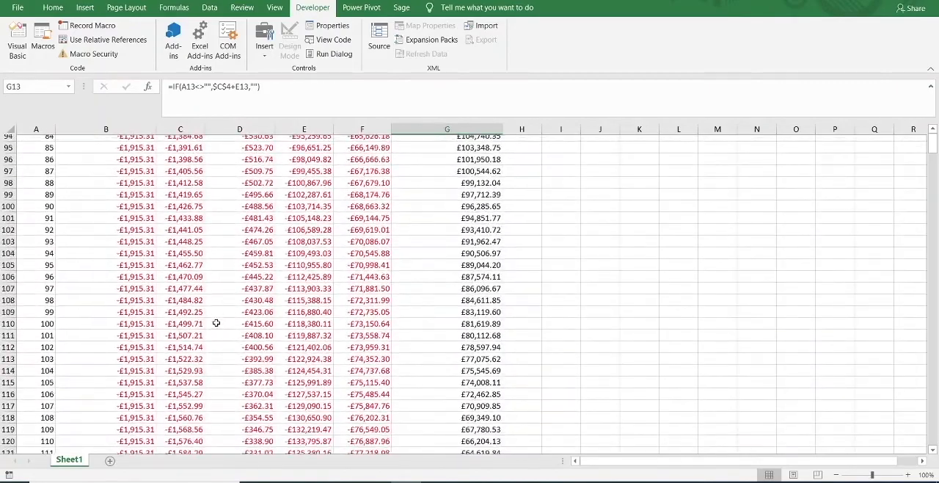
left_click(447, 391)
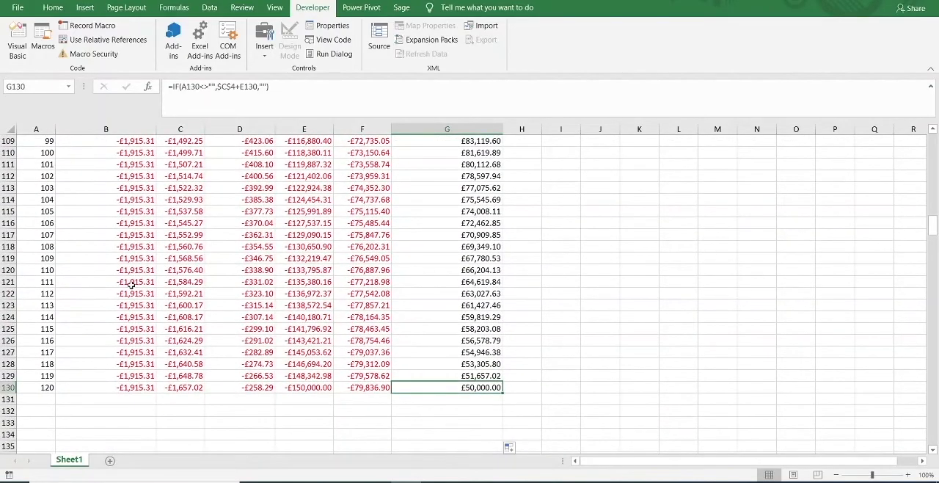
scroll(131, 284, "up", 1)
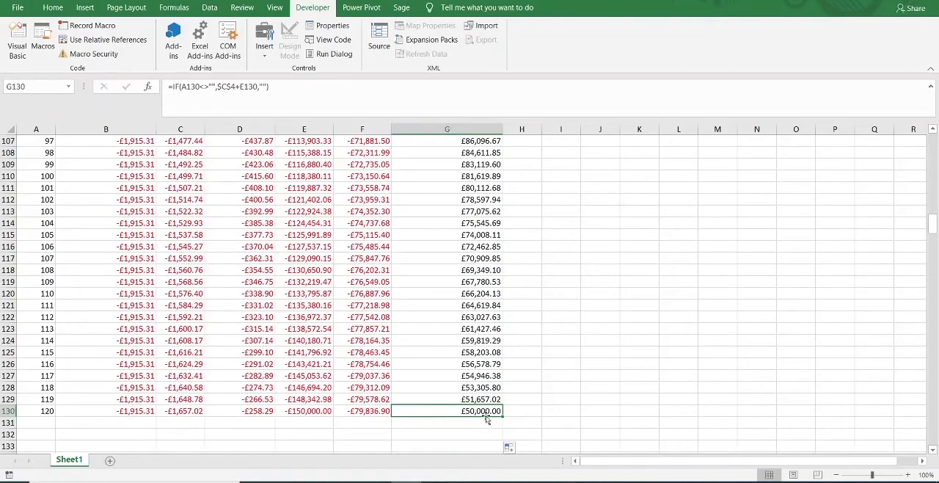
scroll(392, 326, "up", 7)
scroll(391, 326, "up", 20)
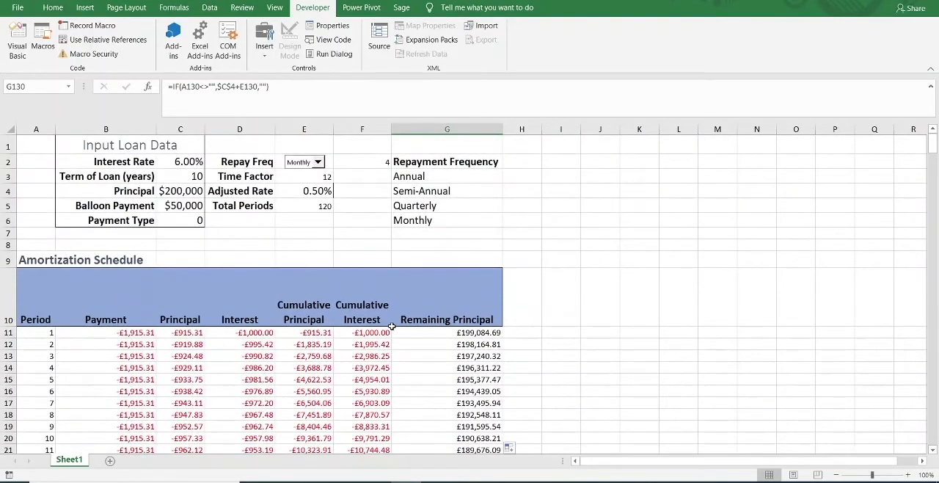
Switch the repayment frequency to Annual and check the Remaining Principal for the last period in G20.
left_click(319, 163)
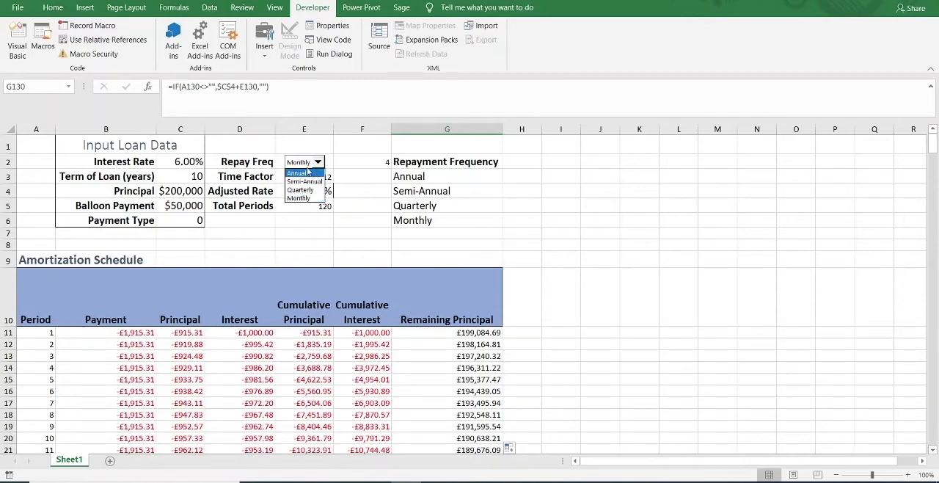
left_click(303, 174)
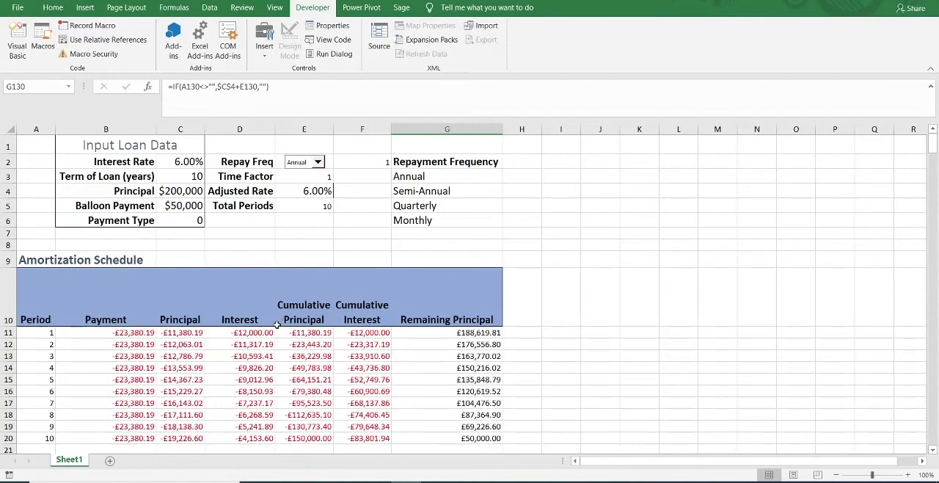
scroll(277, 324, "down", 1)
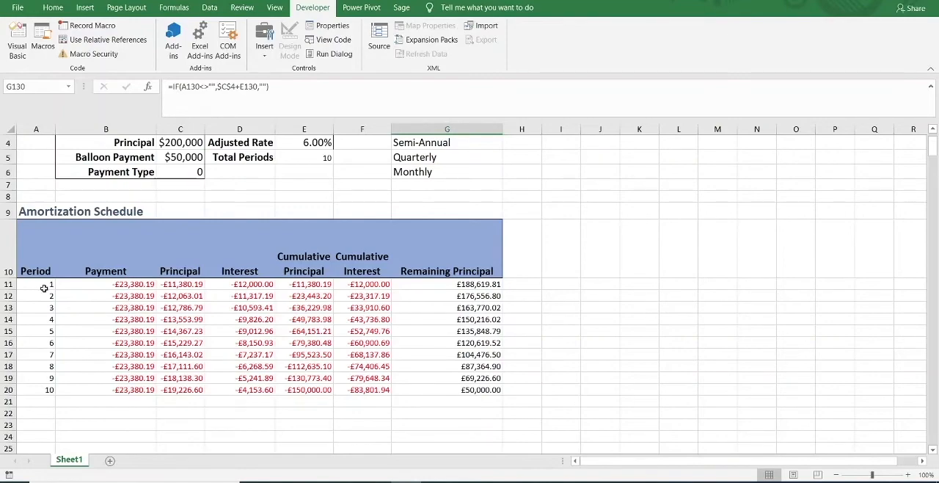
left_click(480, 391)
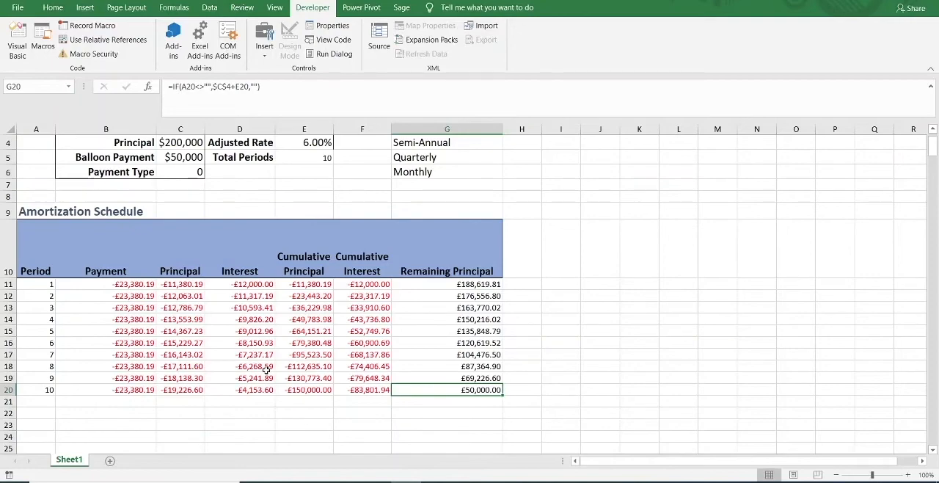
Set the Interest Rate to 5% and check the recalculated annual schedule down to period 10.
scroll(265, 366, "up", 1)
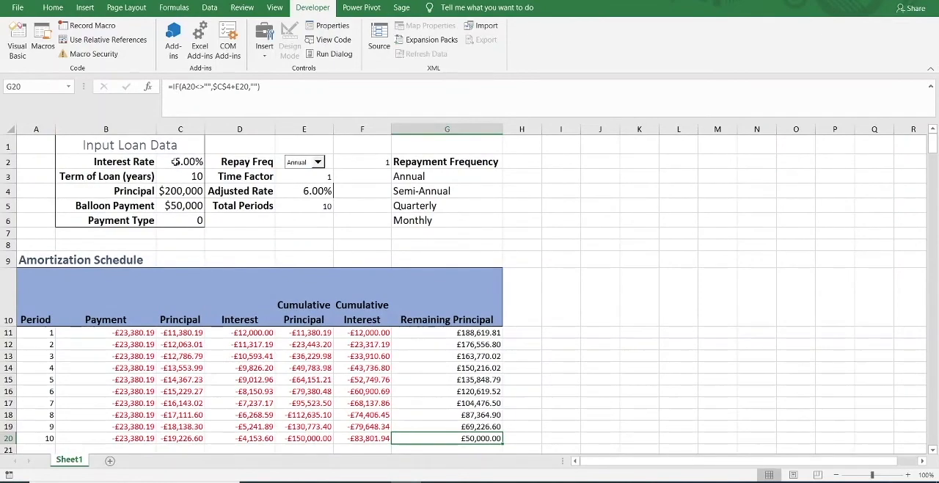
left_click(176, 162)
type("6")
key("BackSpace")
type("5")
key("Return")
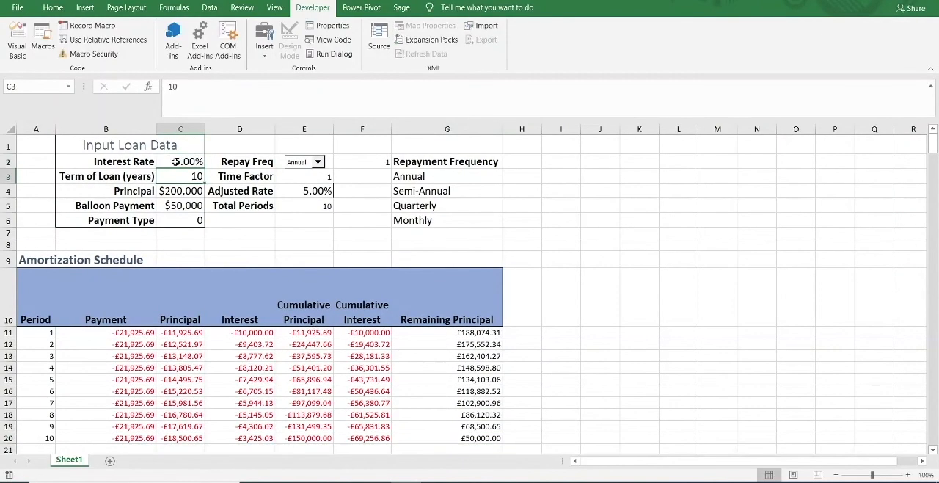
scroll(176, 167, "down", 1)
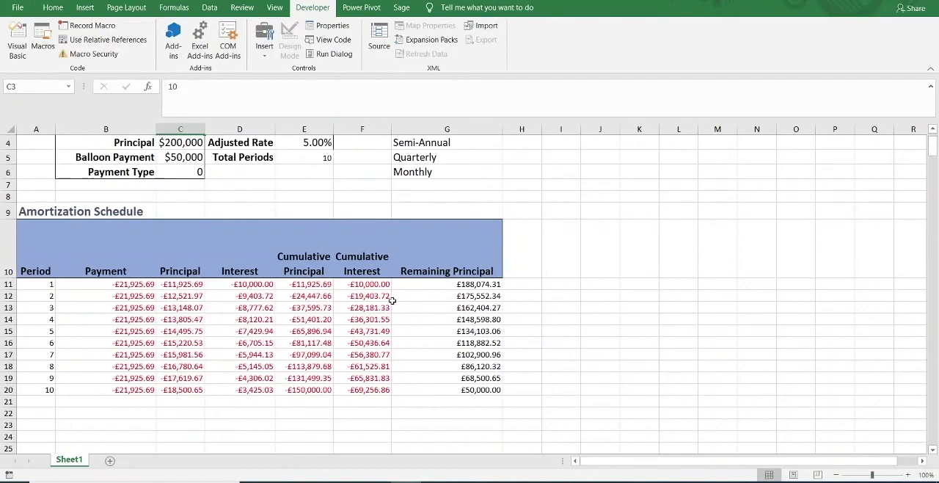
scroll(385, 294, "up", 1)
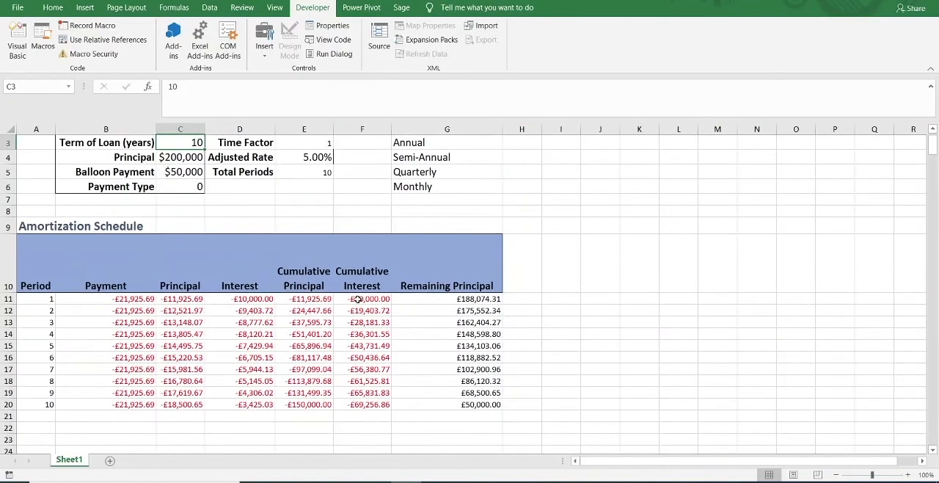
scroll(242, 227, "up", 1)
scroll(220, 213, "down", 2)
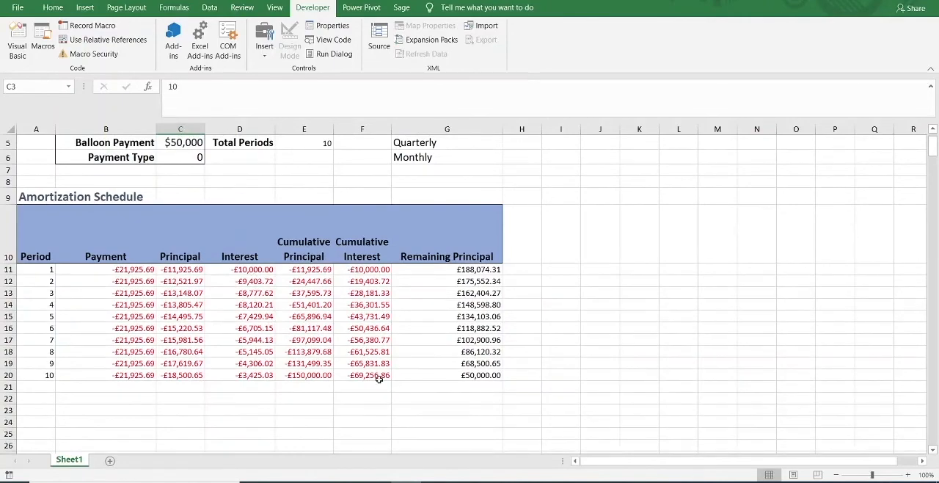
Set the Interest Rate to 10% and check the Cumulative Interest for the last period.
scroll(294, 279, "up", 2)
left_click(185, 160)
type("10")
key("Return")
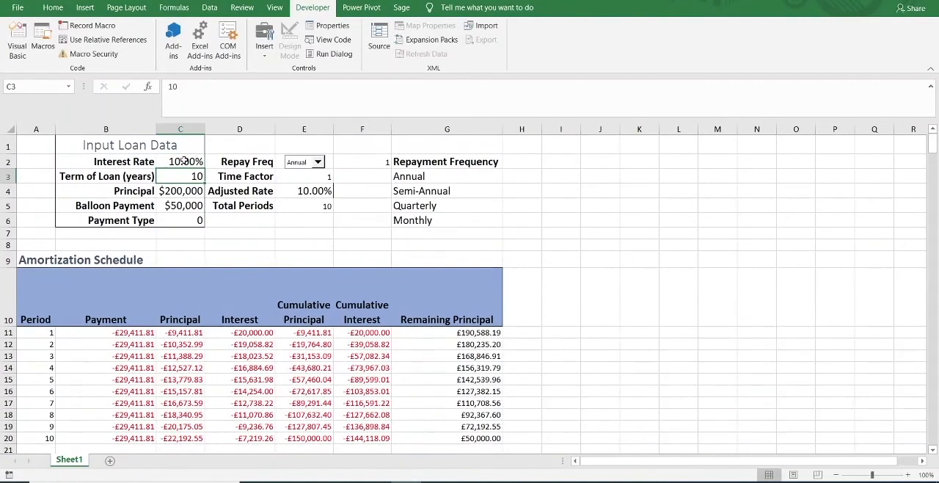
scroll(176, 178, "down", 3)
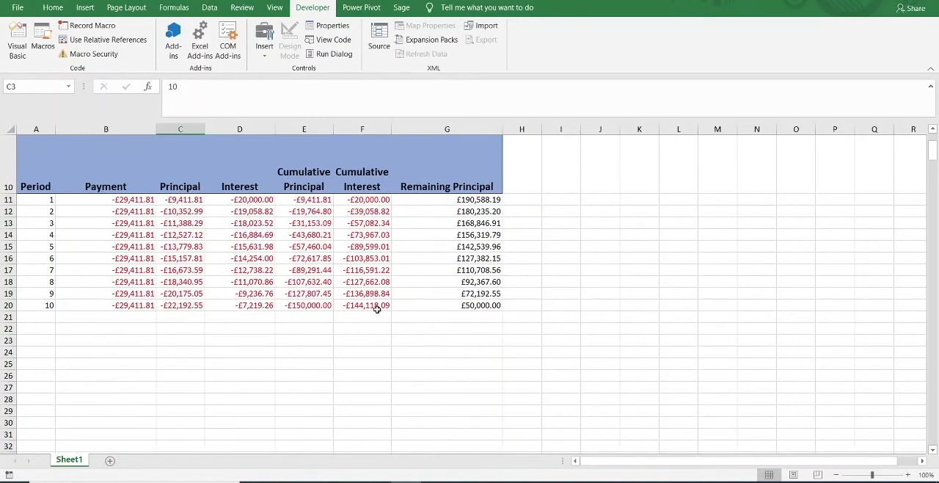
scroll(377, 309, "up", 3)
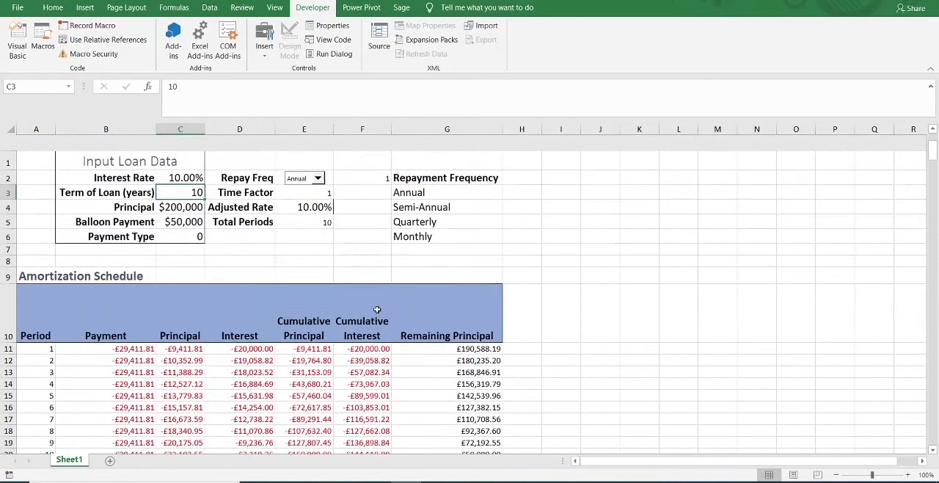
Set the Balloon Payment to 0 and check the Remaining Principal for period 10 in G20.
left_click(180, 207)
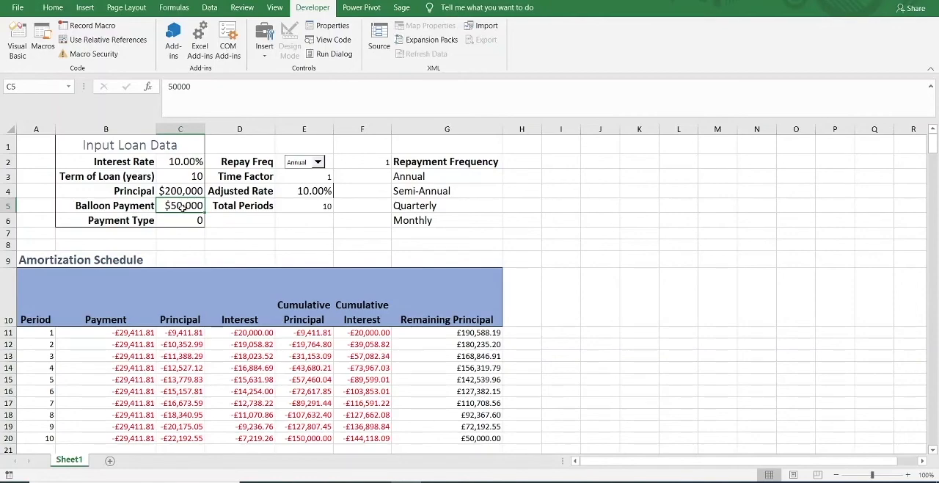
type("0")
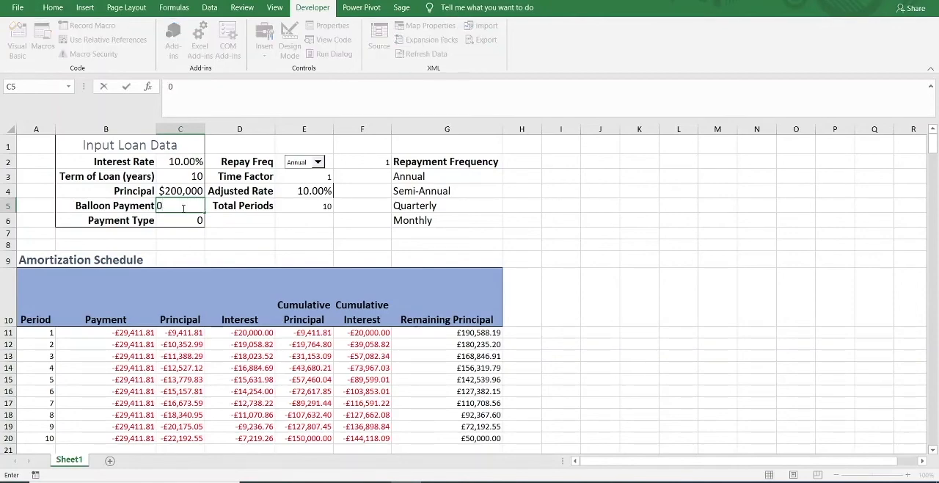
key("Return")
scroll(254, 251, "down", 2)
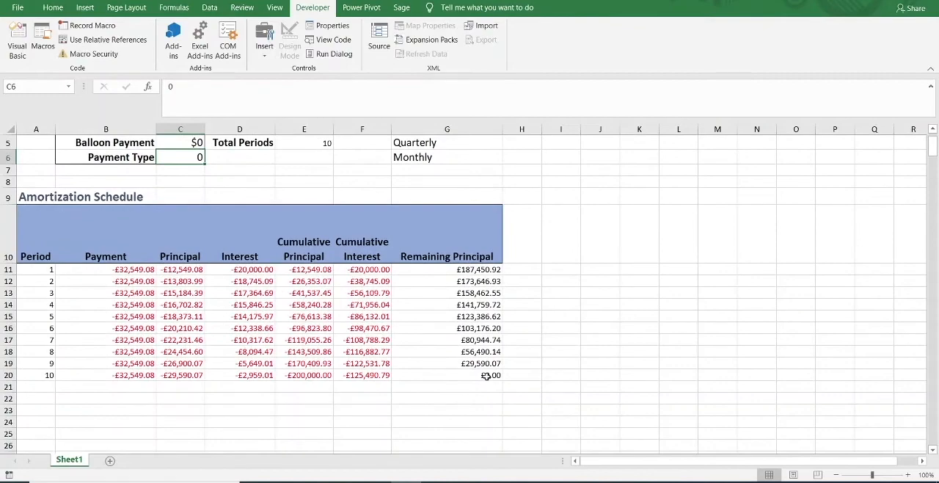
left_click(485, 375)
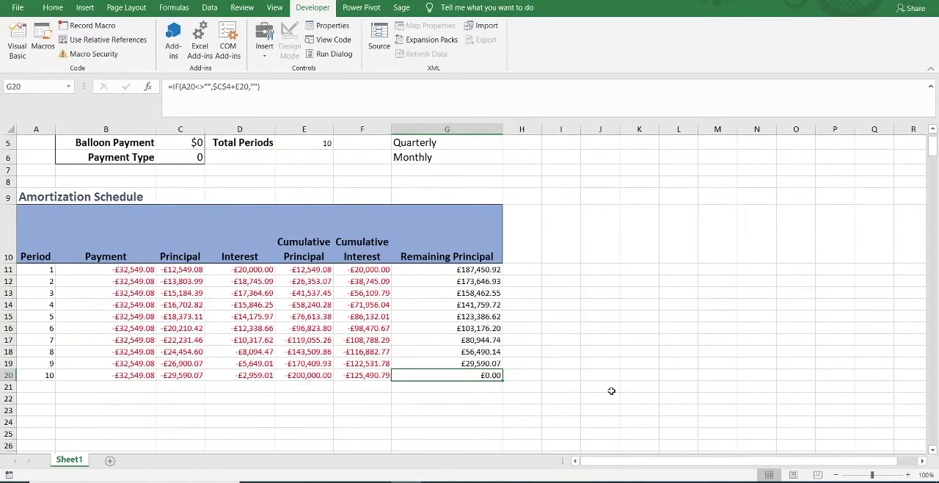
scroll(611, 390, "up", 2)
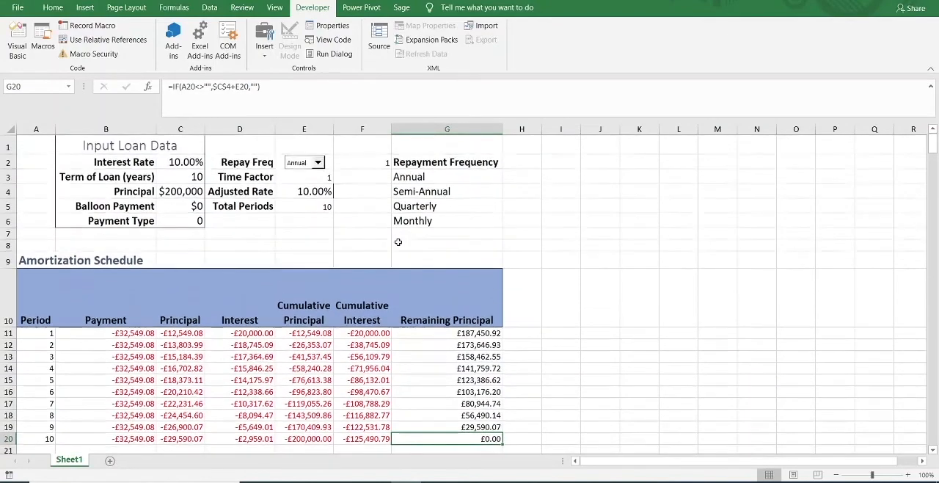
Switch the repayment frequency to Quarterly and check the Remaining Principal for period 40 in G50 against the balloon payment.
left_click(318, 163)
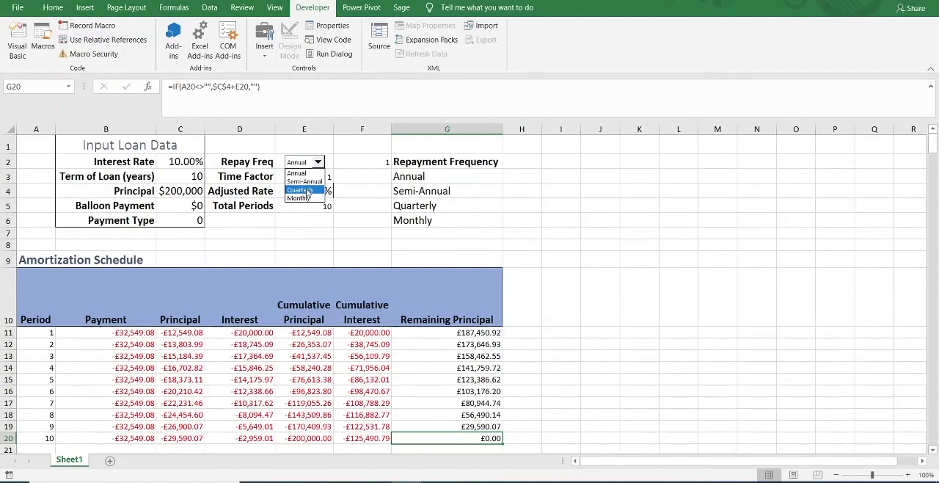
left_click(308, 191)
scroll(75, 382, "down", 3)
scroll(75, 382, "down", 6)
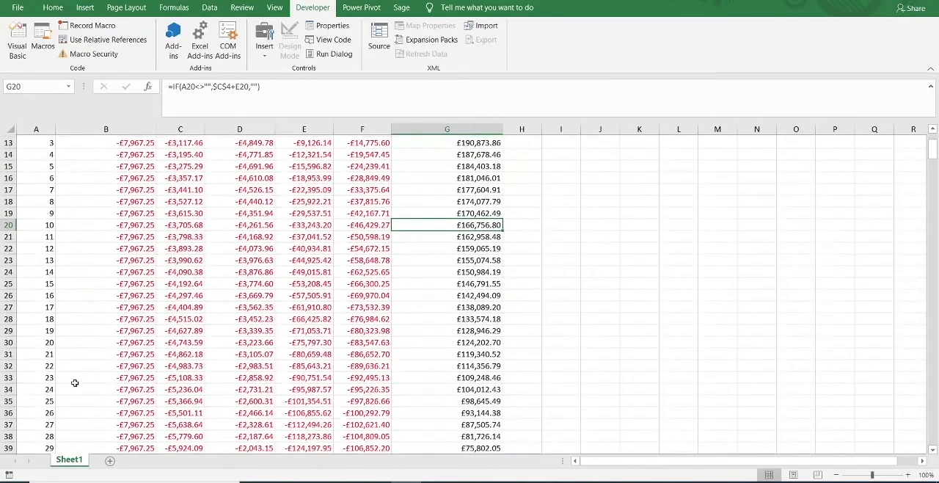
scroll(63, 230, "up", 6)
scroll(56, 218, "down", 4)
scroll(55, 221, "down", 4)
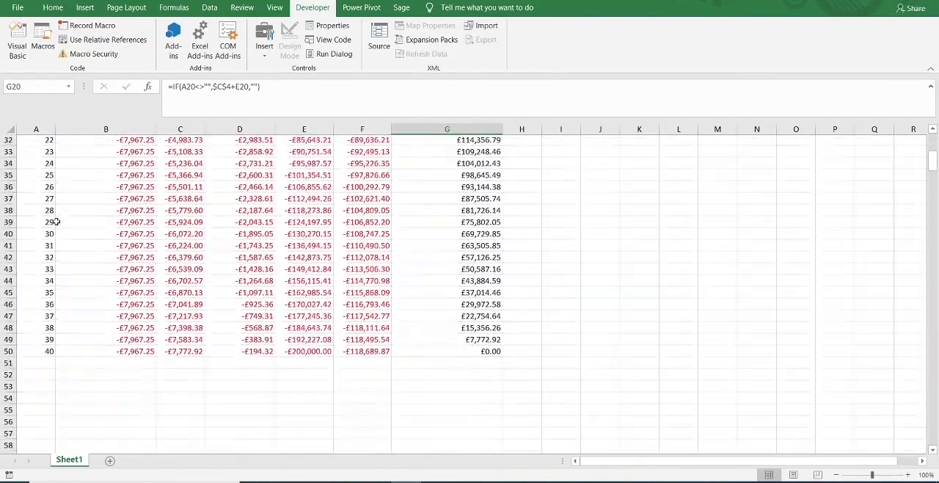
left_click(482, 355)
scroll(479, 297, "up", 10)
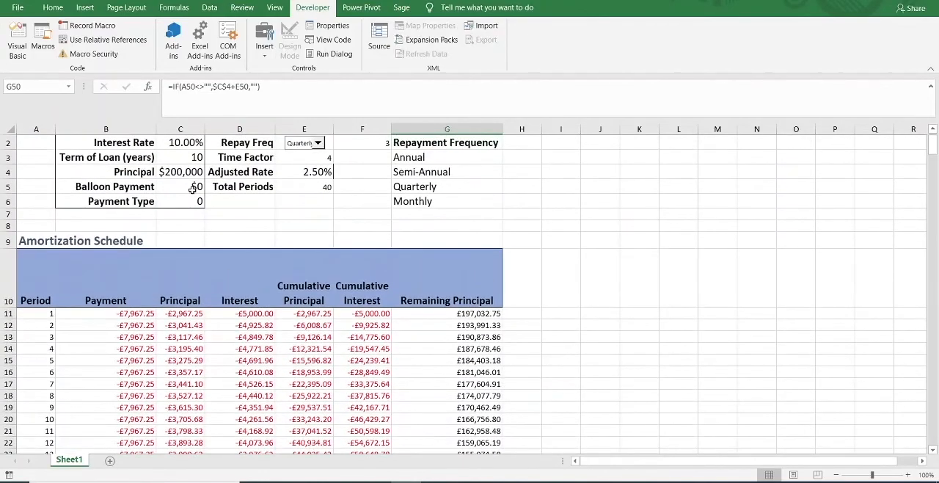
scroll(210, 311, "down", 9)
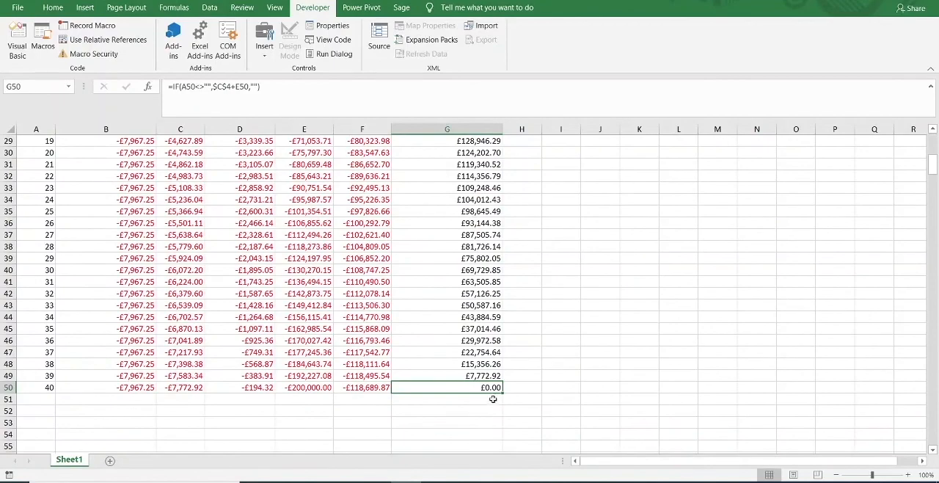
scroll(439, 362, "up", 9)
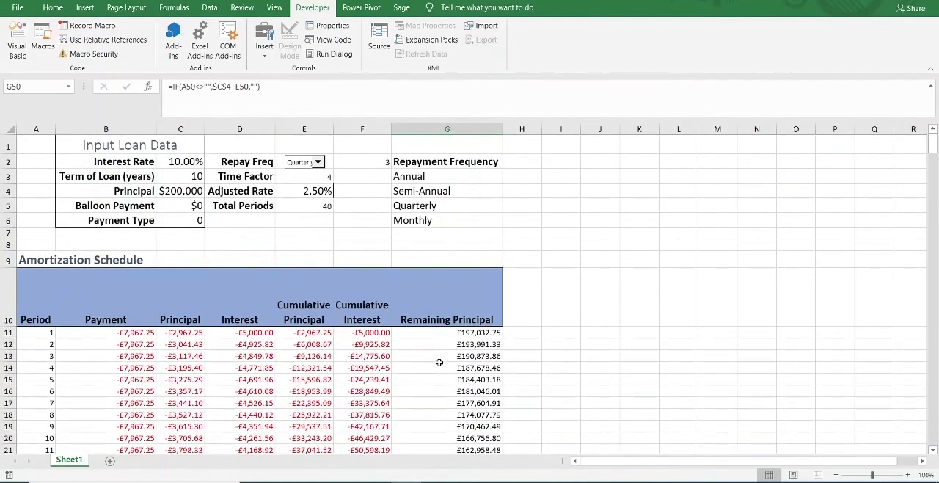
Set the Payment Type to 1 and check the schedule's last period and the Interest for period 1 in D11.
left_click(187, 220)
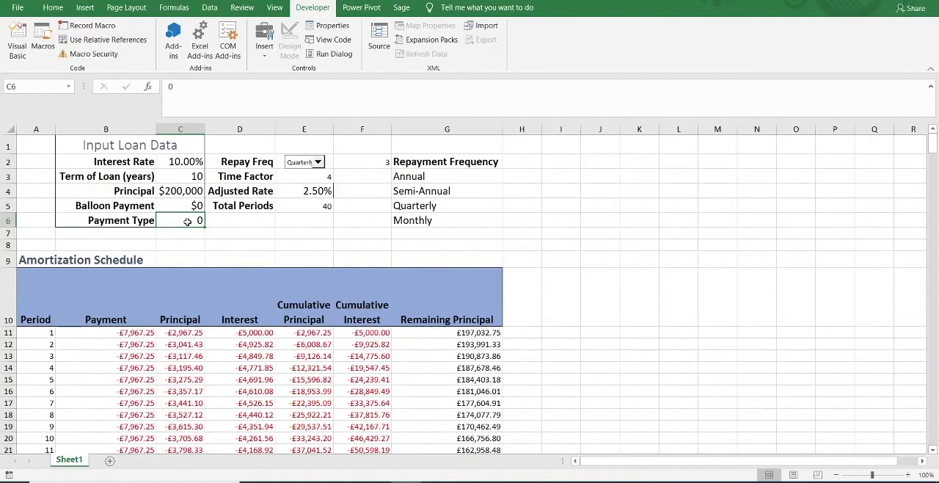
type("1")
key("Return")
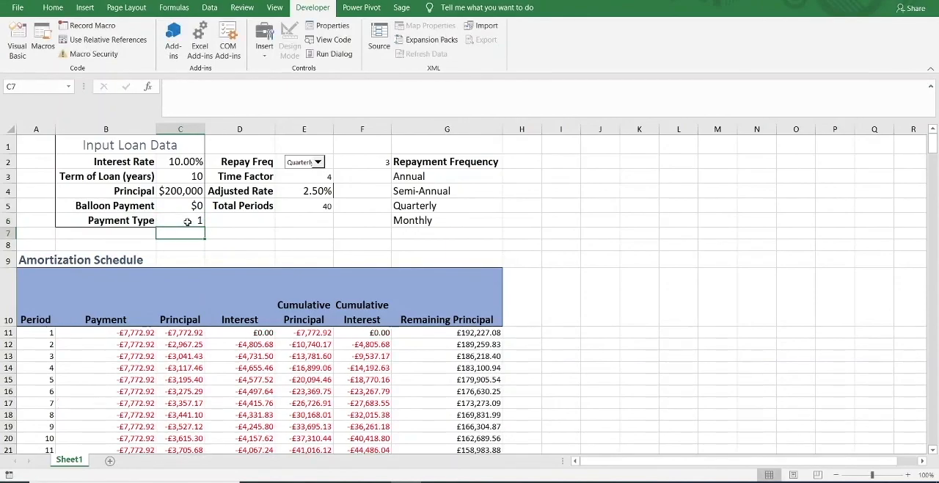
scroll(250, 349, "down", 1)
scroll(250, 350, "down", 9)
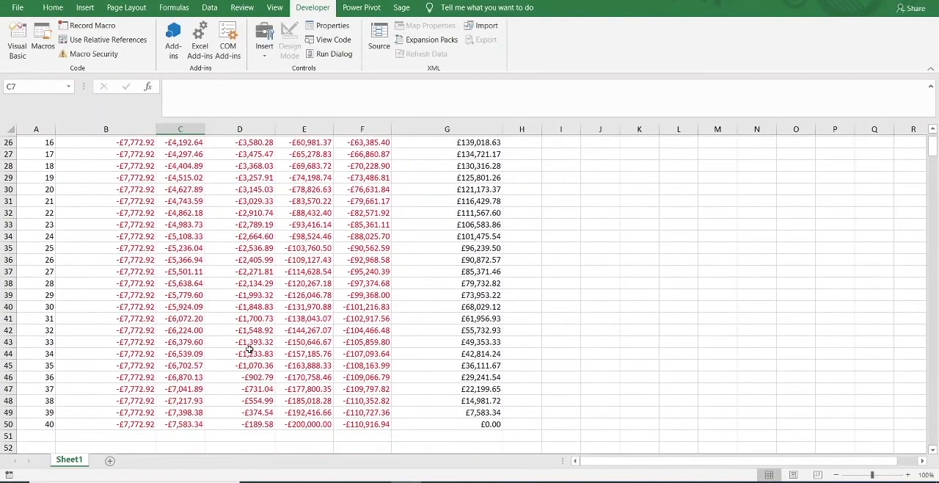
scroll(249, 350, "up", 7)
scroll(249, 350, "up", 3)
scroll(250, 350, "down", 10)
scroll(250, 350, "up", 1)
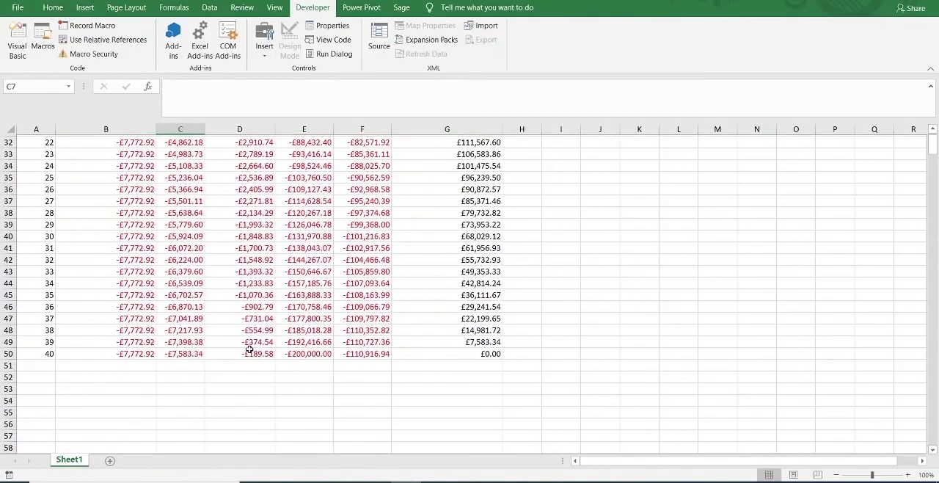
scroll(250, 350, "up", 9)
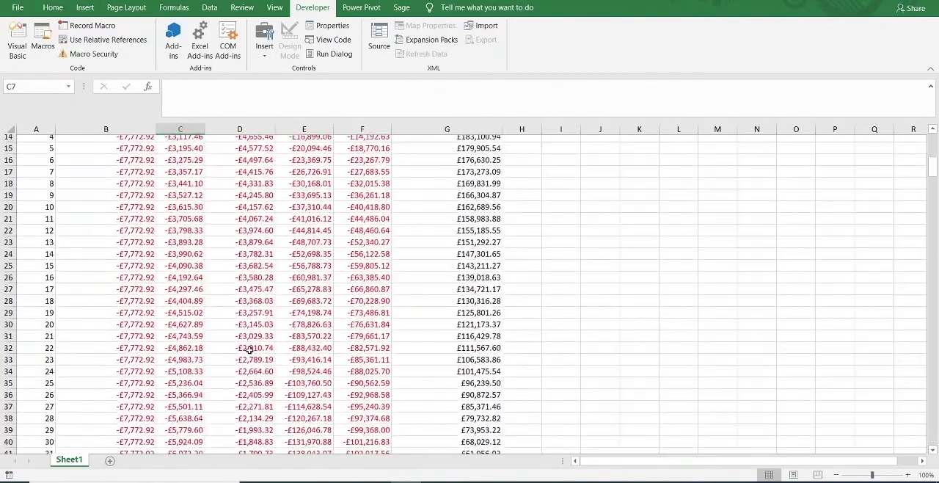
scroll(249, 351, "up", 1)
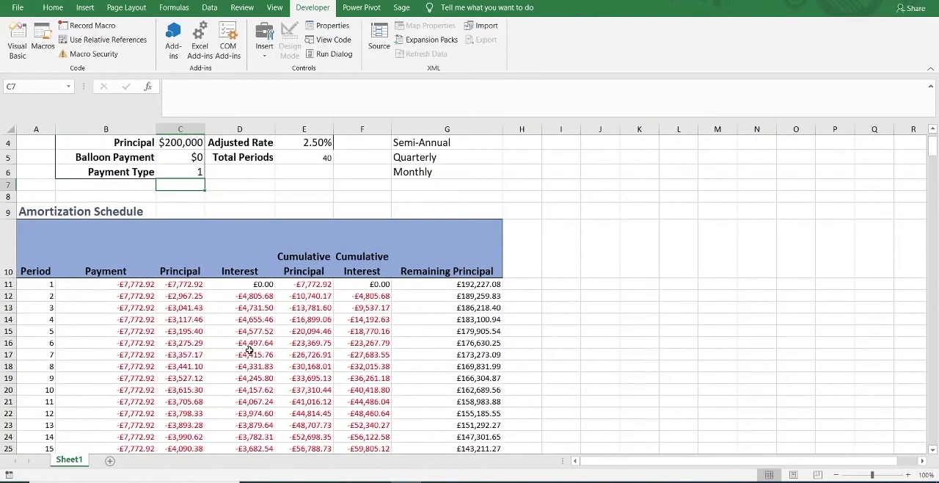
left_click(243, 283)
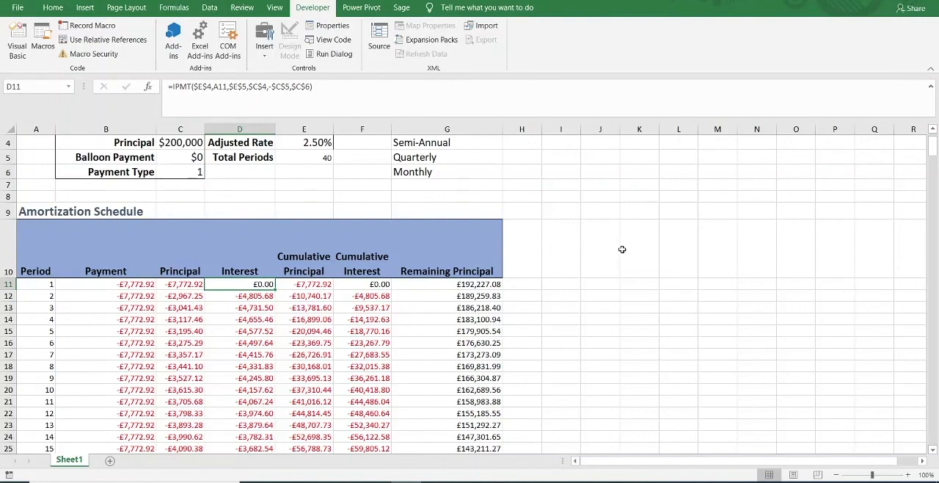
Switch the repayment frequency to Annual and check the schedule's periods.
scroll(621, 249, "up", 1)
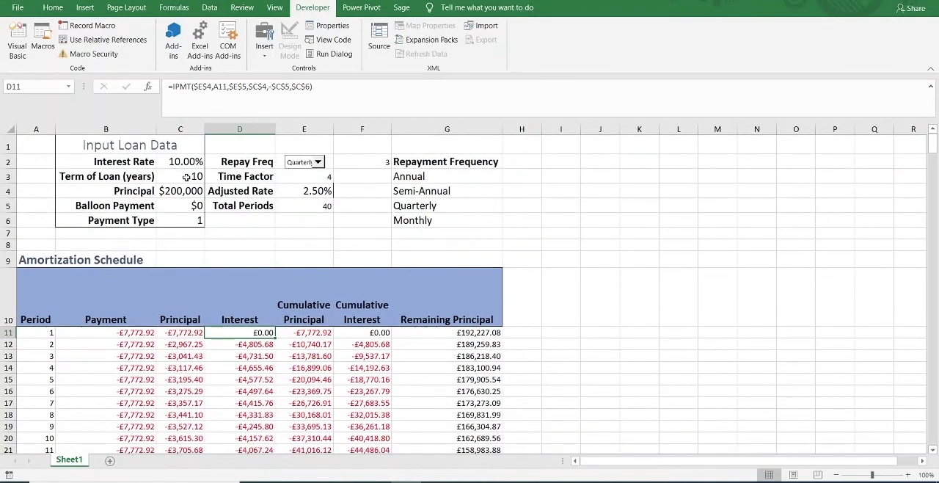
left_click(185, 176)
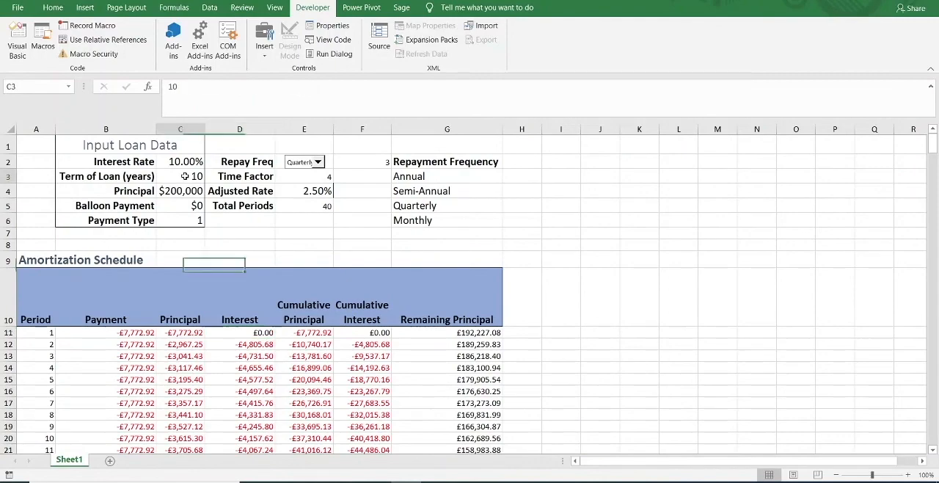
left_click(317, 161)
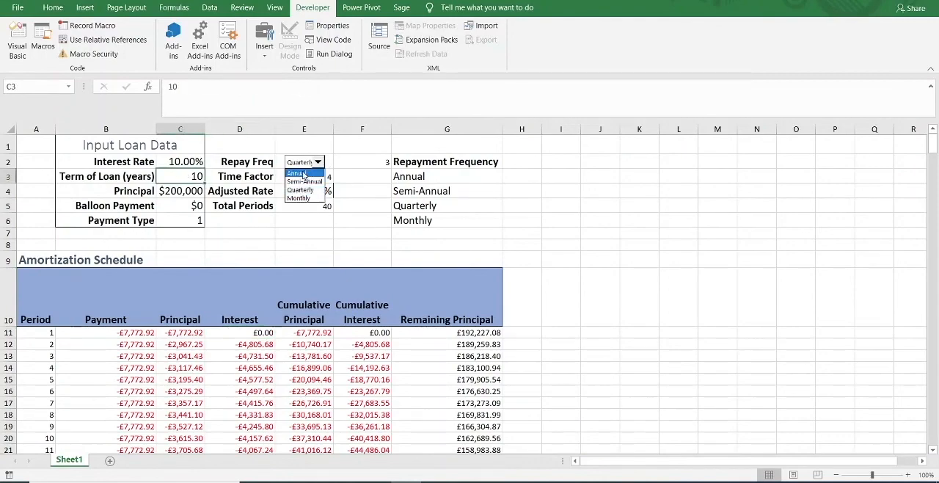
left_click(298, 173)
scroll(94, 322, "down", 2)
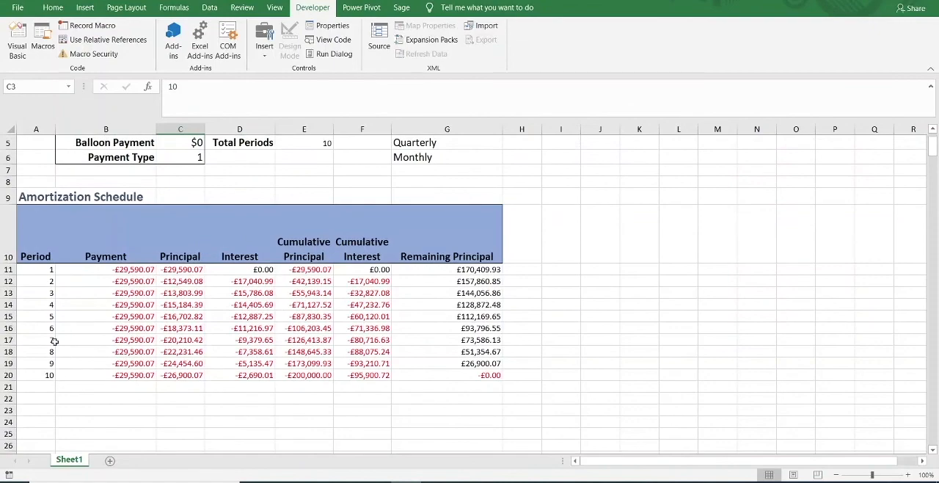
Set the Term of Loan to 15 years, and check the schedule's last period and the Payment formula in blank cell B27.
scroll(57, 293, "up", 2)
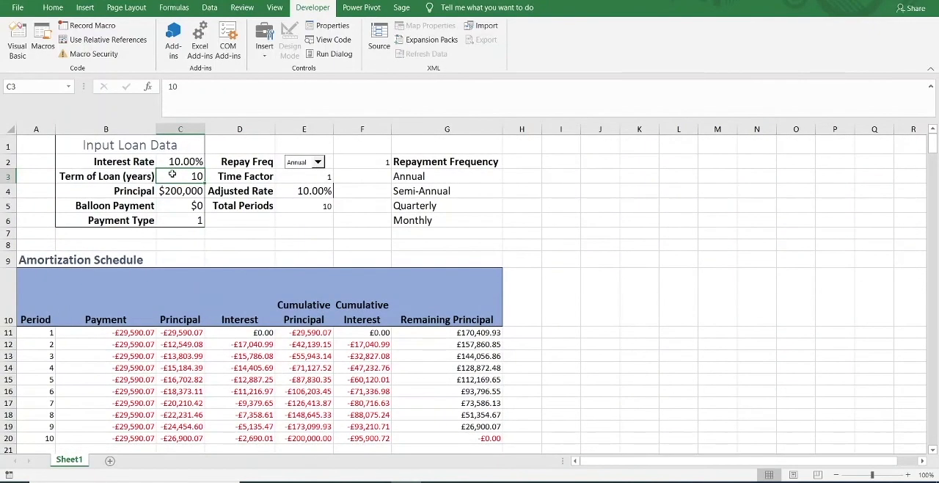
type("15")
key("Return")
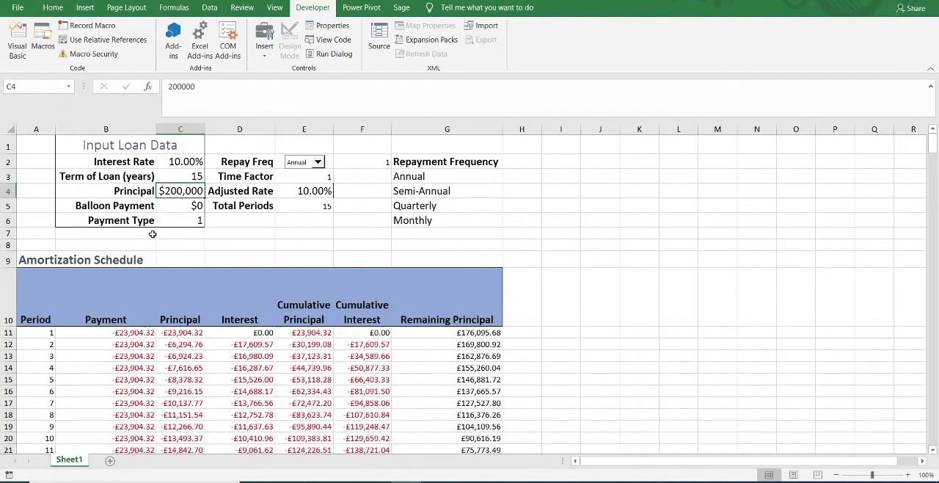
left_click(138, 260)
scroll(117, 330, "down", 2)
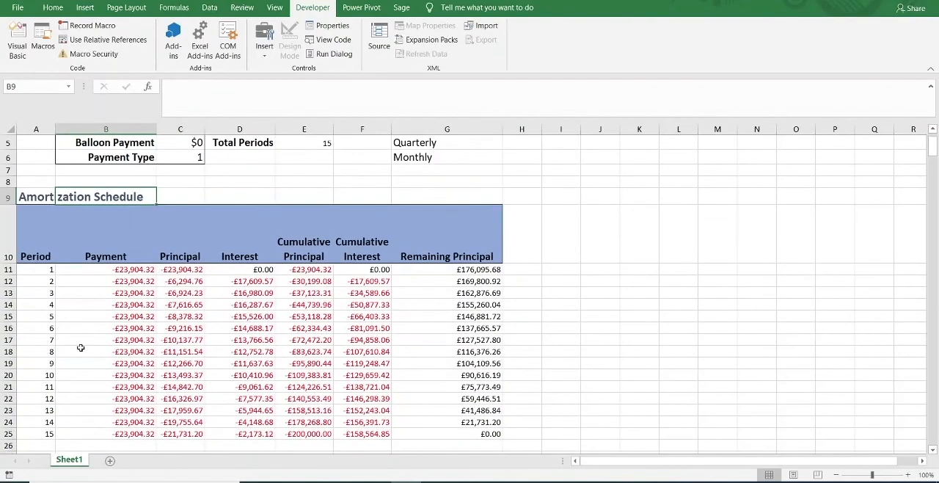
scroll(76, 332, "down", 2)
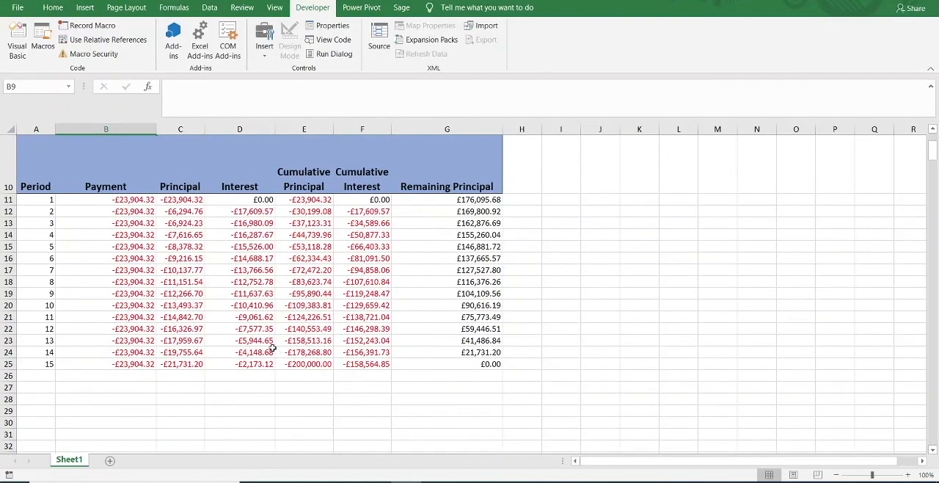
scroll(253, 345, "down", 1)
scroll(254, 345, "up", 1)
left_click(114, 389)
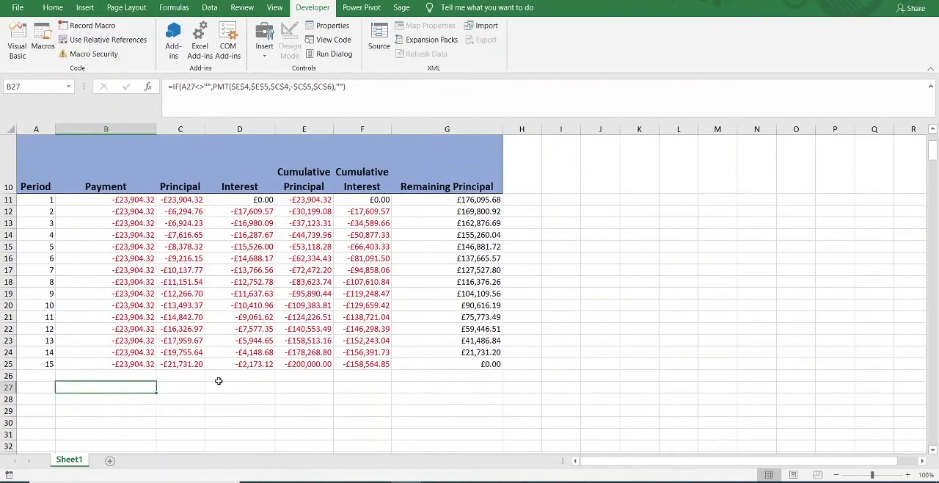
Examine the formulas in the blank-looking cells below the schedule's last period, including G28, C29, D38 and B29.
left_click(279, 388)
left_click(424, 399)
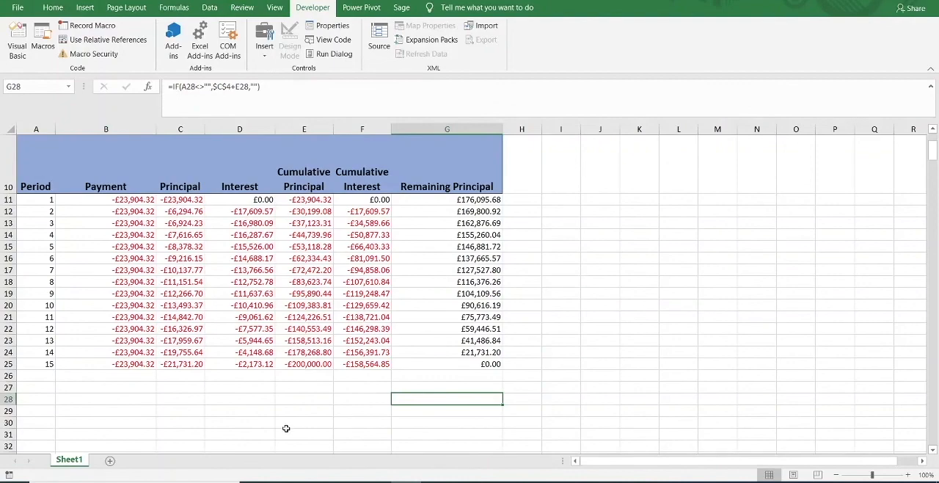
left_click(229, 412)
left_click(175, 410)
scroll(175, 409, "down", 1)
scroll(175, 409, "down", 2)
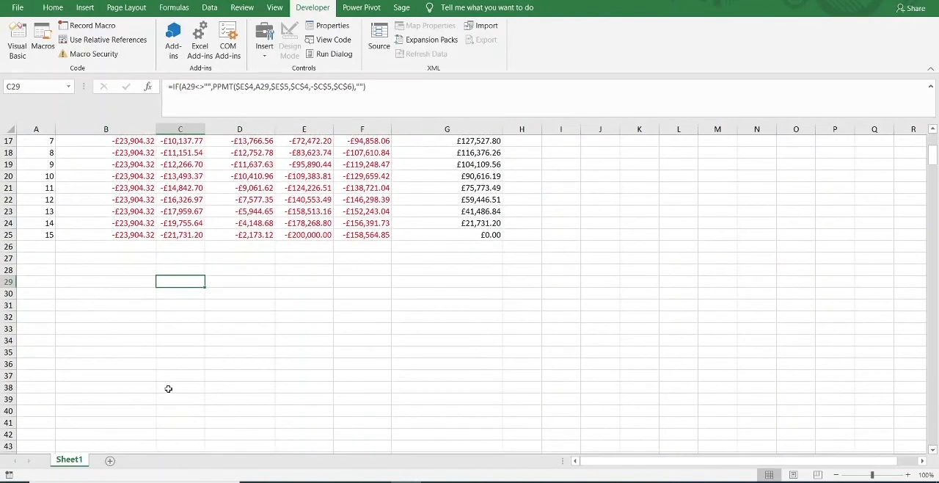
left_click(266, 383)
scroll(307, 324, "up", 1)
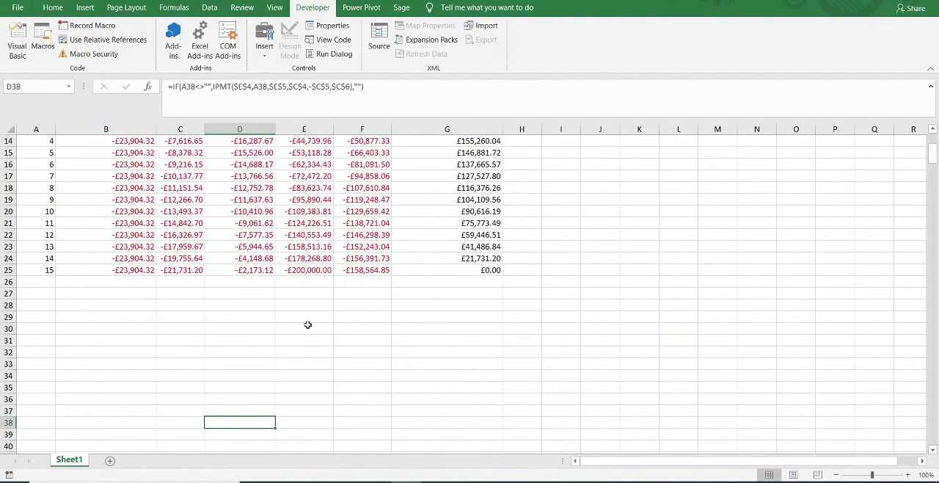
left_click(126, 316)
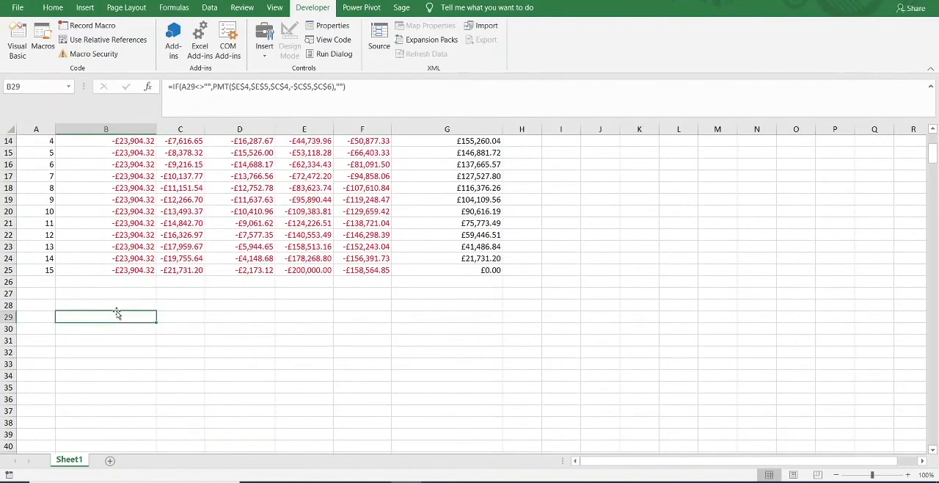
Examine the Period formulas in A27, A26 and A25 against the Total Periods value in E5.
left_click(51, 296)
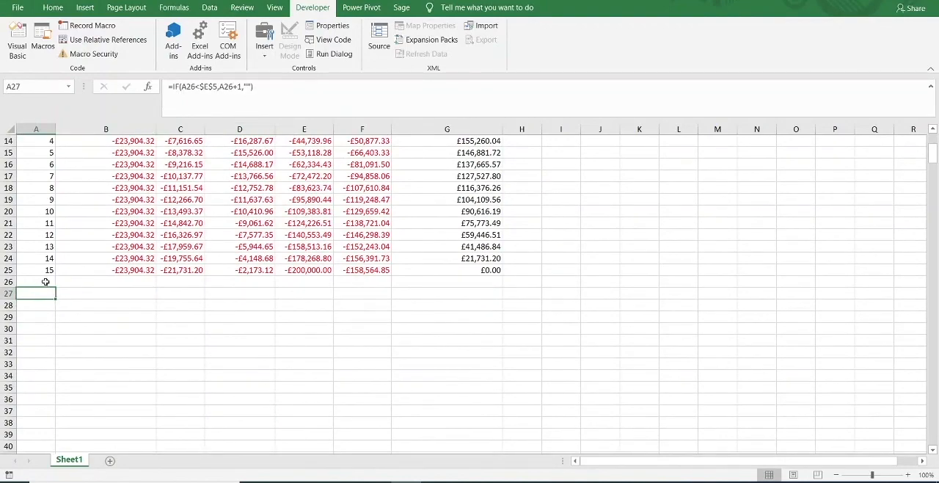
scroll(37, 293, "up", 2)
scroll(35, 297, "down", 1)
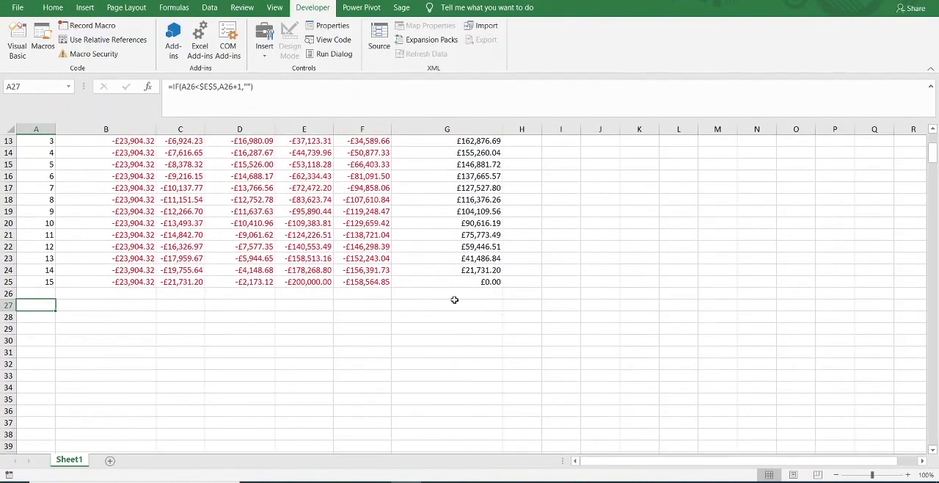
left_click(43, 293)
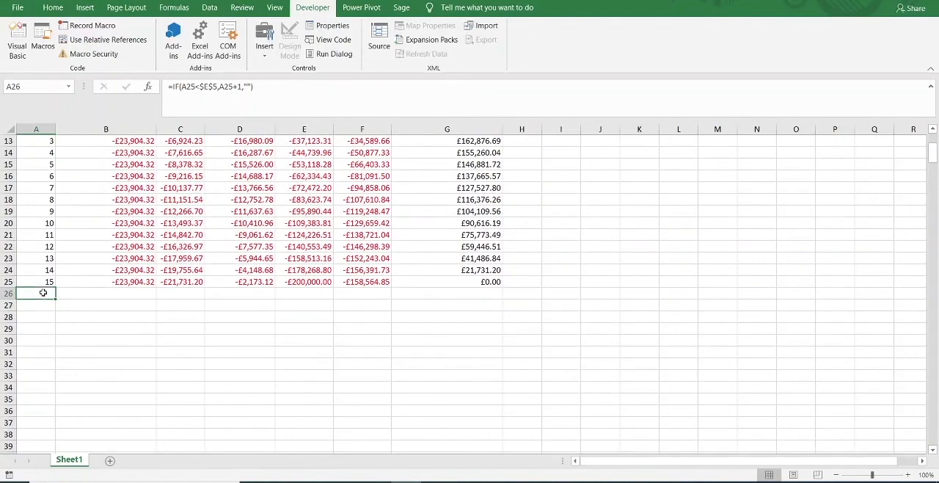
left_click(39, 282)
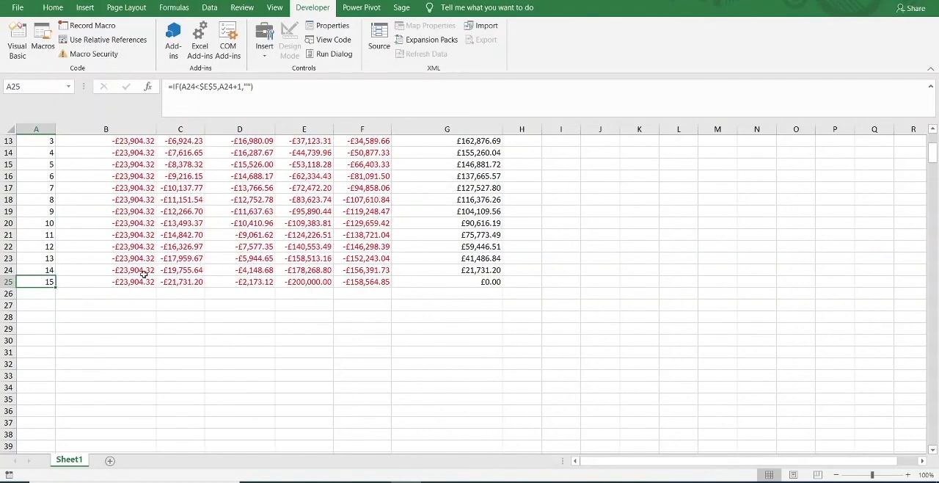
scroll(51, 290, "up", 2)
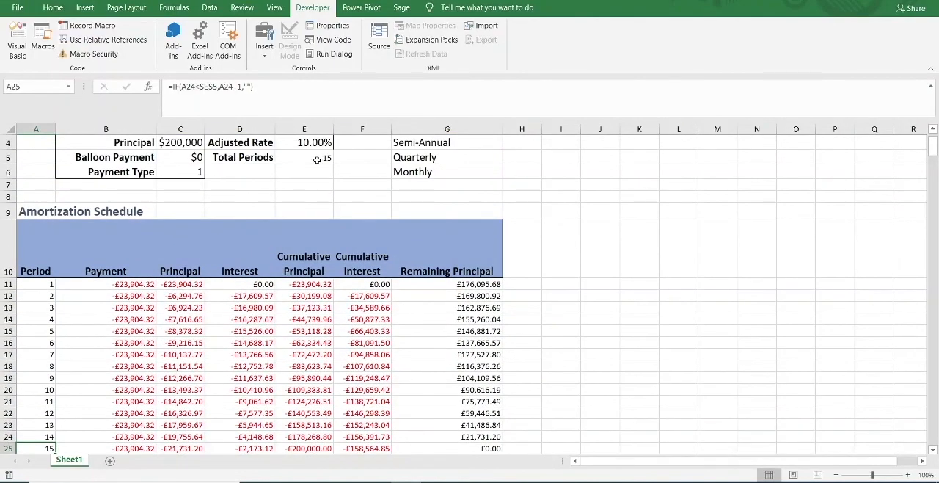
scroll(316, 159, "down", 2)
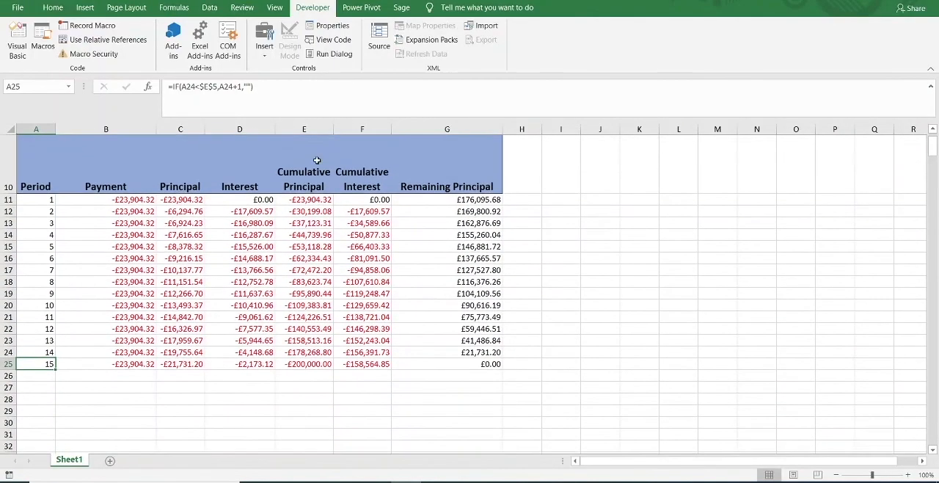
left_click(35, 374)
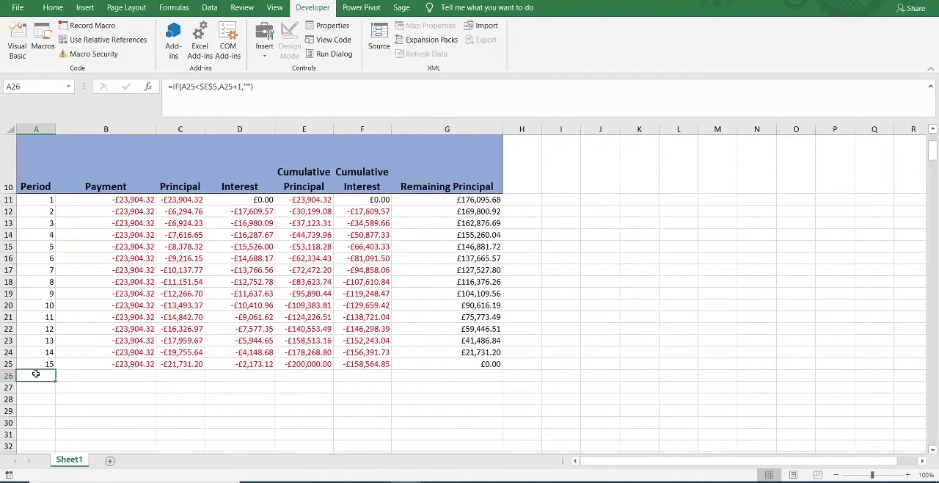
Check the rows further below the last period for hidden formulas, including the Principal formula in C37.
scroll(201, 431, "down", 3)
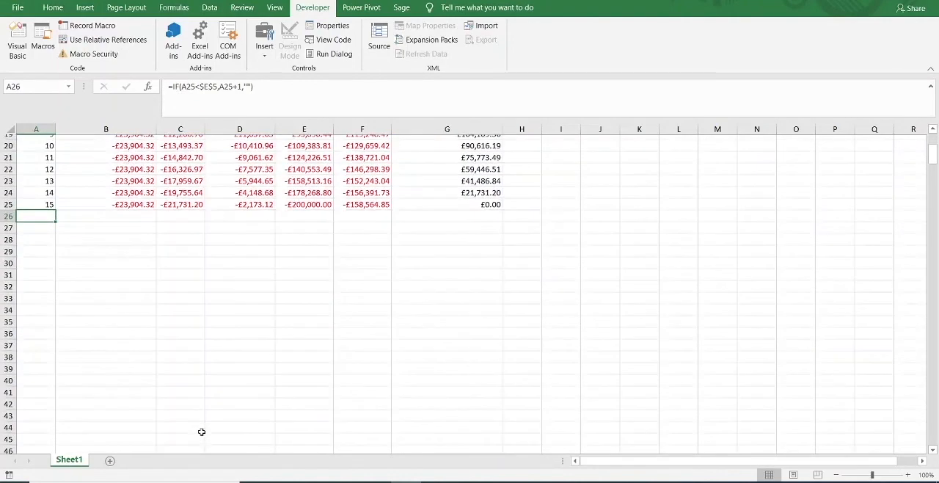
left_click(173, 348)
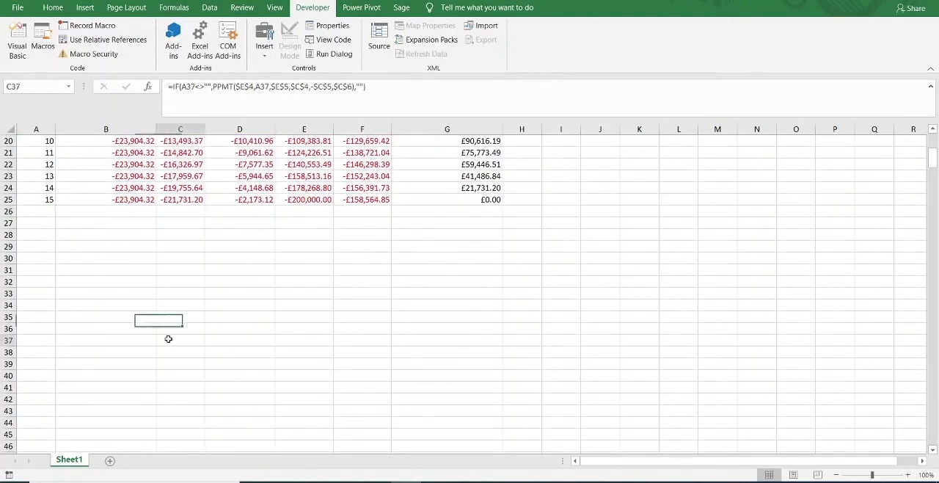
scroll(396, 324, "down", 1)
scroll(394, 324, "up", 1)
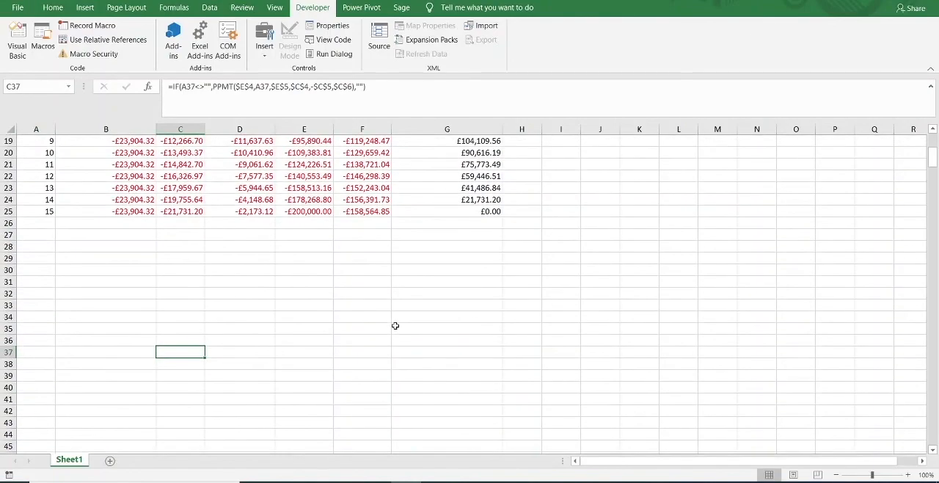
scroll(394, 325, "up", 6)
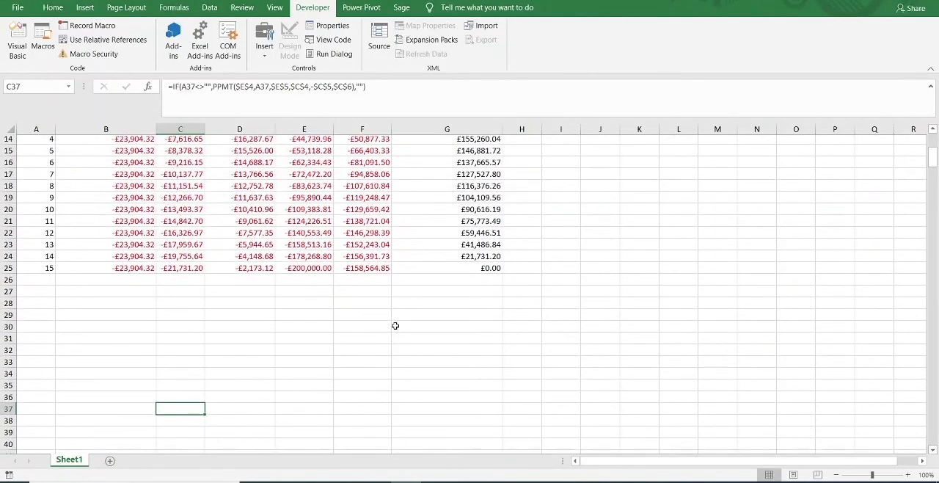